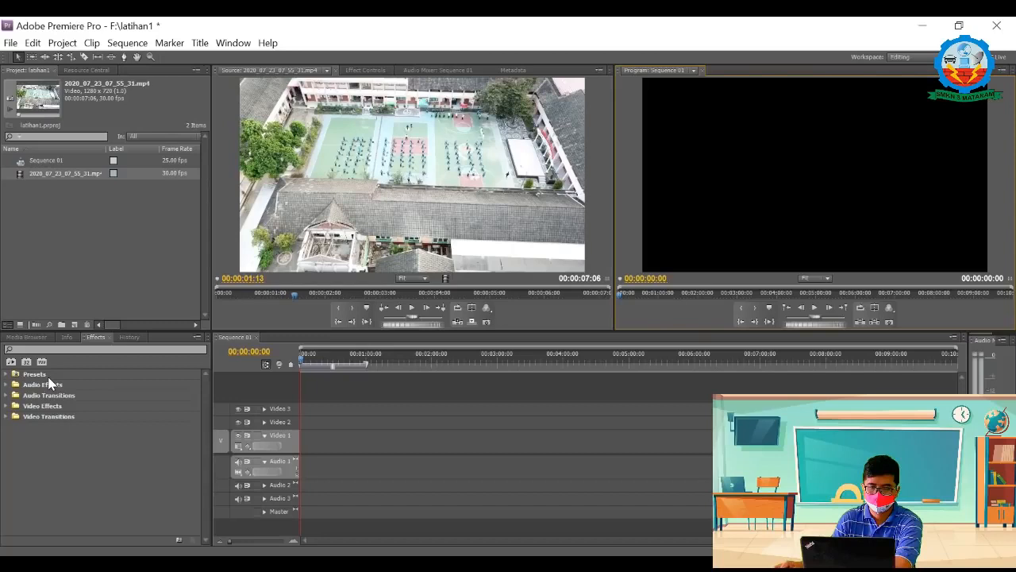
Step: Look through the Presets folder and the 5.1, Stereo and Mono groups of the Audio Effects
{"action": "double_click", "coordinate": [40, 374]}
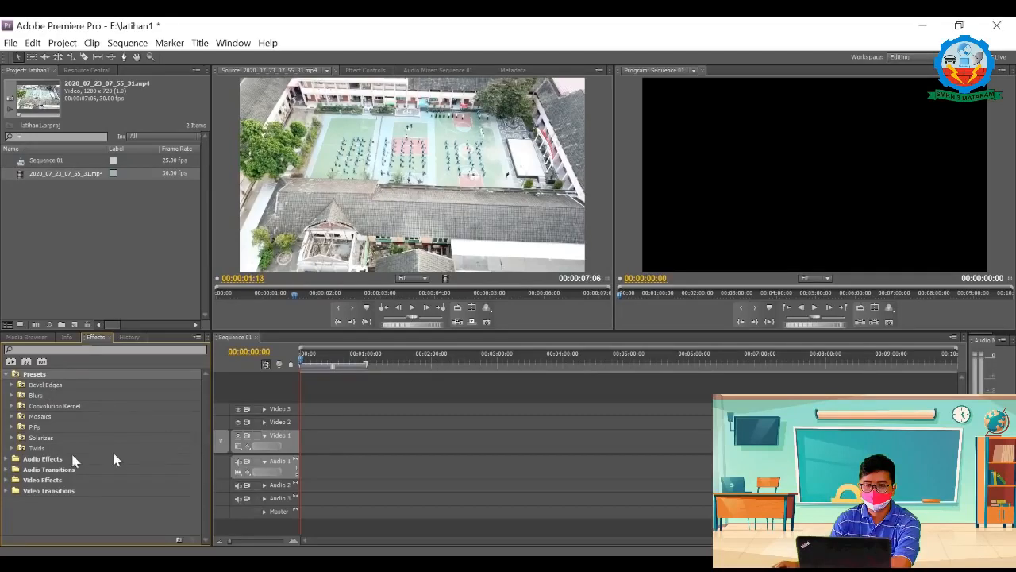
{"action": "left_click", "coordinate": [32, 458]}
{"action": "left_click", "coordinate": [8, 458]}
{"action": "left_click", "coordinate": [8, 374]}
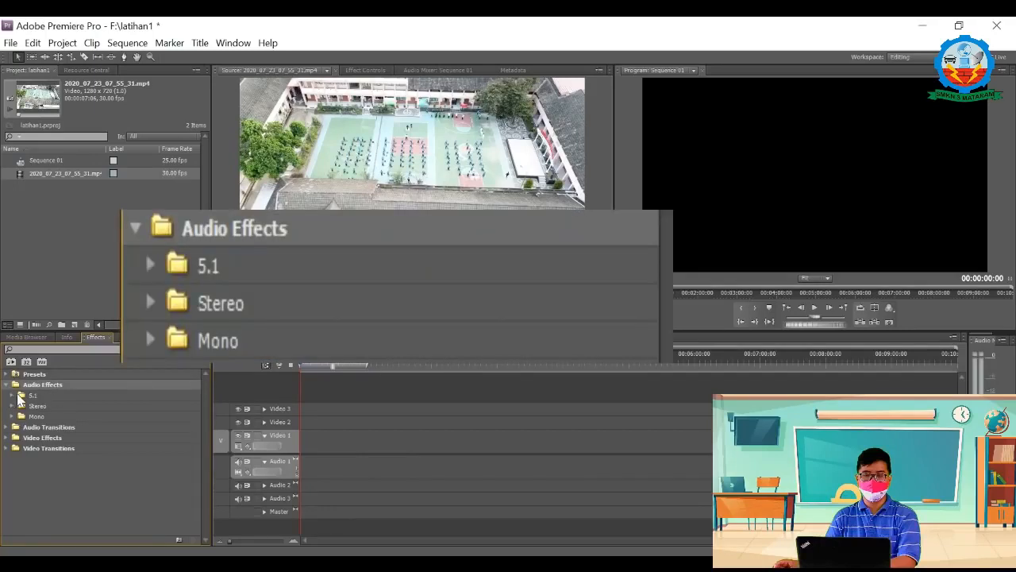
{"action": "left_click", "coordinate": [12, 396]}
{"action": "left_click", "coordinate": [11, 395]}
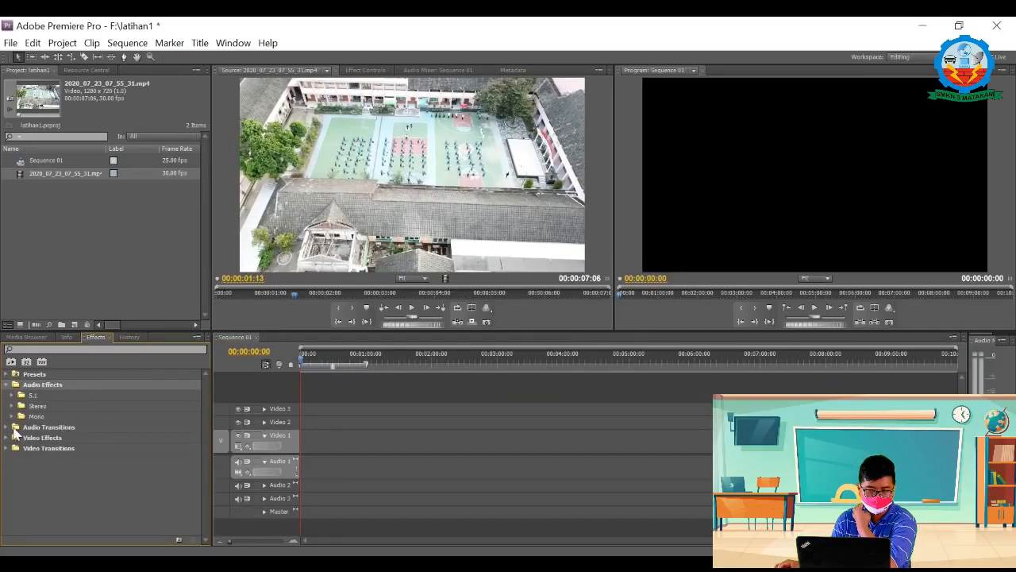
Step: Examine the Crossfade effects in Audio Transitions, and collapse the audio effect and transition folders
{"action": "left_click", "coordinate": [8, 427]}
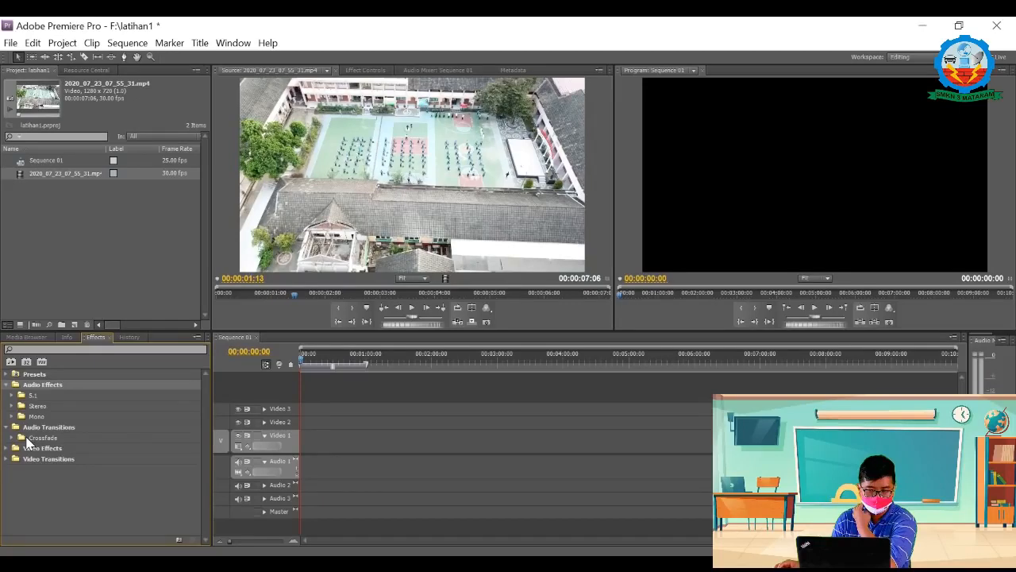
{"action": "left_click", "coordinate": [10, 437]}
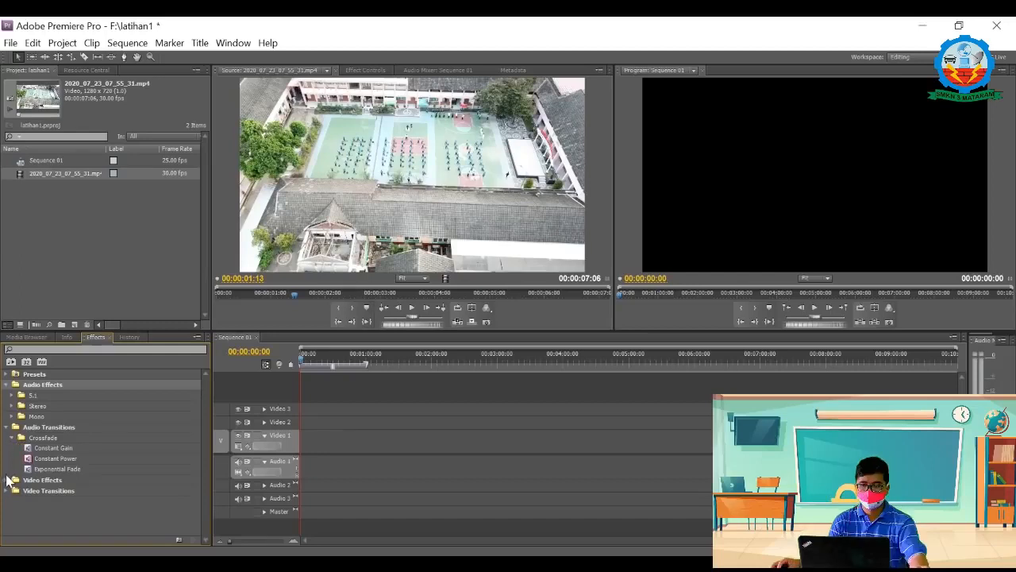
{"action": "left_click", "coordinate": [6, 385]}
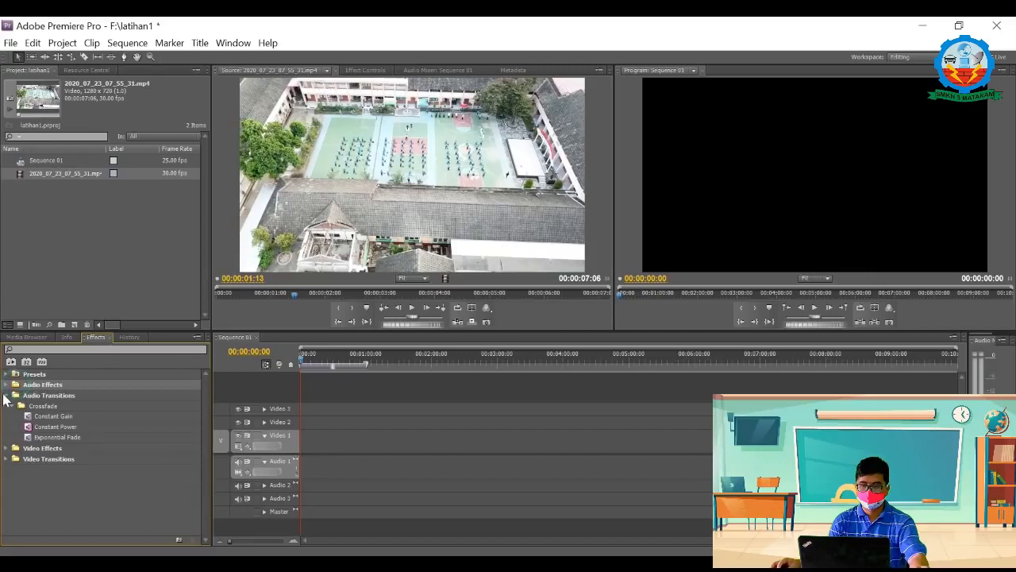
{"action": "left_click", "coordinate": [6, 396]}
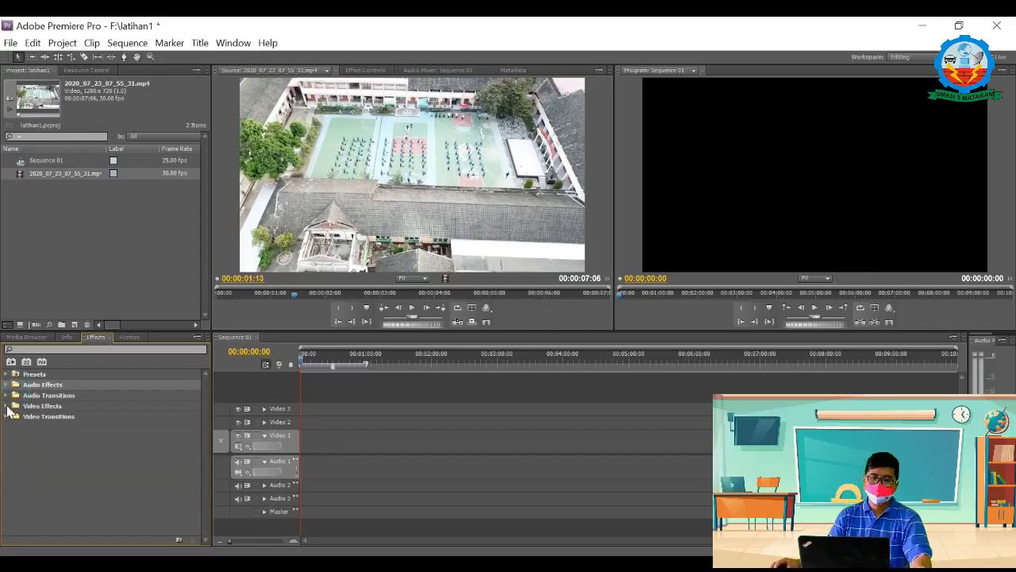
Step: Look through the category folders of Video Effects and Video Transitions
{"action": "left_click", "coordinate": [7, 405]}
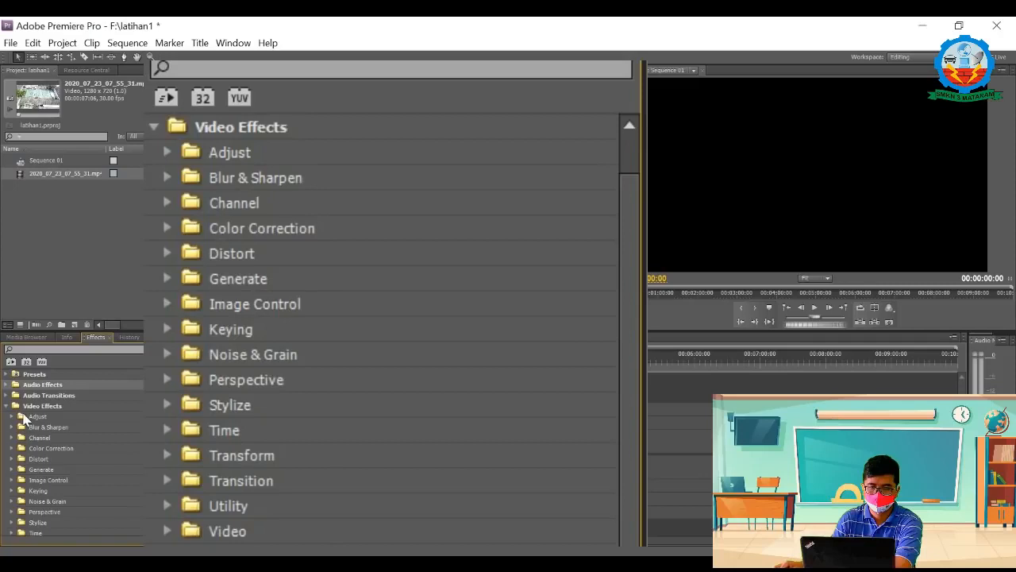
{"action": "scroll", "coordinate": [39, 411], "scroll_direction": "down", "scroll_amount": 1}
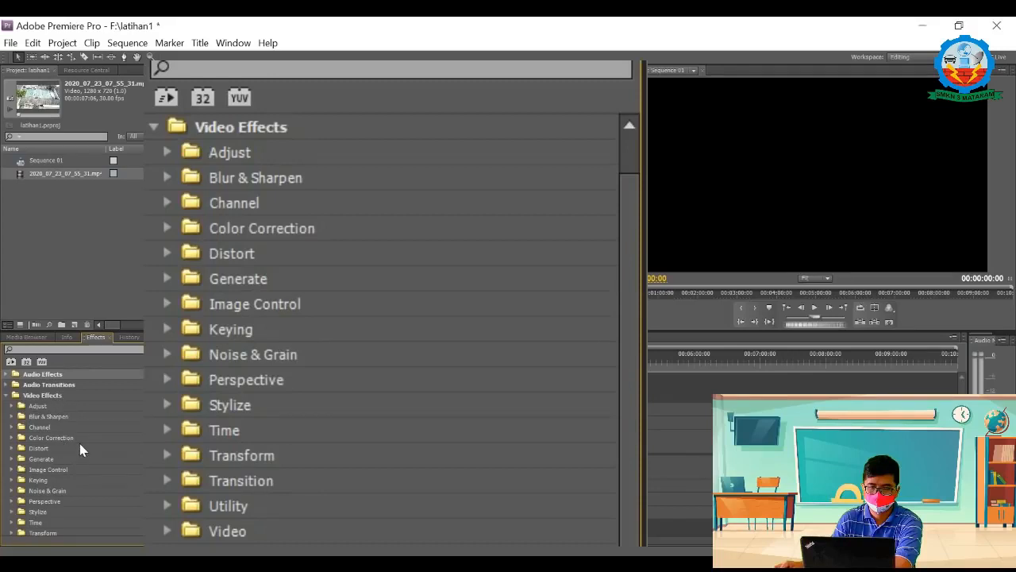
{"action": "key", "text": "grave"}
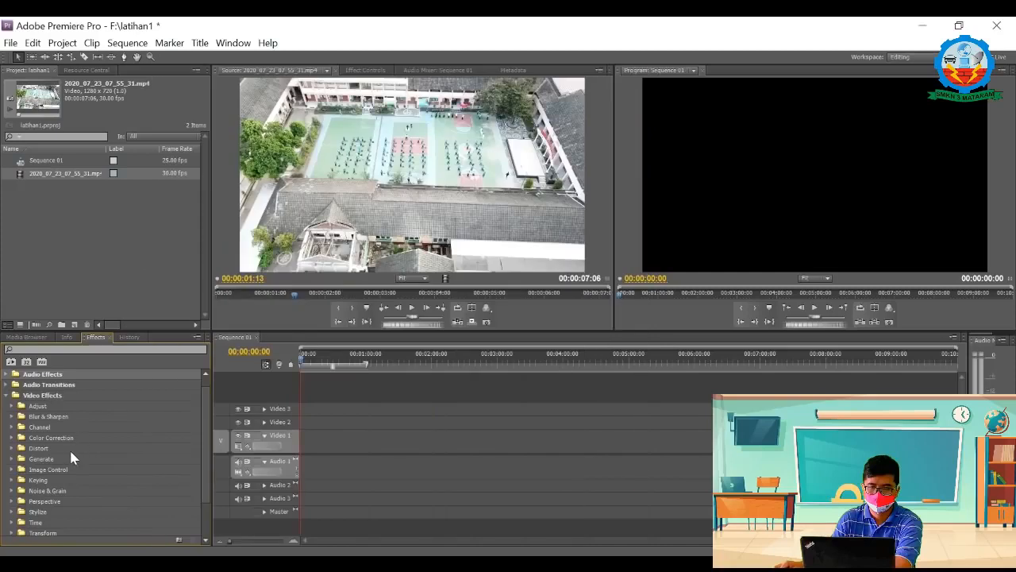
{"action": "left_click", "coordinate": [7, 395]}
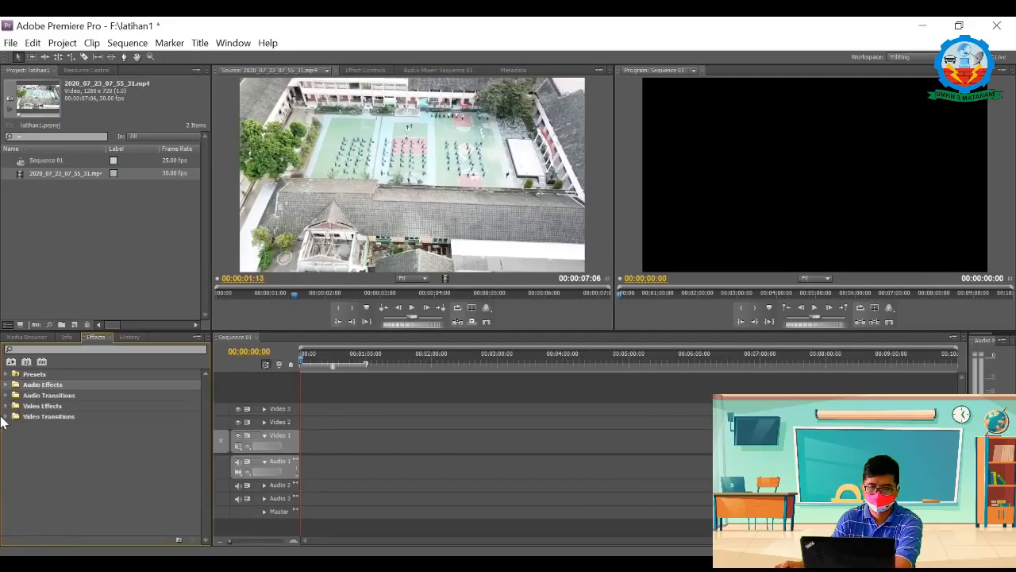
{"action": "left_click", "coordinate": [6, 417]}
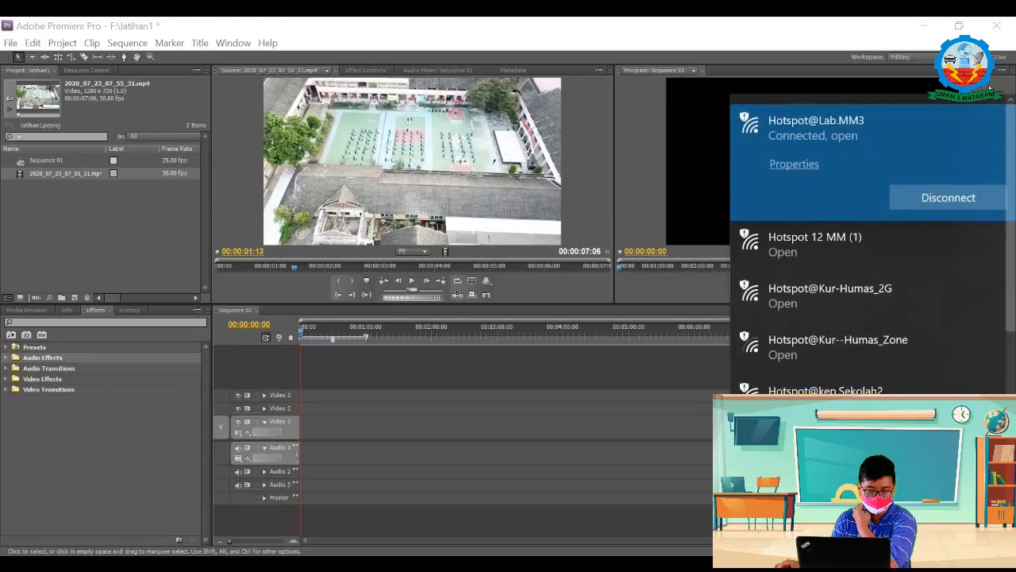
{"action": "left_click", "coordinate": [609, 428]}
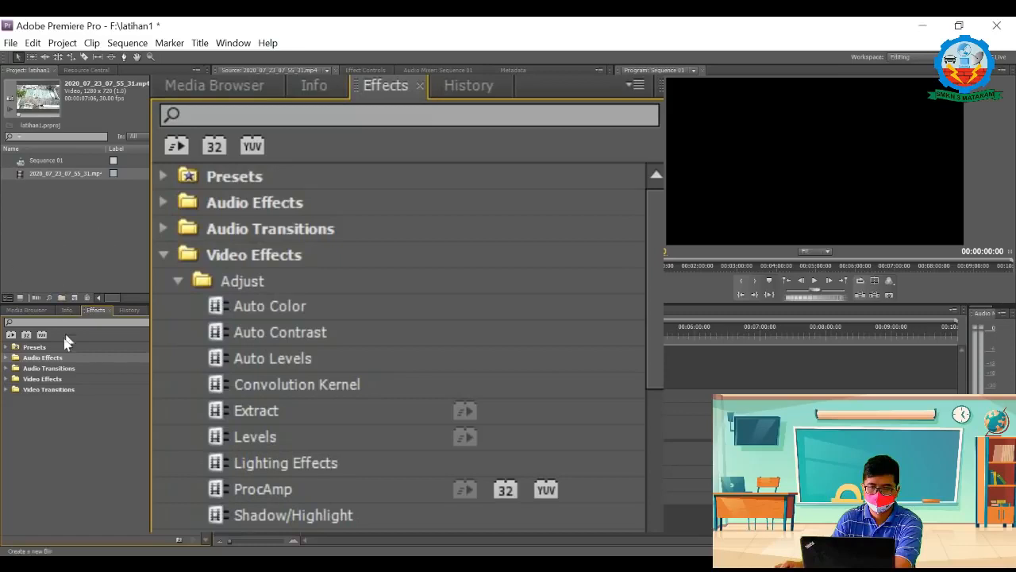
Step: Examine the Adjust video effects, including Auto Color, Auto Contrast, Auto Levels, Extract and Levels
{"action": "left_click", "coordinate": [6, 379]}
{"action": "left_click", "coordinate": [11, 389]}
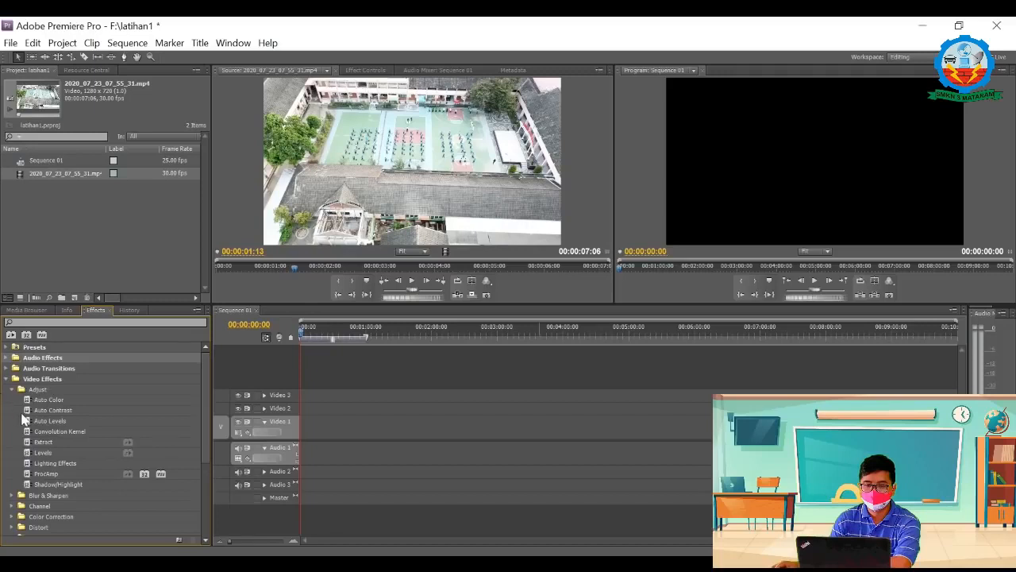
{"action": "left_click", "coordinate": [70, 399]}
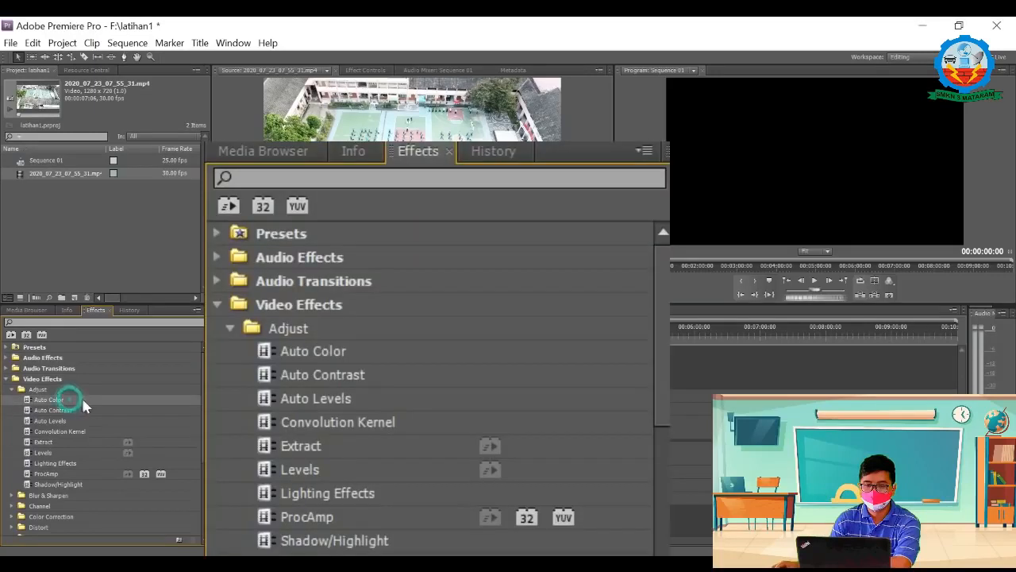
{"action": "left_click", "coordinate": [77, 410]}
{"action": "left_click", "coordinate": [75, 421]}
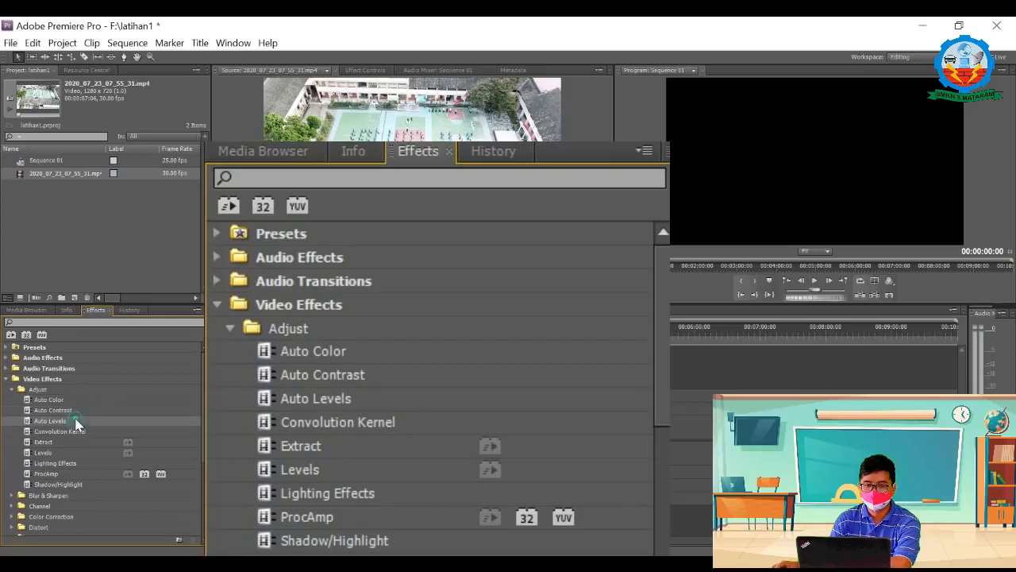
{"action": "left_click", "coordinate": [68, 440]}
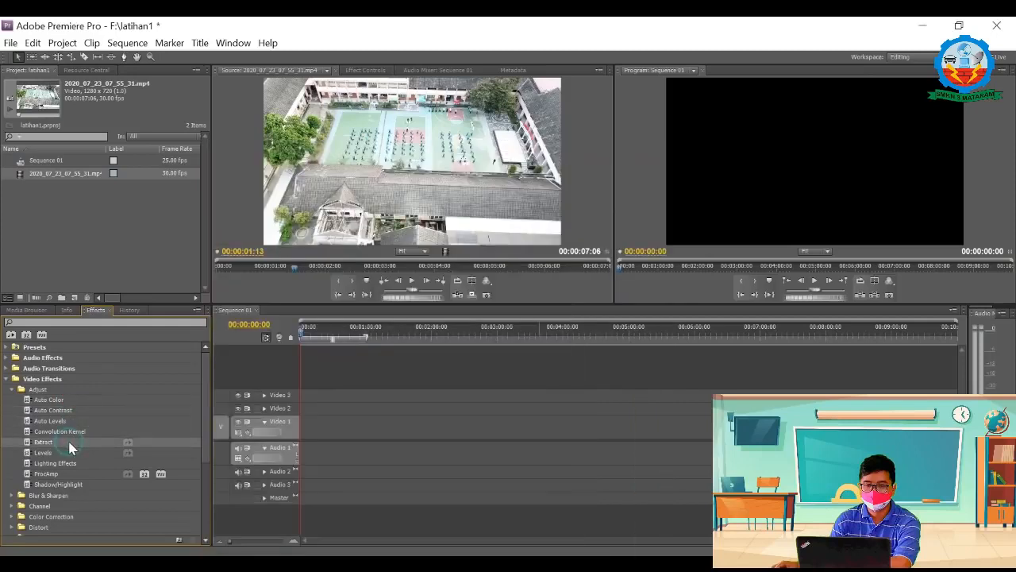
{"action": "left_click", "coordinate": [70, 454]}
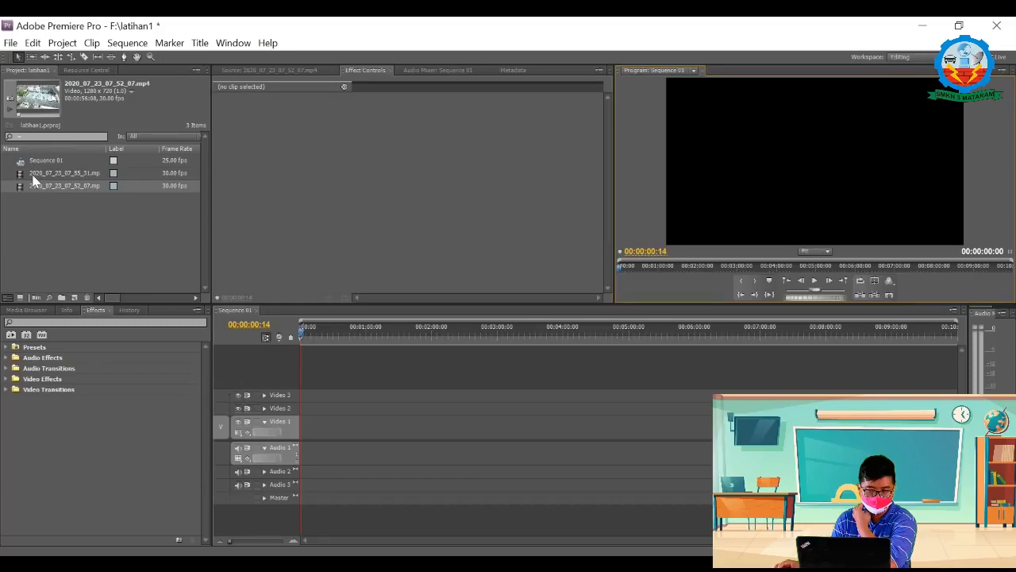
Step: Place the clip 2020_07_23_07_52_07.mp4 at the start of Video 1 and load it in the Source monitor
{"action": "left_click_drag", "start_coordinate": [19, 184], "coordinate": [302, 445]}
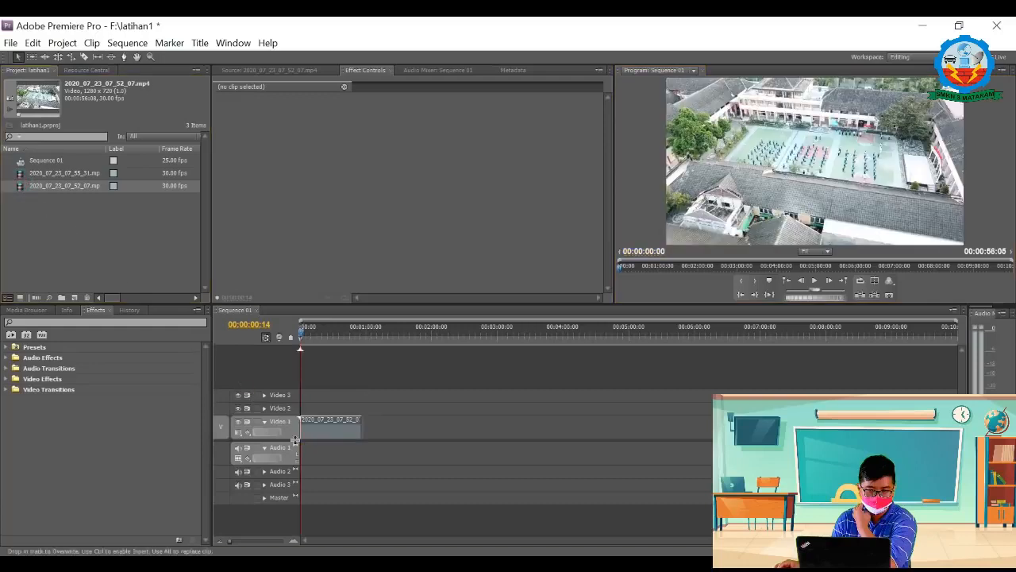
{"action": "left_click", "coordinate": [8, 379]}
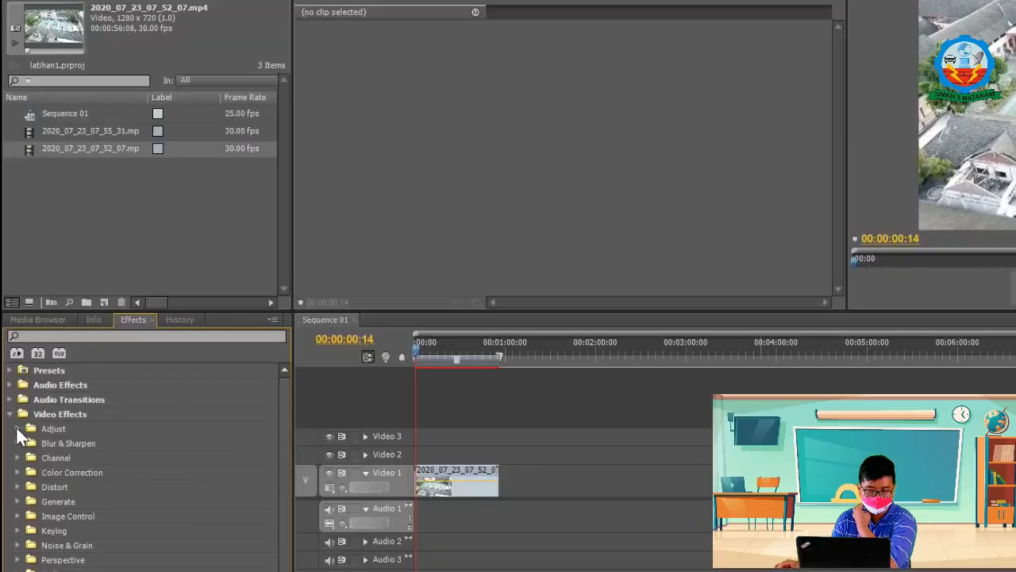
{"action": "left_click", "coordinate": [17, 428]}
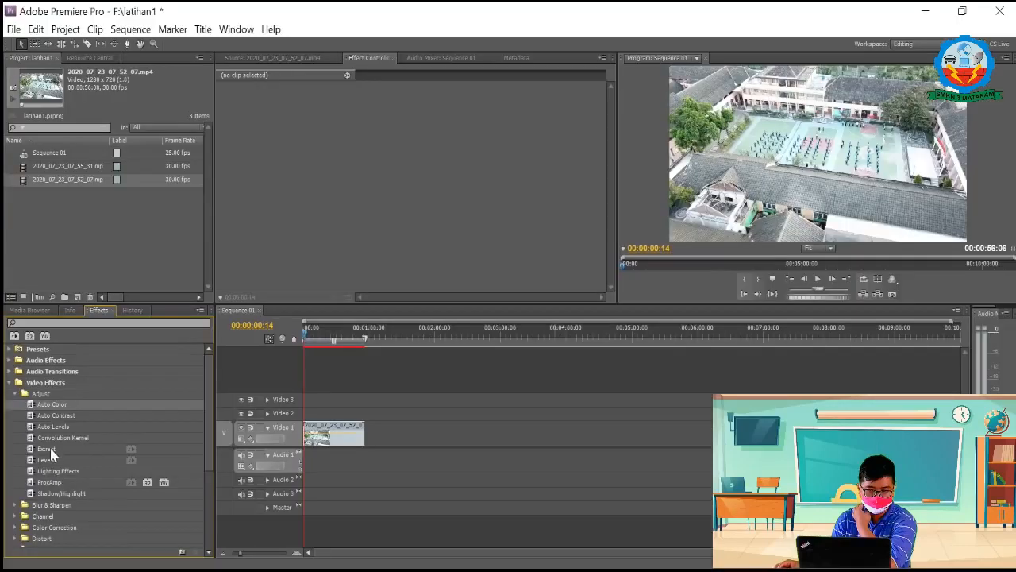
{"action": "double_click", "coordinate": [23, 181]}
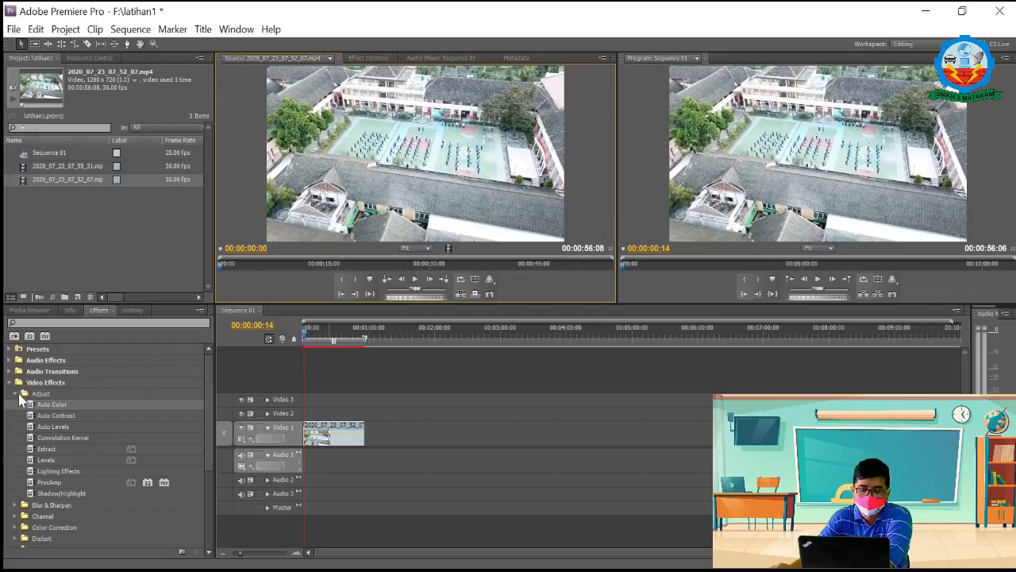
Step: Apply Auto Color and Auto Contrast to the clip on Video 1, show its effect settings and collapse the Adjust folder
{"action": "left_click_drag", "start_coordinate": [29, 404], "coordinate": [339, 435]}
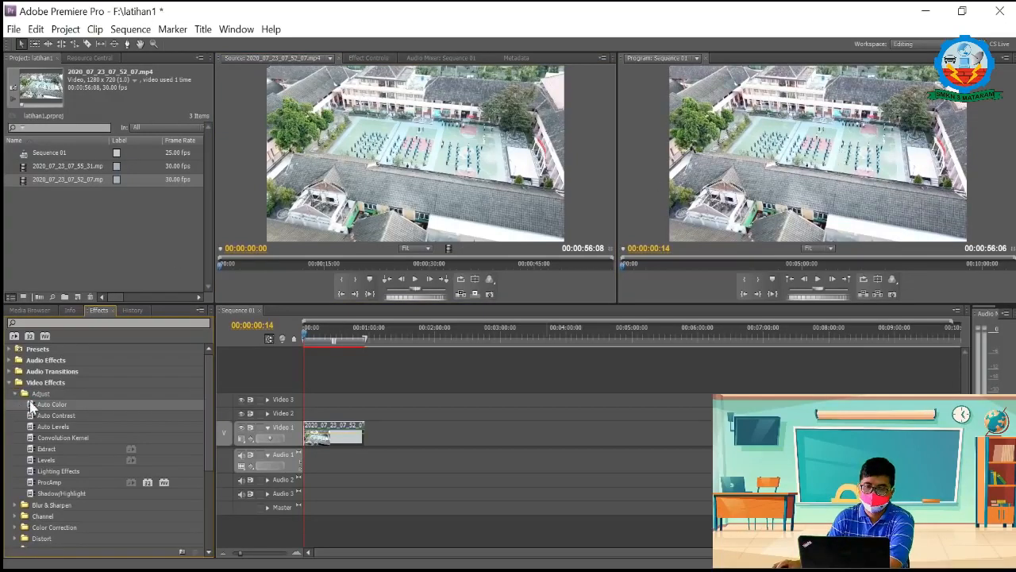
{"action": "left_click_drag", "start_coordinate": [36, 407], "coordinate": [331, 439]}
{"action": "left_click_drag", "start_coordinate": [56, 416], "coordinate": [341, 438]}
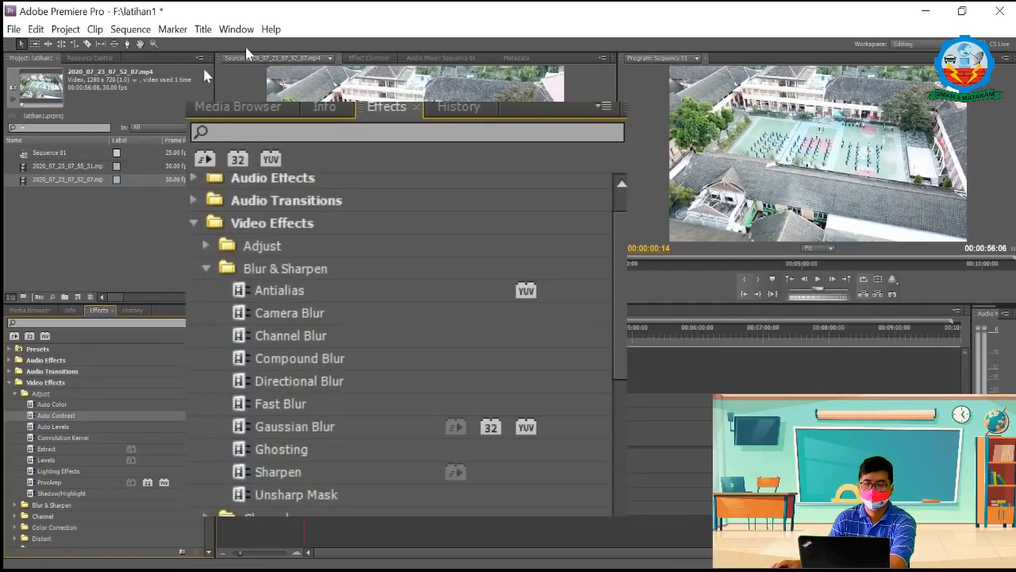
{"action": "left_click", "coordinate": [368, 59]}
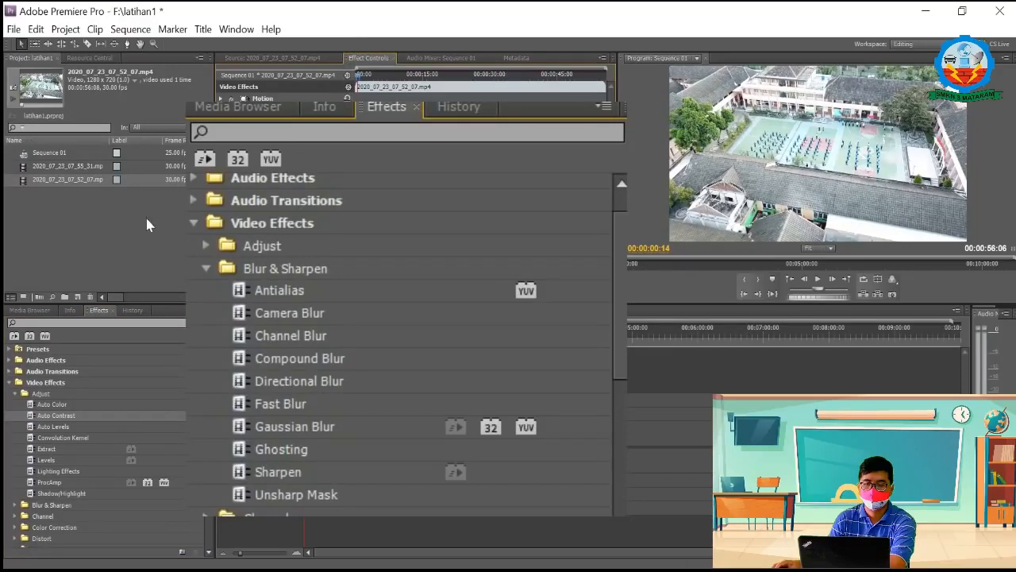
{"action": "left_click", "coordinate": [15, 394]}
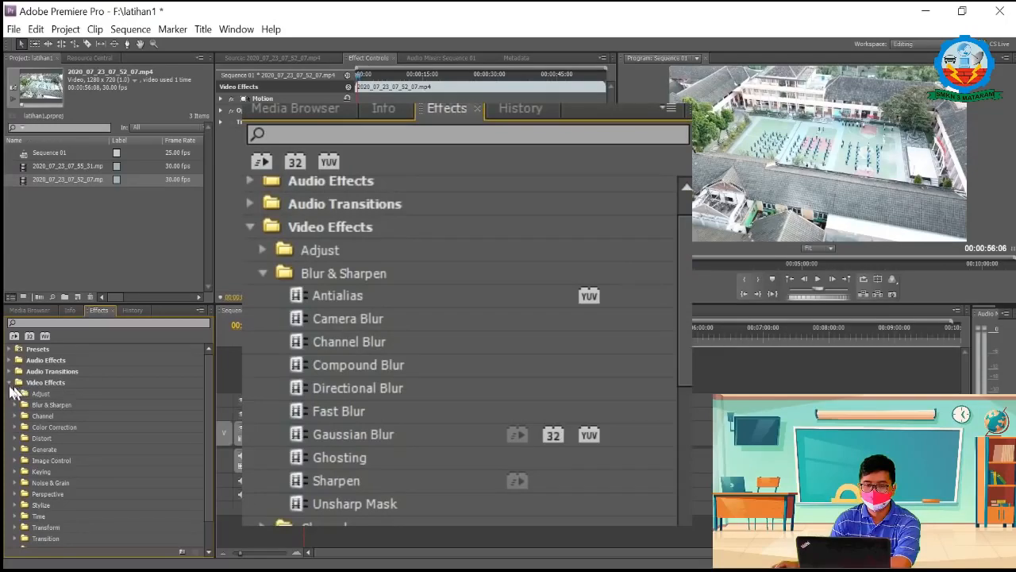
Step: Delete the clip from Video 1 and place a fresh copy of 2020_07_23_07_52_07.mp4 at the start of that track
{"action": "left_click", "coordinate": [334, 433]}
{"action": "key", "text": "Delete"}
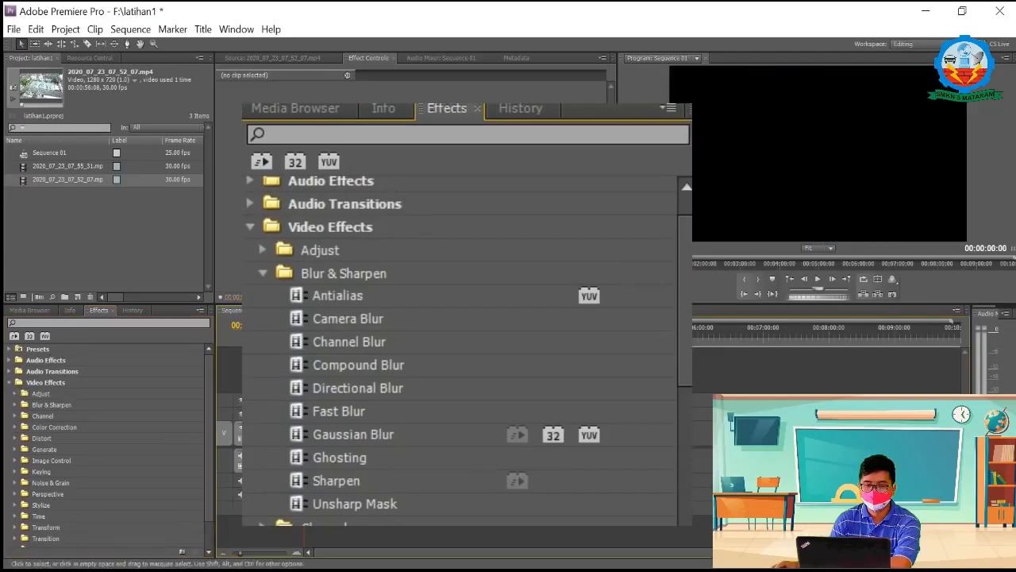
{"action": "left_click", "coordinate": [22, 179]}
{"action": "left_click_drag", "start_coordinate": [22, 180], "coordinate": [318, 433]}
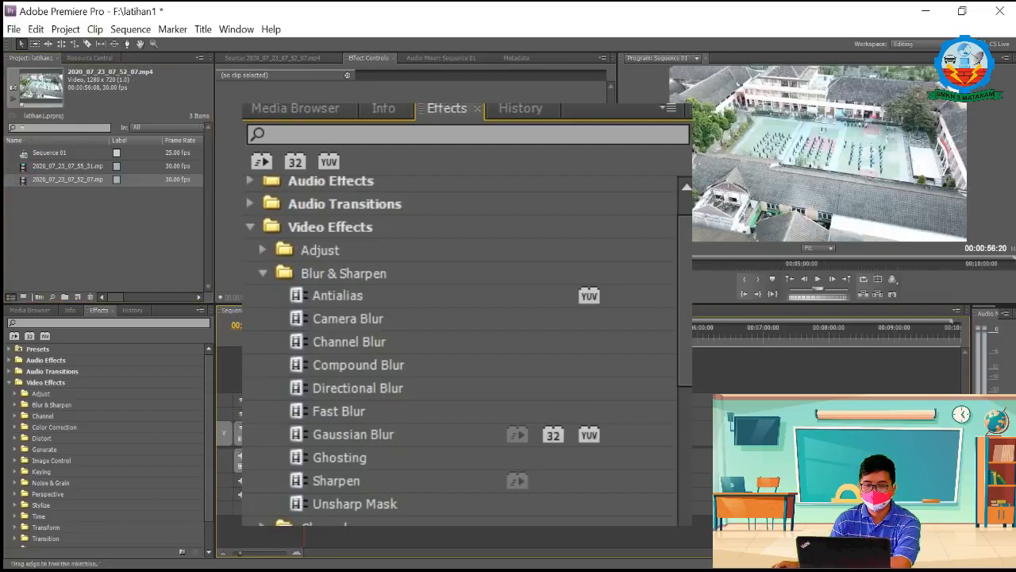
Step: Apply the Camera Blur effect from Blur & Sharpen to the clip on Video 1, with the original shown in the Source monitor
{"action": "left_click", "coordinate": [15, 405]}
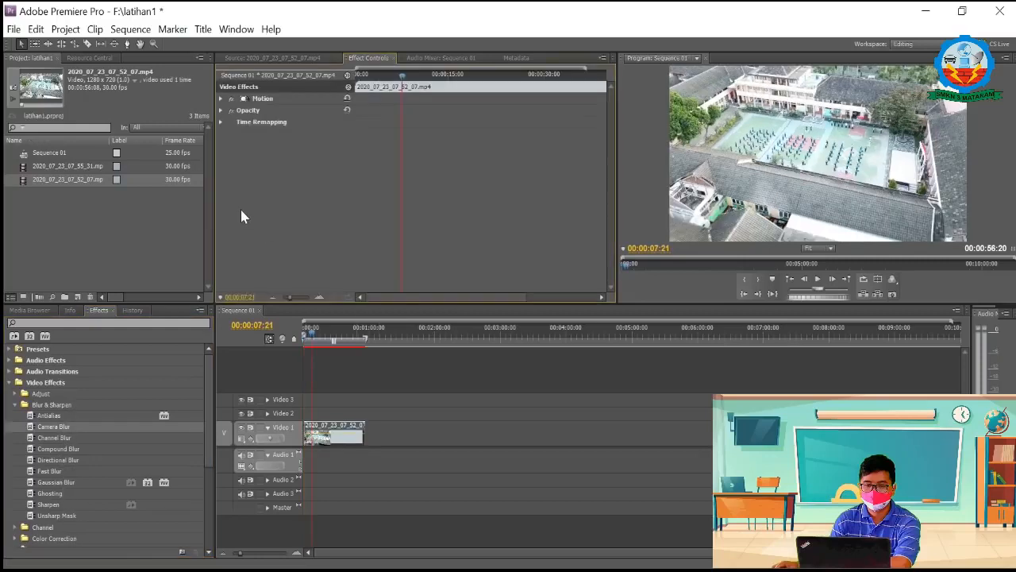
{"action": "left_click", "coordinate": [265, 57]}
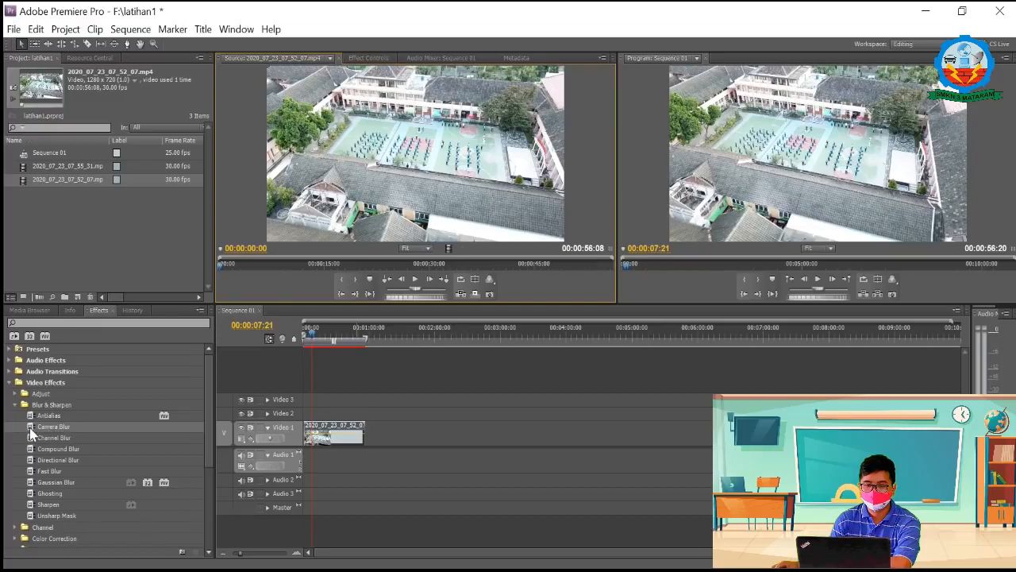
{"action": "left_click_drag", "start_coordinate": [31, 431], "coordinate": [330, 439]}
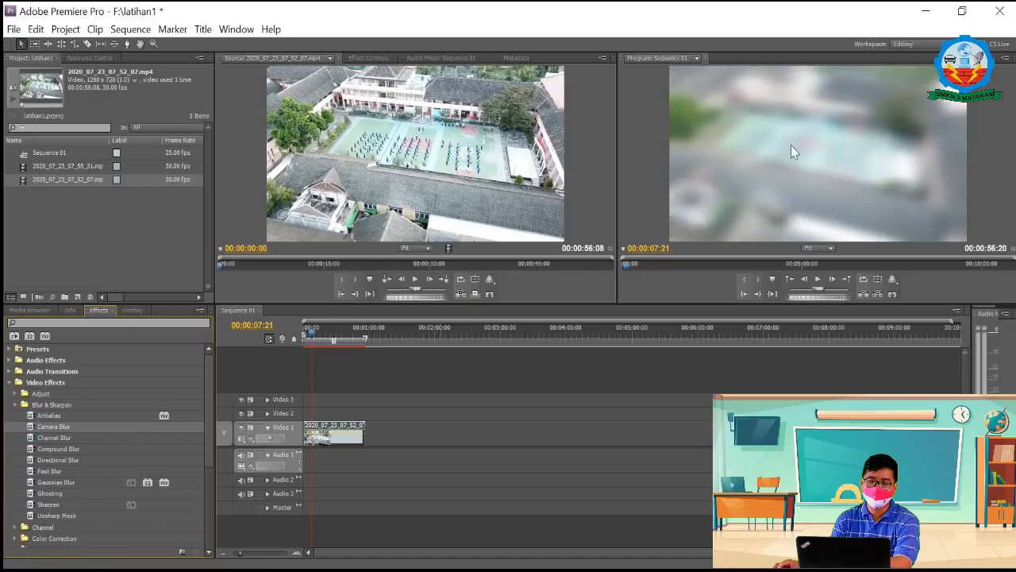
Step: Turn on keyframing for the Camera Blur's Percent Blur at the clip's start, 00:00:00:14
{"action": "left_click", "coordinate": [369, 58]}
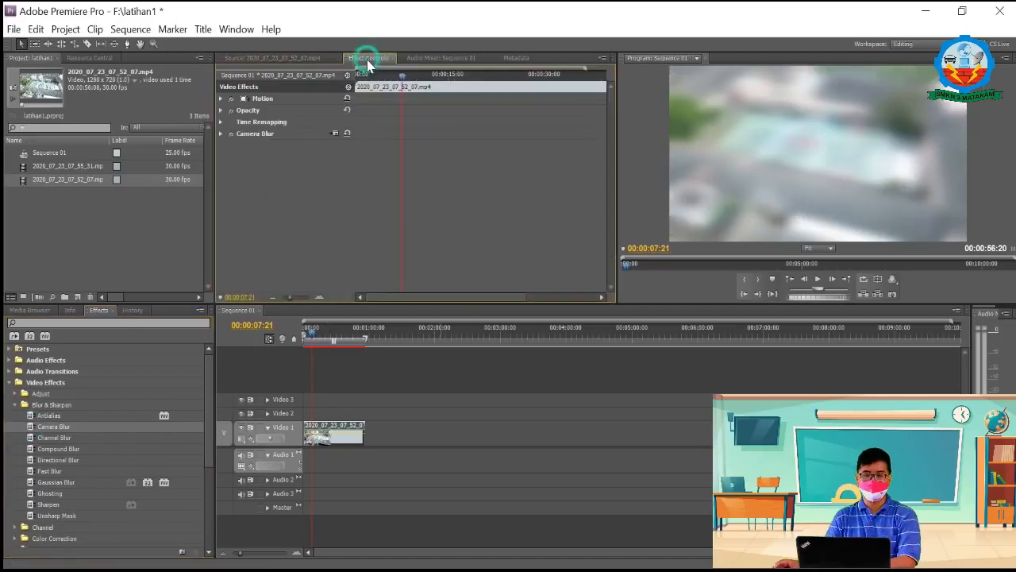
{"action": "left_click", "coordinate": [220, 133]}
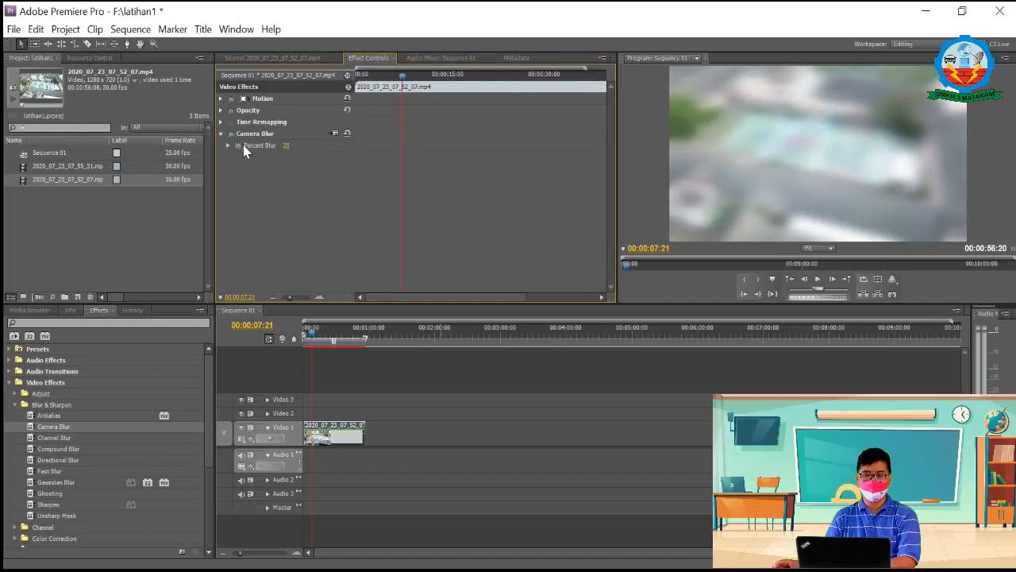
{"action": "left_click", "coordinate": [229, 147]}
{"action": "mouse_move", "coordinate": [339, 82]}
{"action": "left_mouse_down"}
{"action": "mouse_move", "coordinate": [328, 82]}
{"action": "mouse_move", "coordinate": [329, 94]}
{"action": "left_mouse_up"}
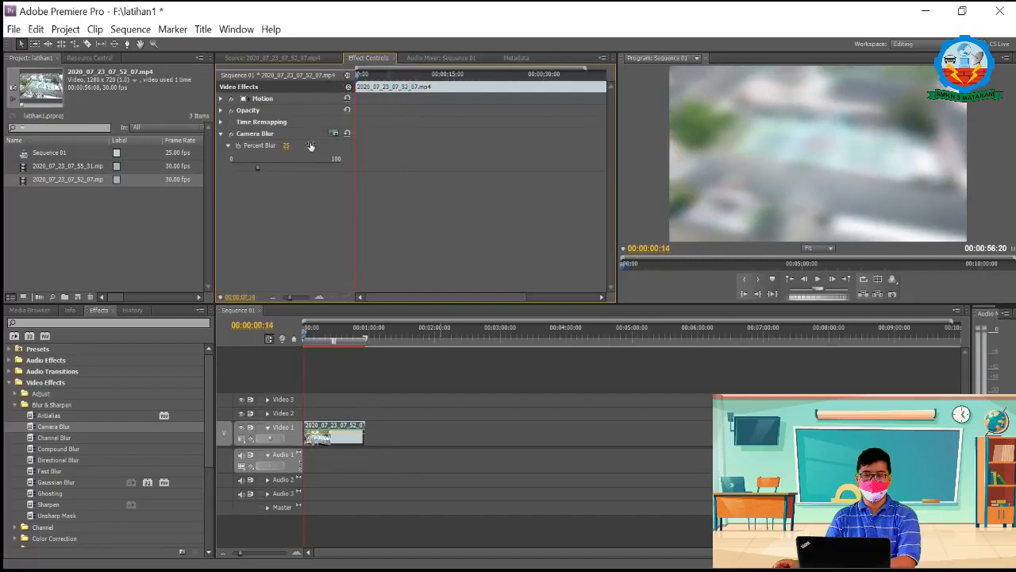
{"action": "left_click", "coordinate": [237, 146]}
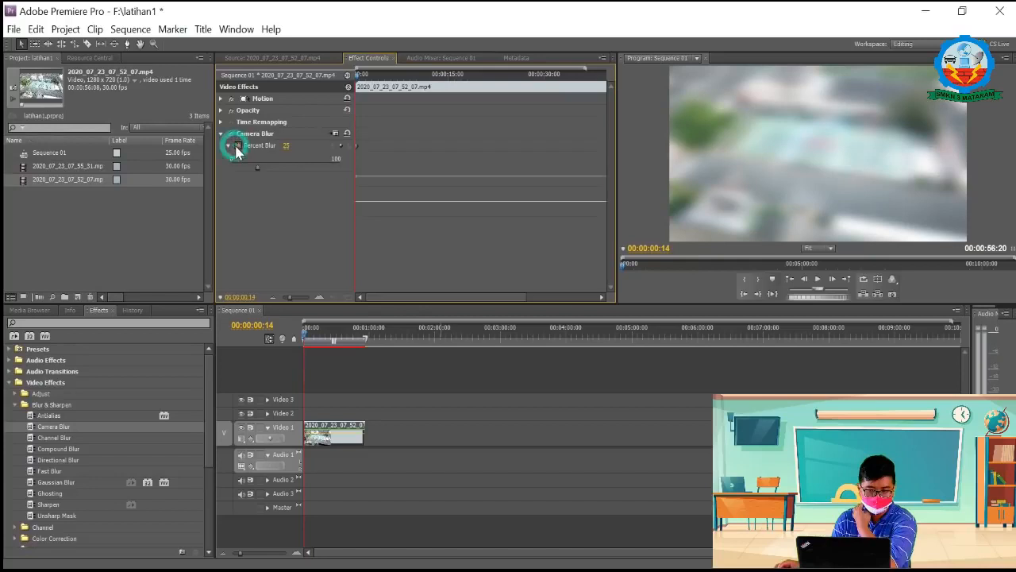
Step: Set the Camera Blur's Percent Blur to 0 at the clip's start and add a slightly blurred keyframe at 00:00:03:15
{"action": "left_click_drag", "start_coordinate": [244, 176], "coordinate": [222, 178]}
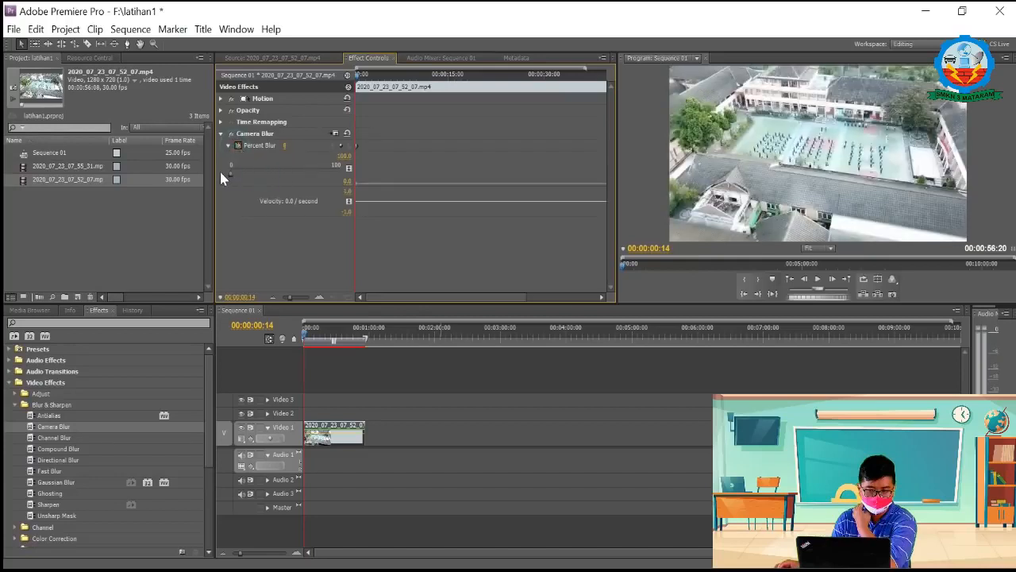
{"action": "left_click_drag", "start_coordinate": [357, 75], "coordinate": [365, 75]}
{"action": "key", "text": "space"}
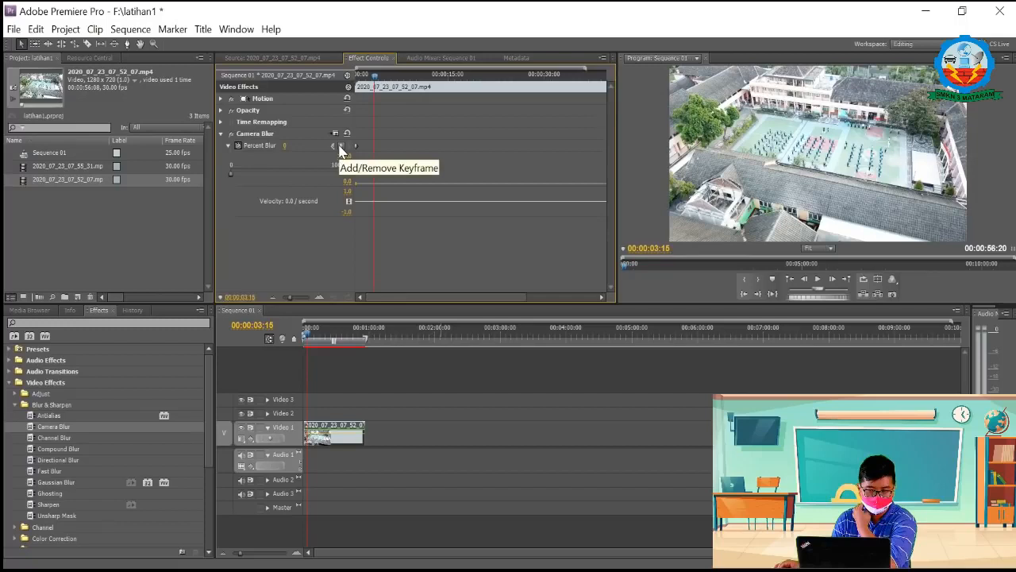
{"action": "left_click", "coordinate": [341, 147]}
{"action": "mouse_move", "coordinate": [228, 182]}
{"action": "left_mouse_down"}
{"action": "mouse_move", "coordinate": [251, 182]}
{"action": "mouse_move", "coordinate": [236, 168]}
{"action": "left_mouse_up"}
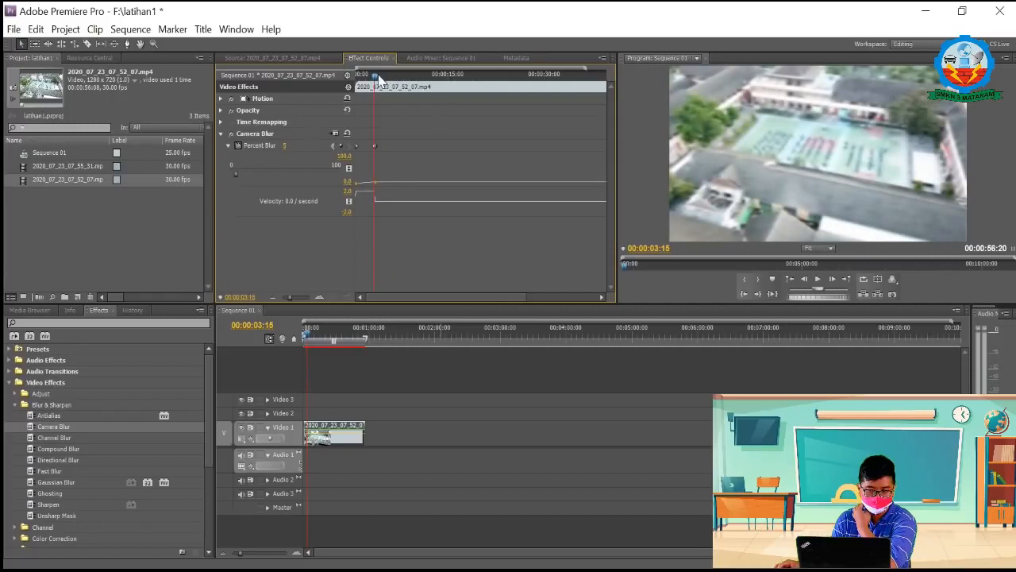
Step: Add another Percent Blur keyframe a few seconds after the 00:00:03:15 one and raise its value to 34
{"action": "left_click_drag", "start_coordinate": [376, 74], "coordinate": [389, 74]}
{"action": "left_click", "coordinate": [340, 145]}
{"action": "left_click_drag", "start_coordinate": [236, 171], "coordinate": [269, 170]}
Step: Add a Percent Blur keyframe at 00:00:08:15 with a much stronger blur than the preceding keyframe
{"action": "left_click_drag", "start_coordinate": [392, 77], "coordinate": [406, 79]}
{"action": "left_click", "coordinate": [341, 147]}
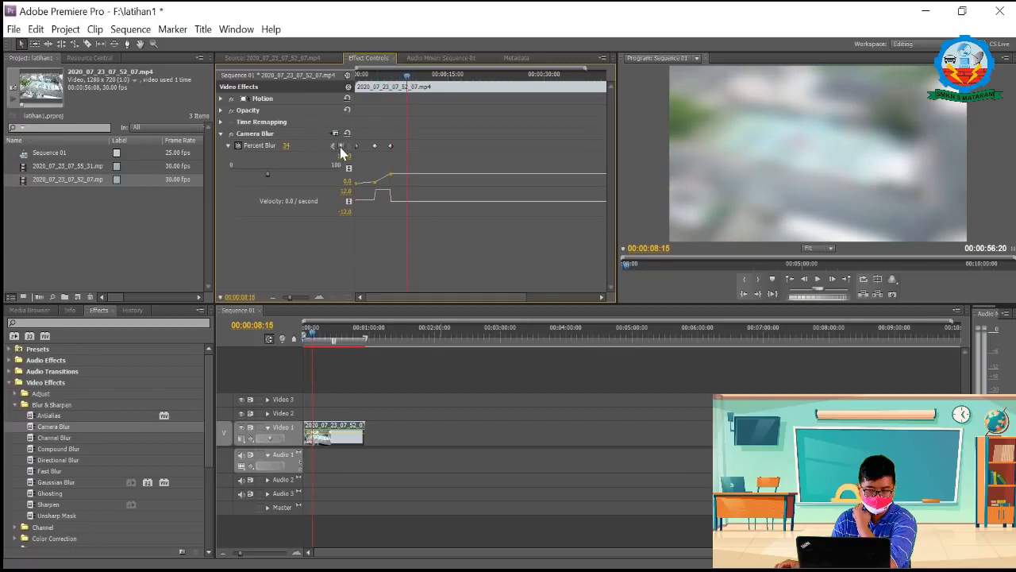
{"action": "left_click", "coordinate": [339, 146]}
{"action": "left_click_drag", "start_coordinate": [268, 173], "coordinate": [309, 171]}
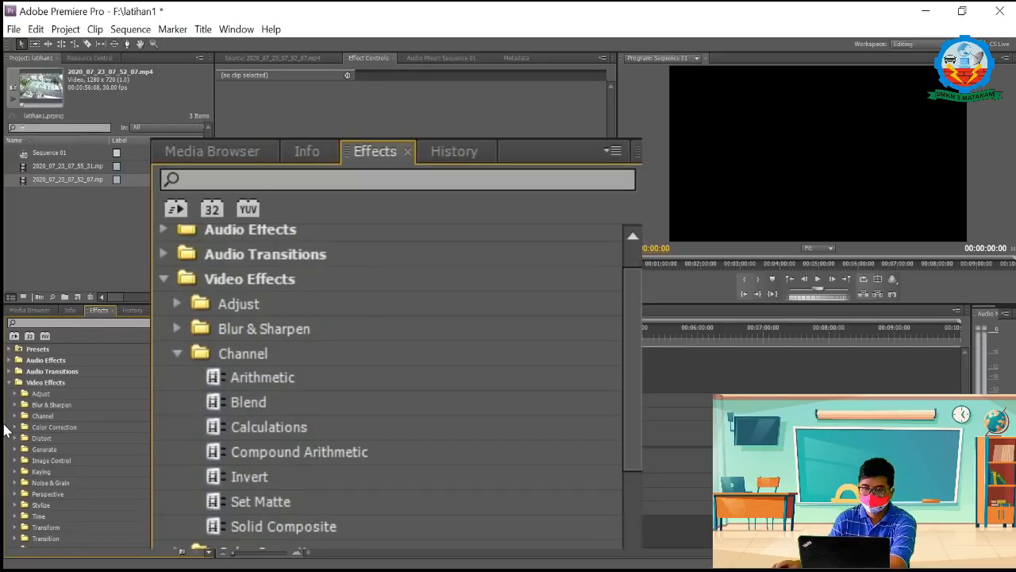
Step: Place 2020_07_23_07_52_07.mp4 at the start of Video 1 and apply the Channel effect Arithmetic to it, showing its settings
{"action": "left_click_drag", "start_coordinate": [23, 179], "coordinate": [289, 451]}
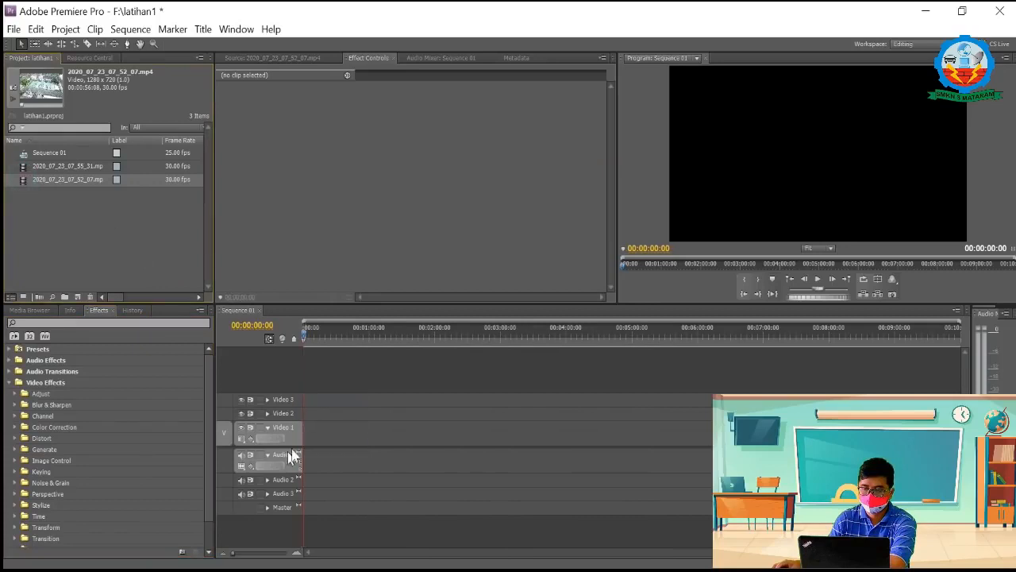
{"action": "left_click_drag", "start_coordinate": [26, 181], "coordinate": [305, 441]}
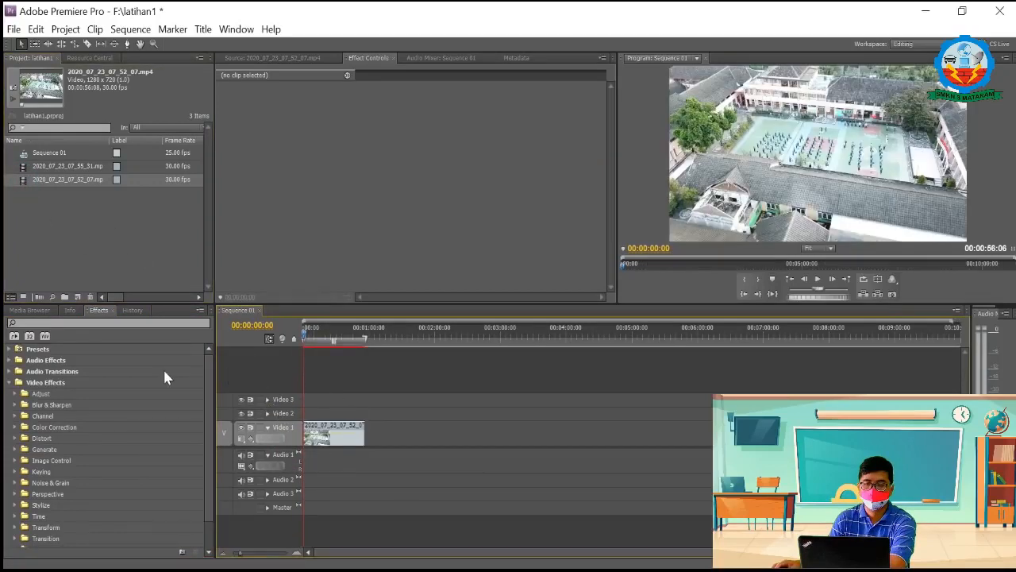
{"action": "left_click", "coordinate": [13, 416]}
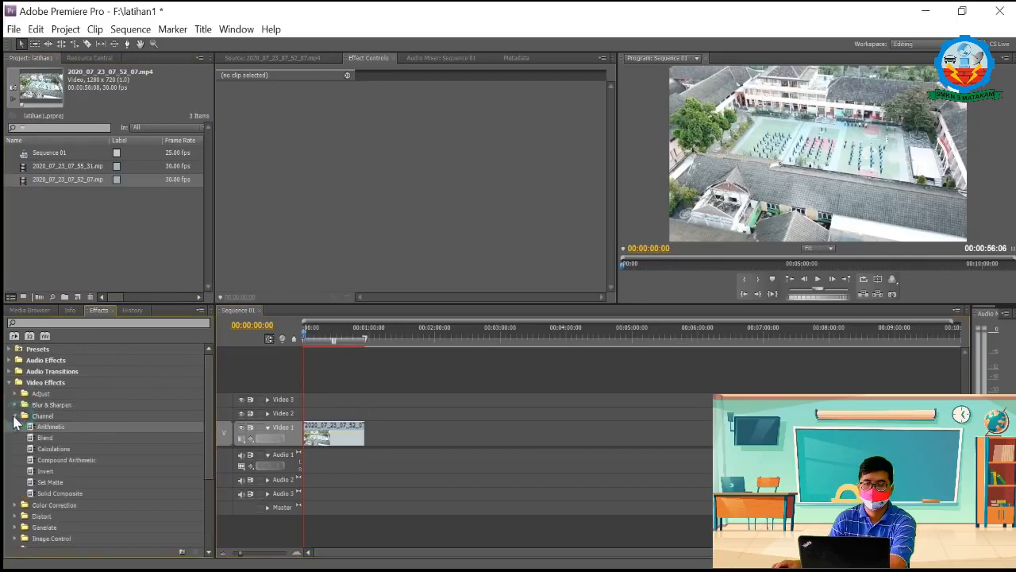
{"action": "left_click_drag", "start_coordinate": [36, 433], "coordinate": [333, 436]}
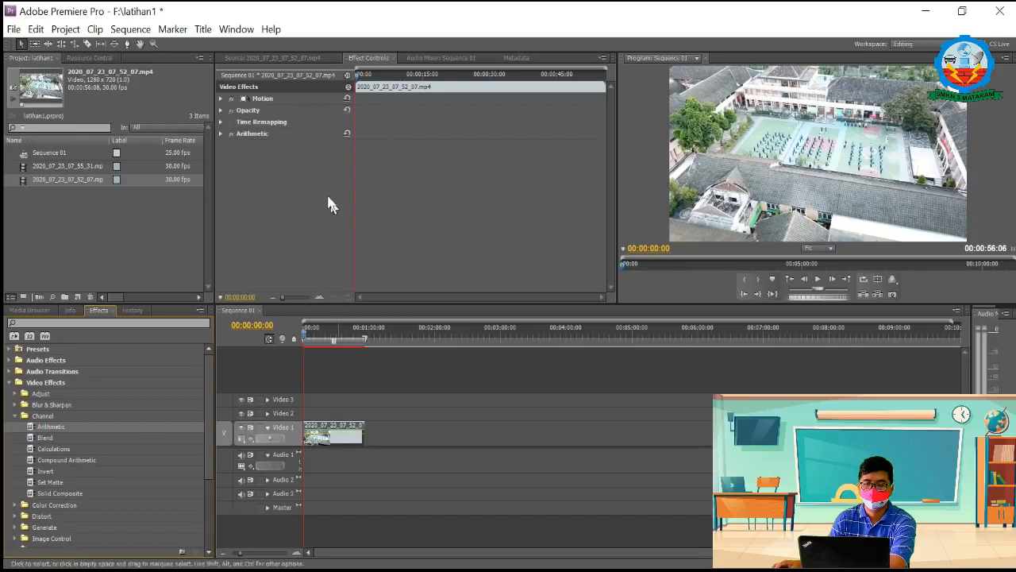
{"action": "left_click", "coordinate": [221, 133]}
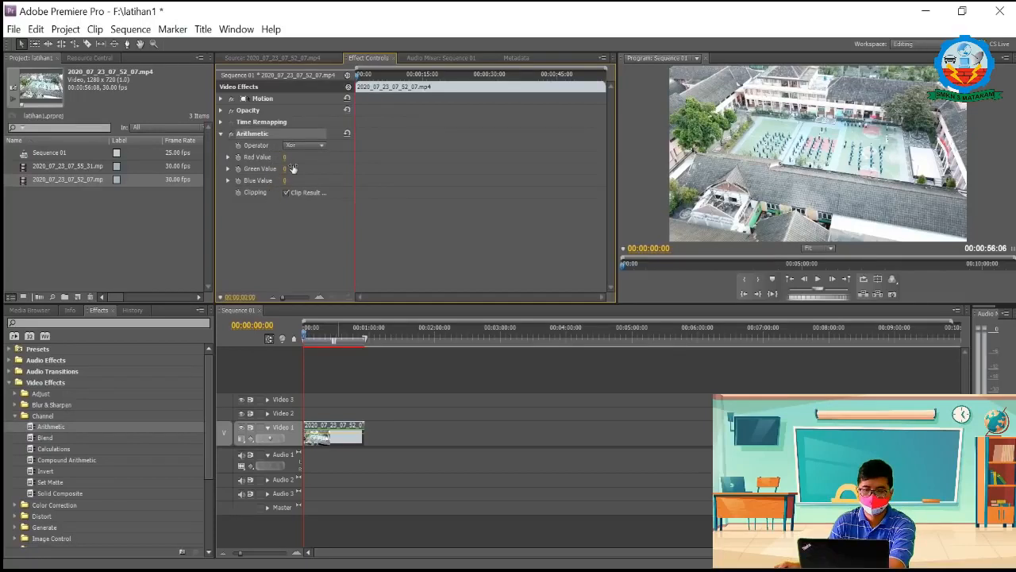
Step: Turn on keyframing for Arithmetic's Red Value at 00:00:03:20 and set it to 50
{"action": "left_click_drag", "start_coordinate": [358, 75], "coordinate": [378, 88]}
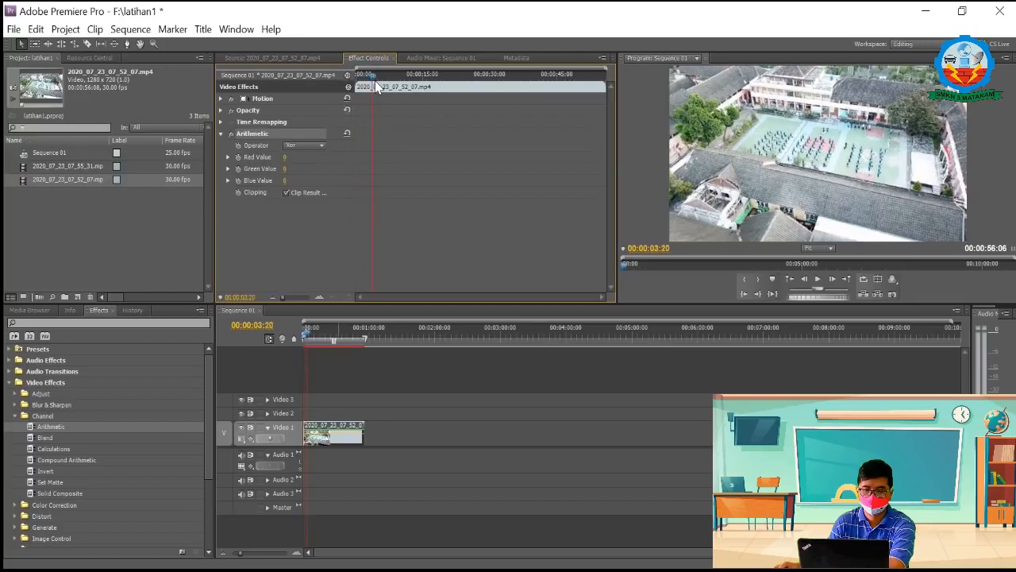
{"action": "left_click", "coordinate": [238, 156]}
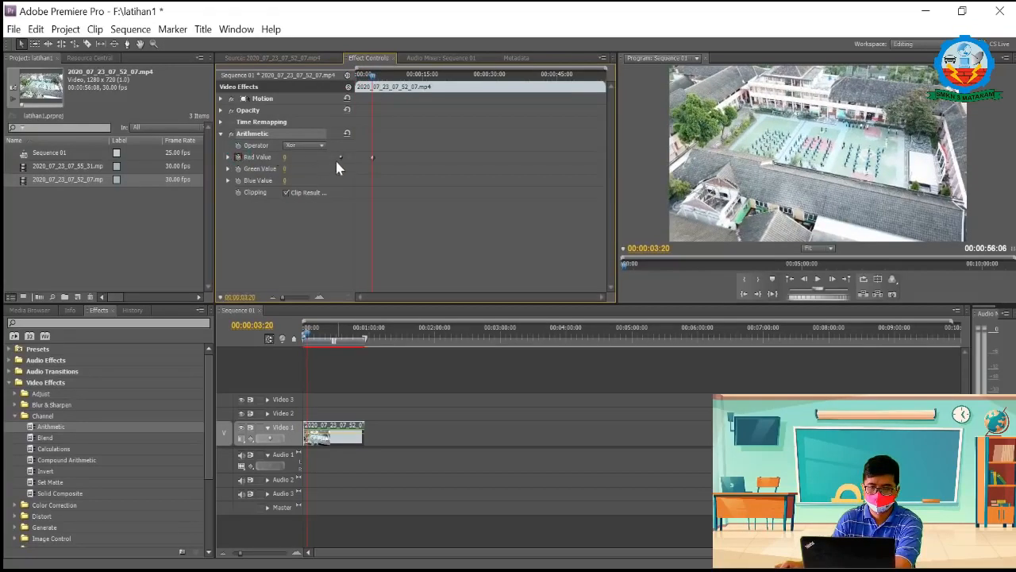
{"action": "left_click", "coordinate": [287, 156]}
{"action": "type", "text": "50"}
{"action": "left_click", "coordinate": [843, 164]}
Step: Add a Red Value keyframe at 00:00:07:14 and set it to 100
{"action": "left_click_drag", "start_coordinate": [373, 76], "coordinate": [389, 78]}
{"action": "left_click", "coordinate": [337, 157]}
{"action": "left_click", "coordinate": [287, 157]}
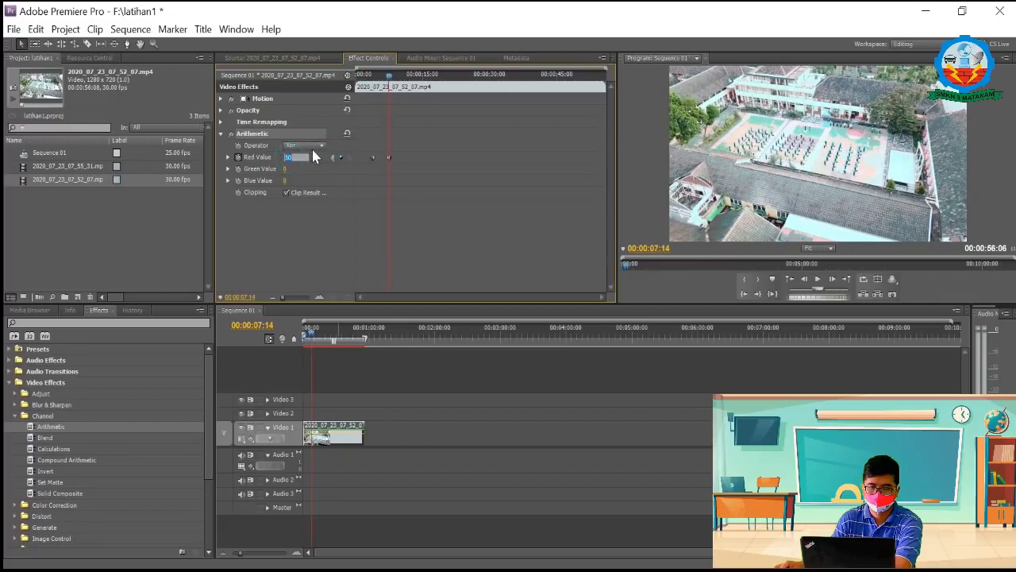
{"action": "type", "text": "100"}
{"action": "key", "text": "Return"}
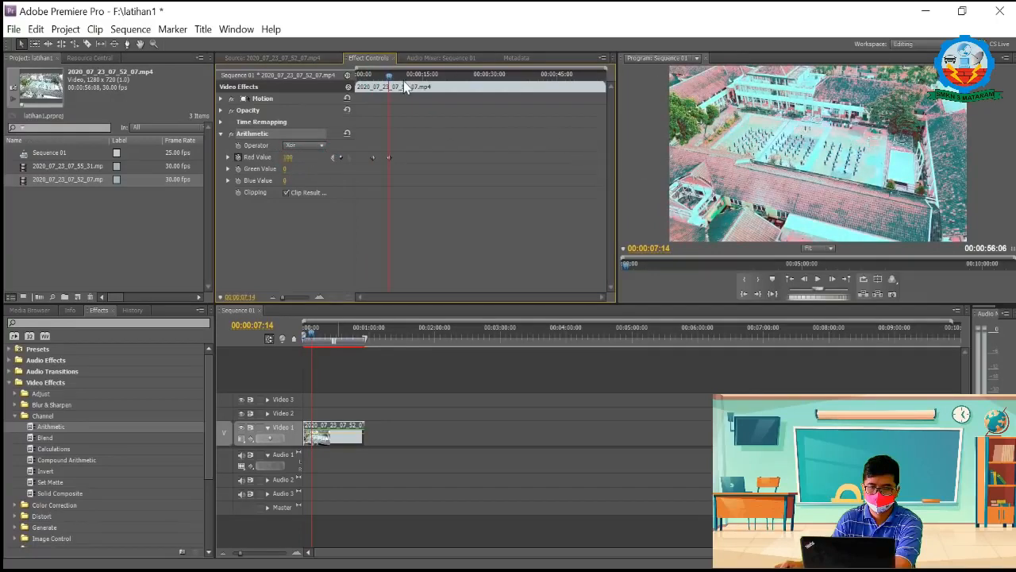
Step: Set Arithmetic's Red Value to 0 at the clip's start, 00:00:00:00, as an opening keyframe
{"action": "left_click_drag", "start_coordinate": [389, 76], "coordinate": [329, 83]}
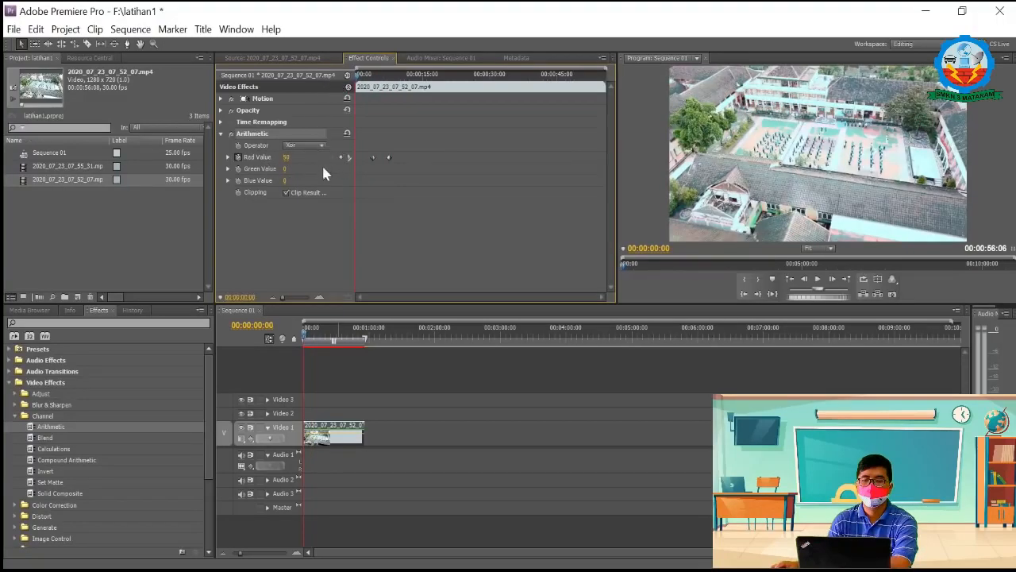
{"action": "left_click", "coordinate": [287, 156]}
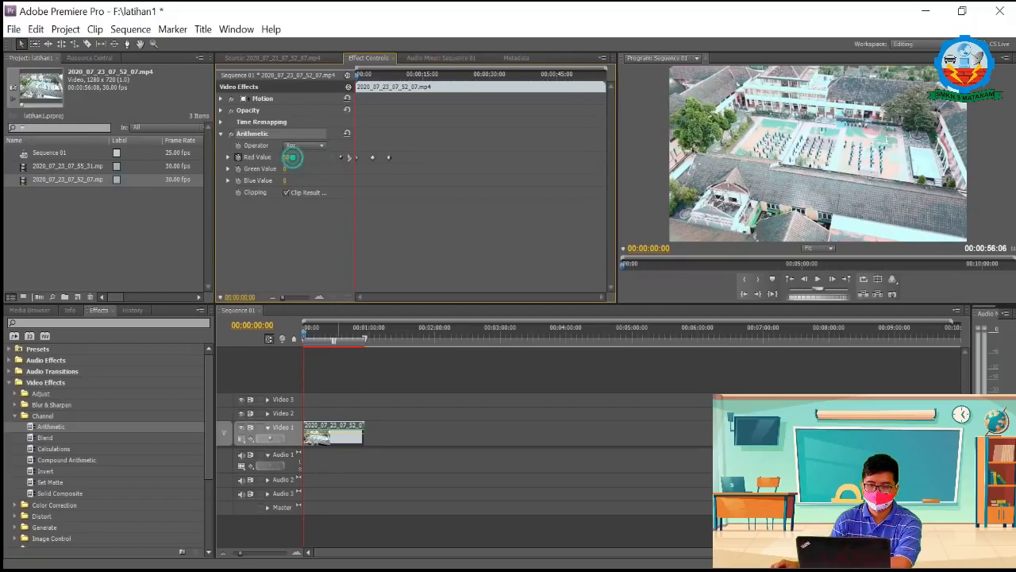
{"action": "type", "text": "0"}
{"action": "key", "text": "Return"}
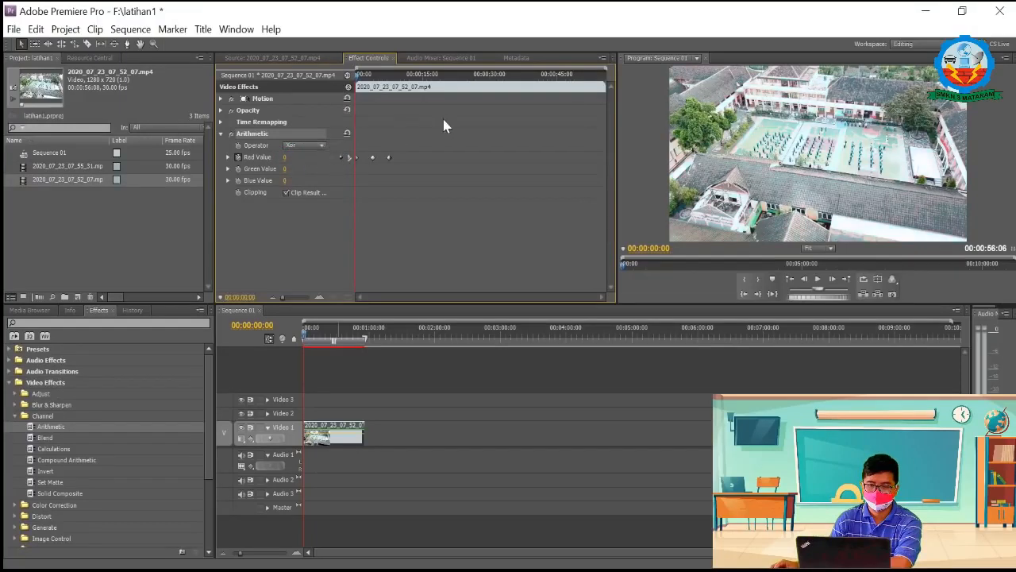
Step: Play the sequence from the start to preview the keyframed Red Value change, stopping near the last keyframe
{"action": "key", "text": "space"}
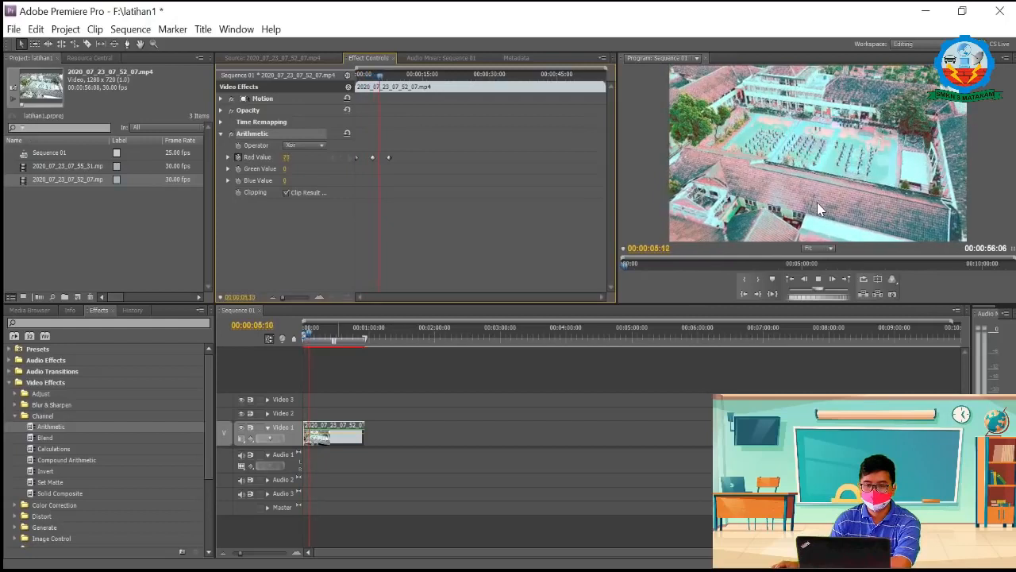
{"action": "key", "text": "space"}
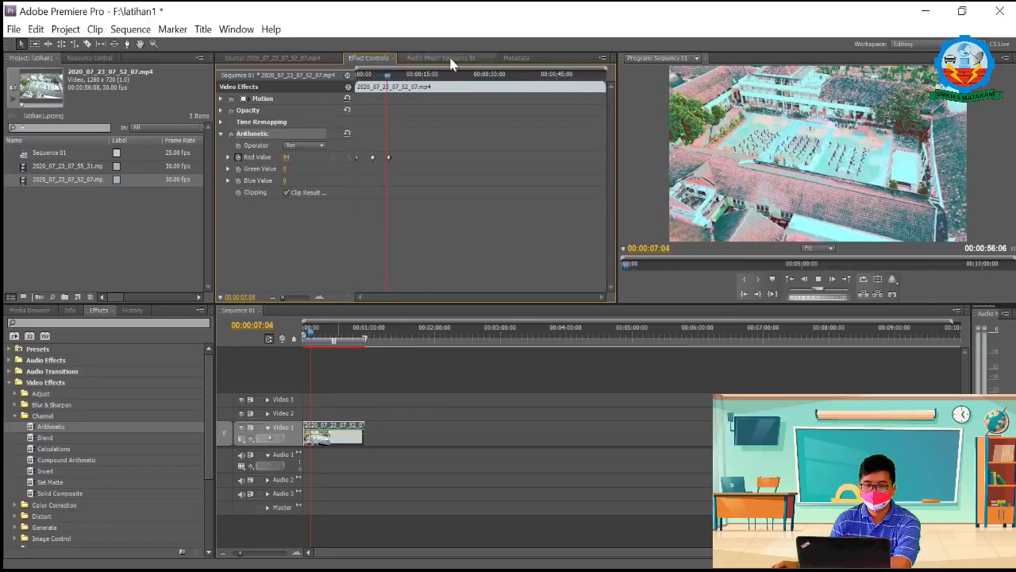
{"action": "mouse_move", "coordinate": [390, 84]}
{"action": "left_mouse_down"}
{"action": "mouse_move", "coordinate": [345, 91]}
{"action": "mouse_move", "coordinate": [389, 95]}
{"action": "left_mouse_up"}
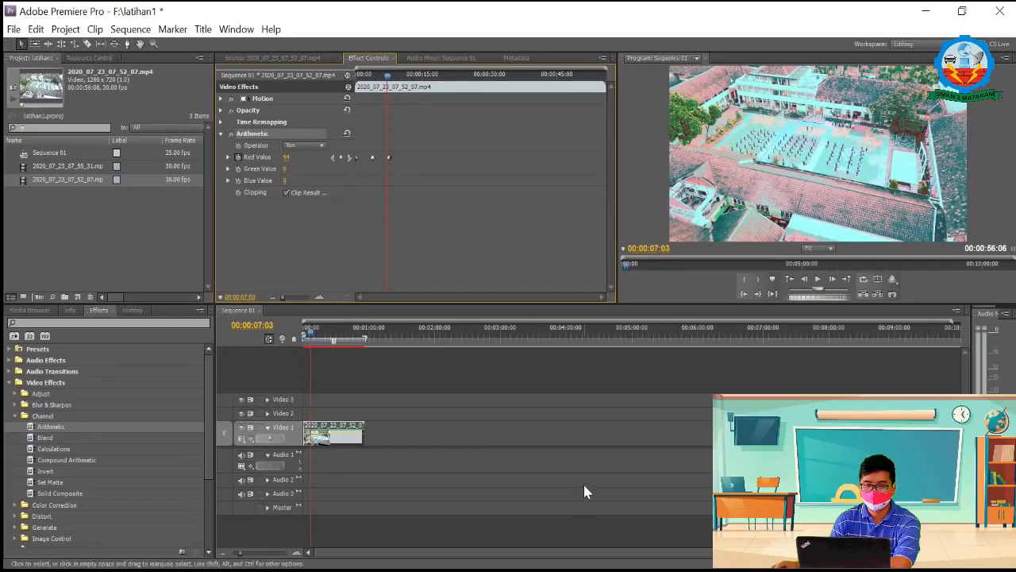
Step: Delete the Arithmetic clip from Video 1 and place a fresh copy of 2020_07_23_07_52_07.mp4 at the start of that track
{"action": "key", "text": "Delete"}
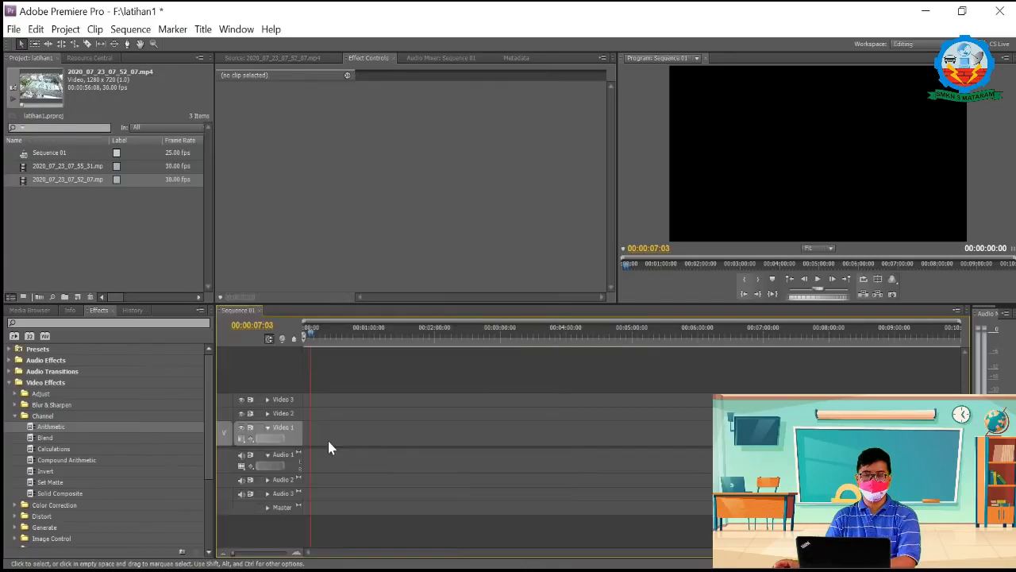
{"action": "left_click_drag", "start_coordinate": [24, 179], "coordinate": [313, 433]}
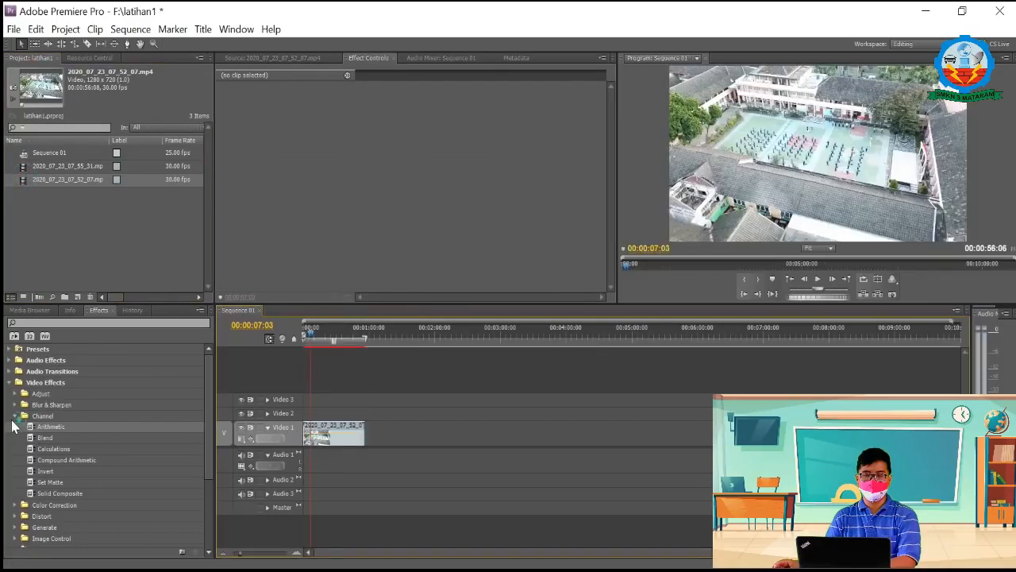
Step: Apply the Color Balance effect from Color Correction to the clip on Video 1 and show its settings
{"action": "left_click", "coordinate": [14, 416]}
{"action": "left_click", "coordinate": [15, 427]}
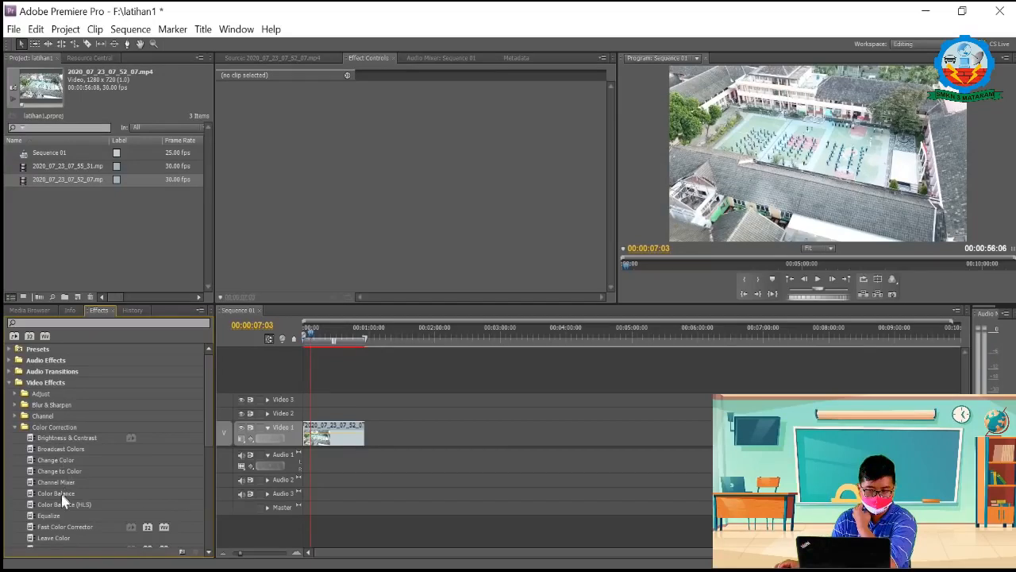
{"action": "left_click_drag", "start_coordinate": [30, 497], "coordinate": [341, 438]}
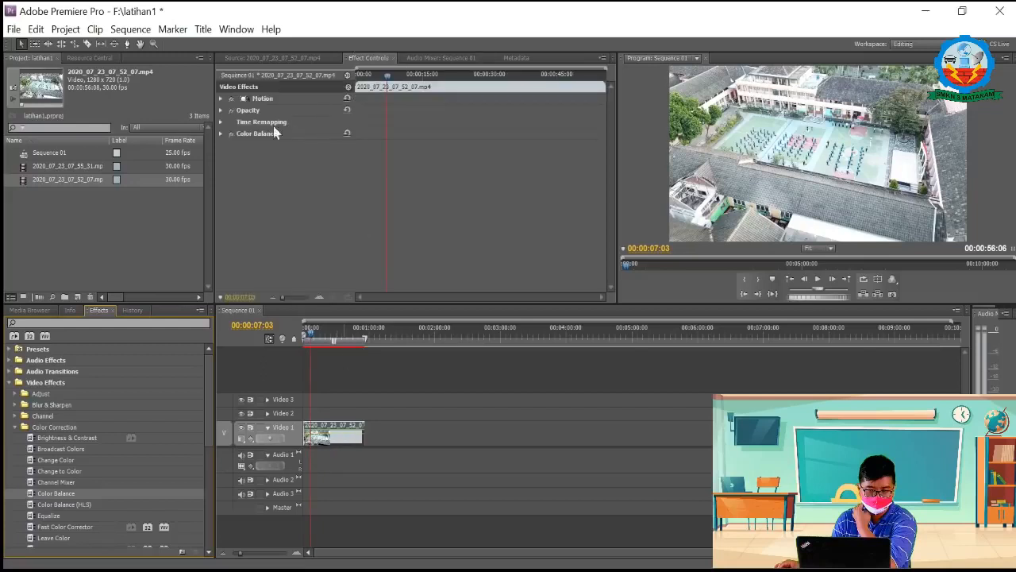
{"action": "left_click", "coordinate": [227, 133]}
{"action": "left_click", "coordinate": [220, 134]}
{"action": "left_click", "coordinate": [221, 134]}
{"action": "left_click", "coordinate": [221, 133]}
Step: Turn on keyframing for Color Balance's Shadow Red at 00:00:00:00 and add a keyframe of 50 at 00:00:03:14
{"action": "left_click", "coordinate": [394, 73]}
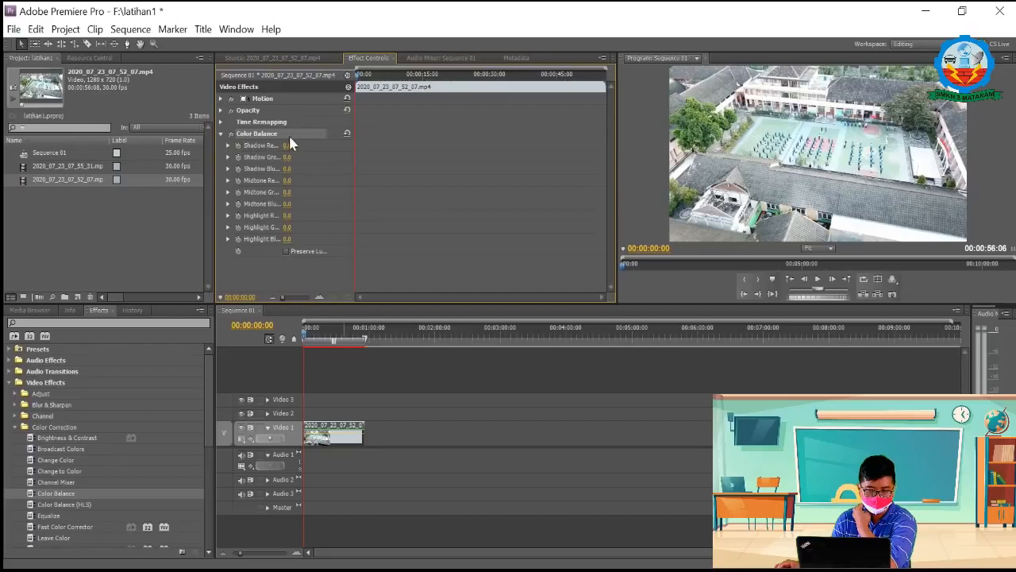
{"action": "left_click", "coordinate": [237, 146]}
{"action": "left_click_drag", "start_coordinate": [357, 76], "coordinate": [370, 76]}
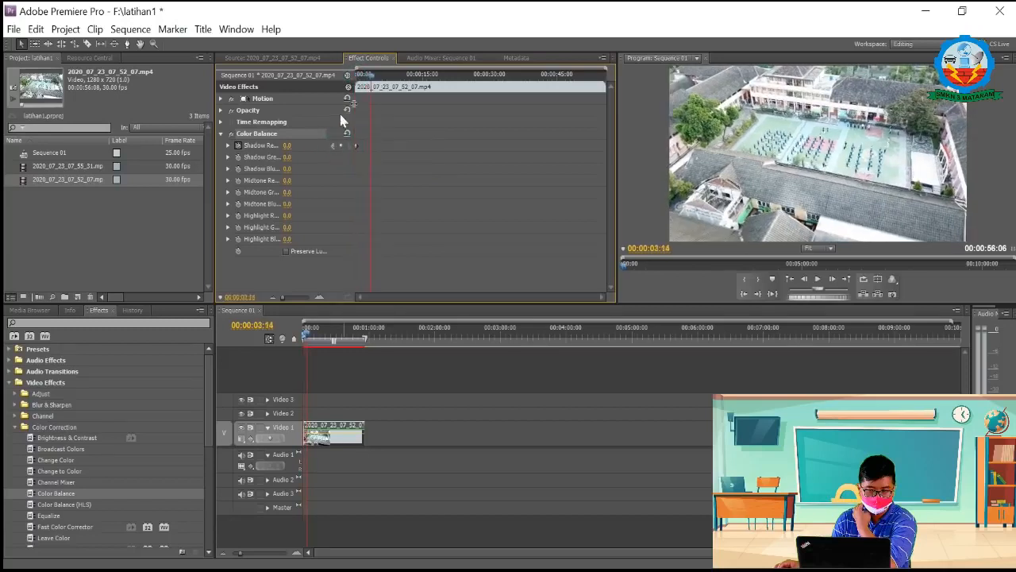
{"action": "left_click", "coordinate": [341, 145]}
{"action": "left_click", "coordinate": [286, 145]}
{"action": "type", "text": "50"}
{"action": "key", "text": "Return"}
Step: Add a Shadow Red keyframe at 00:00:06:10 and set it to 100
{"action": "left_click_drag", "start_coordinate": [370, 74], "coordinate": [384, 79]}
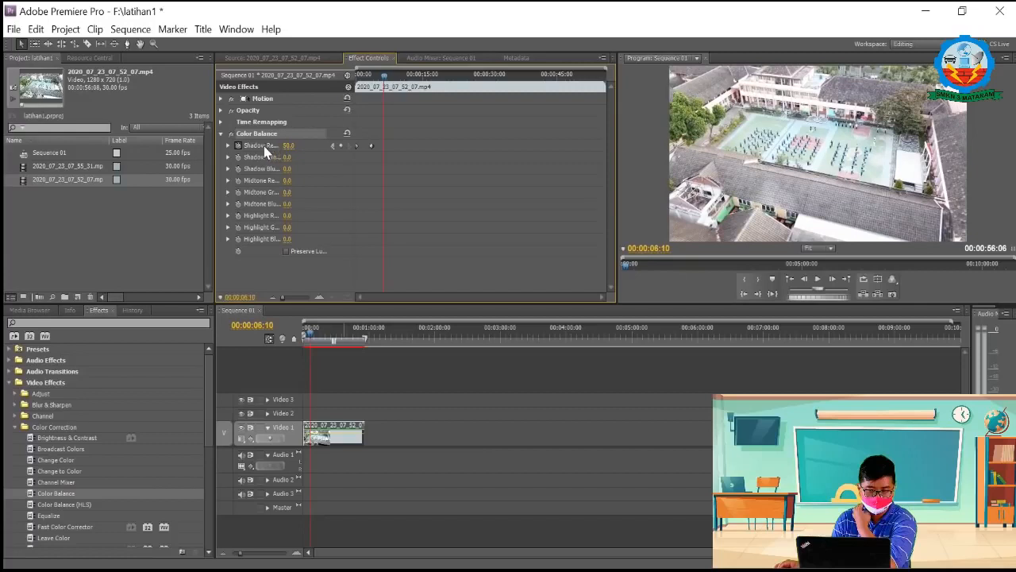
{"action": "left_click", "coordinate": [339, 145]}
{"action": "left_click", "coordinate": [298, 146]}
{"action": "type", "text": "100"}
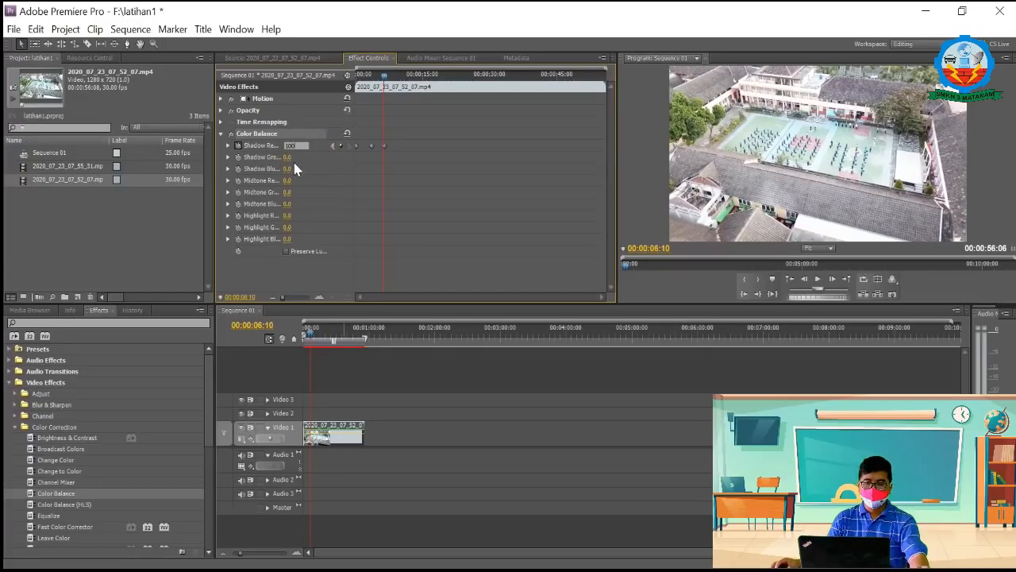
{"action": "key", "text": "Return"}
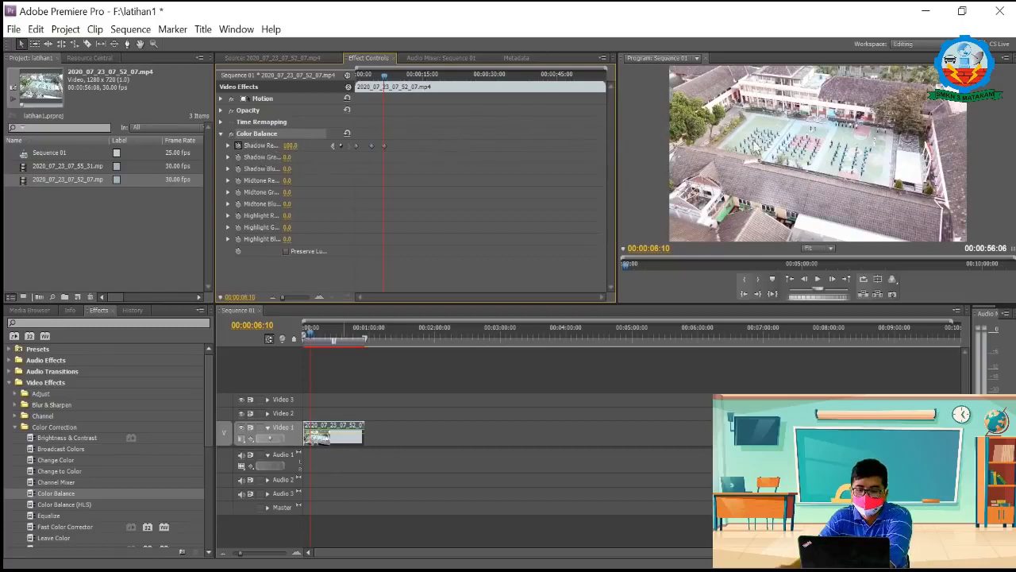
Step: Turn off keyframing for Shadow Red, deleting its keyframes, and turn on keyframing for Shadow Green at the clip's start
{"action": "left_click", "coordinate": [237, 145]}
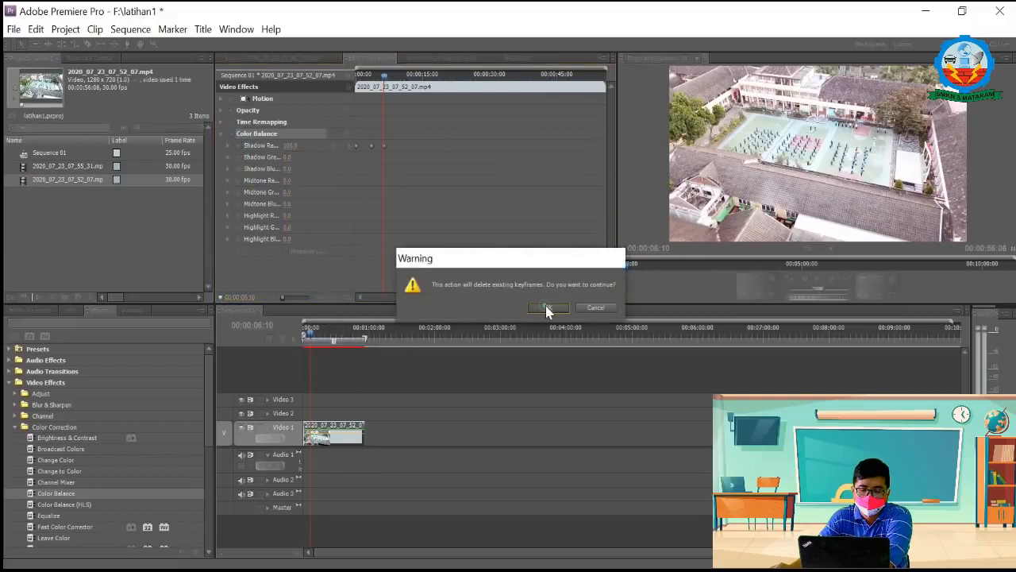
{"action": "left_click", "coordinate": [548, 307]}
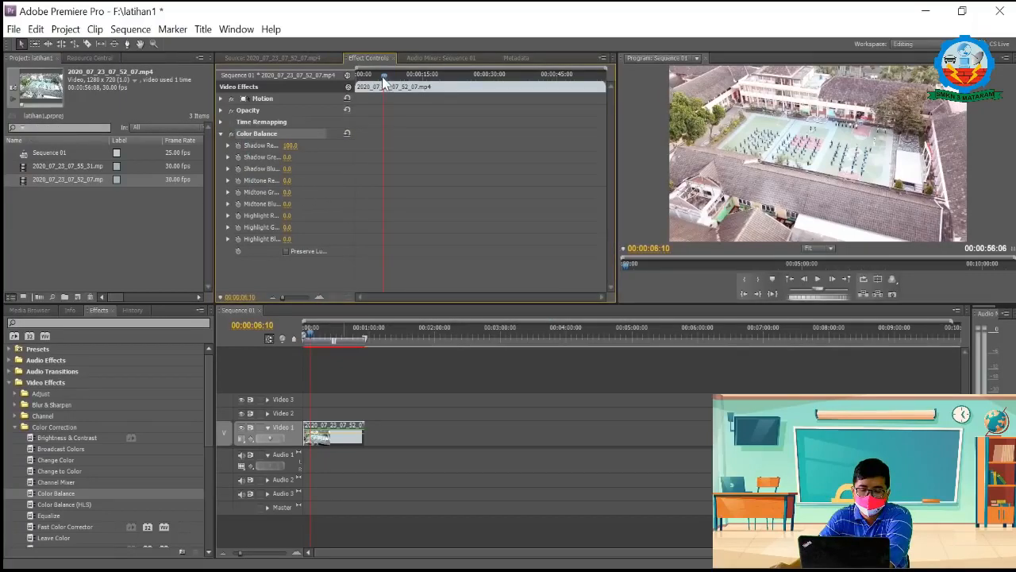
{"action": "left_click_drag", "start_coordinate": [384, 76], "coordinate": [334, 78]}
{"action": "left_click", "coordinate": [238, 157]}
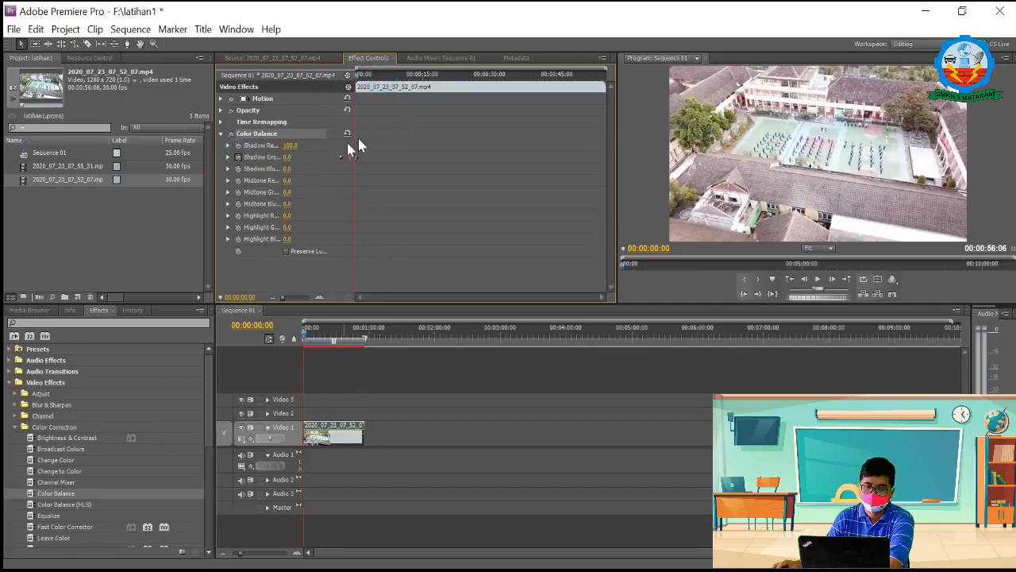
Step: Undo the last two keyframing changes and delete the Shadow Red keyframes while at 00:00:00:00
{"action": "key", "text": "ctrl+z"}
{"action": "key", "text": "ctrl+z"}
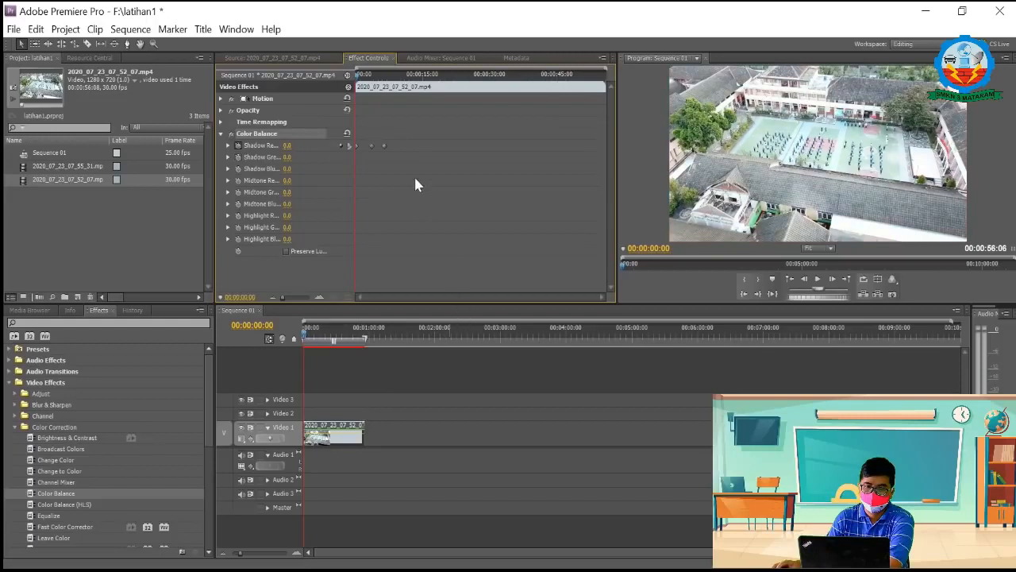
{"action": "left_click", "coordinate": [238, 145]}
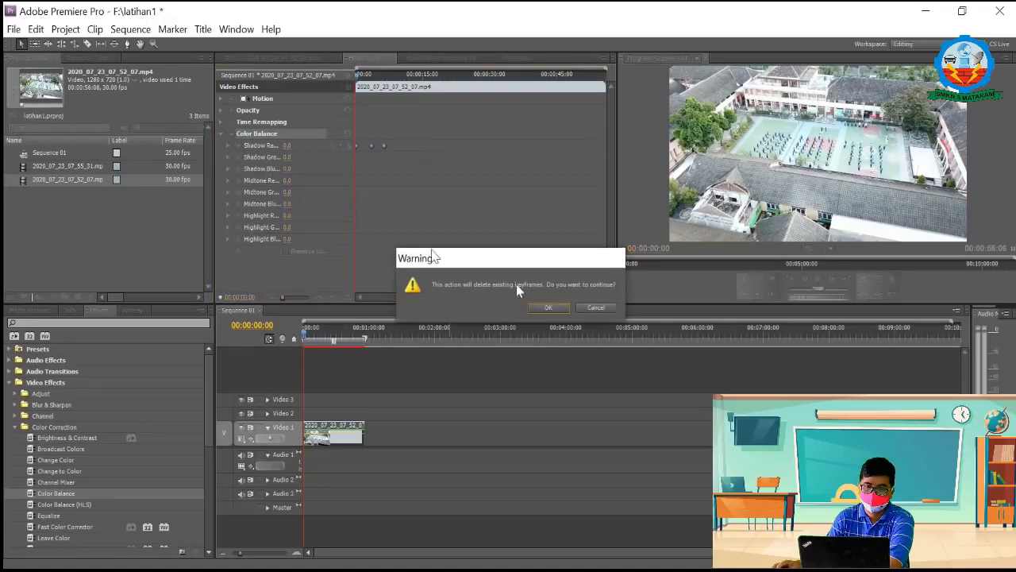
{"action": "left_click", "coordinate": [561, 310]}
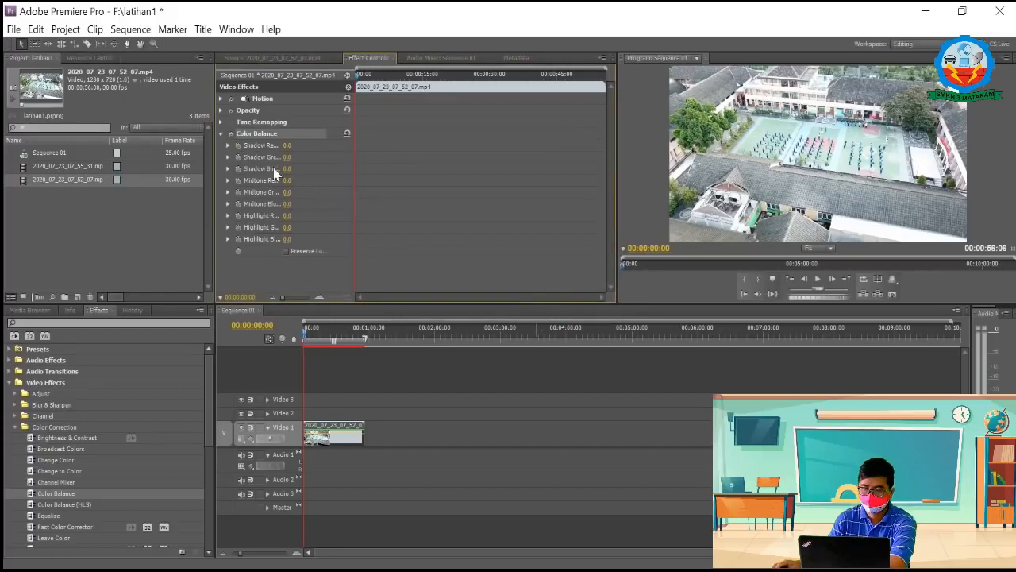
Step: Turn on keyframing for Shadow Green at the clip's start and add a keyframe of 50 at 00:00:02:18
{"action": "left_click", "coordinate": [237, 156]}
{"action": "left_click_drag", "start_coordinate": [357, 74], "coordinate": [371, 82]}
{"action": "left_click", "coordinate": [340, 157]}
{"action": "left_click", "coordinate": [288, 157]}
{"action": "type", "text": "50"}
{"action": "key", "text": "Return"}
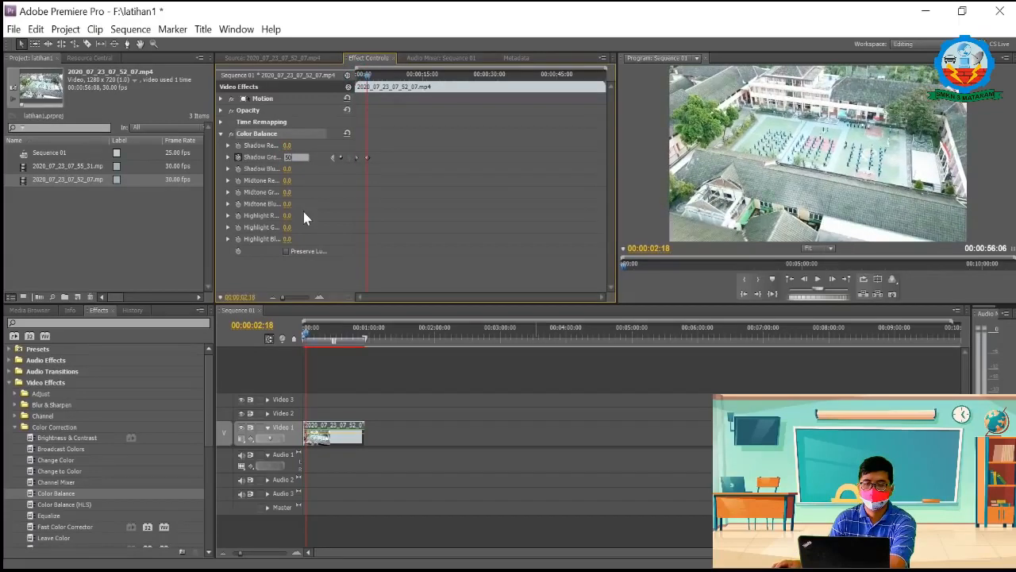
Step: Add a Shadow Green keyframe at 00:00:04:21, set it to 100, and return to the clip's start
{"action": "key", "text": "space"}
{"action": "left_click", "coordinate": [341, 157]}
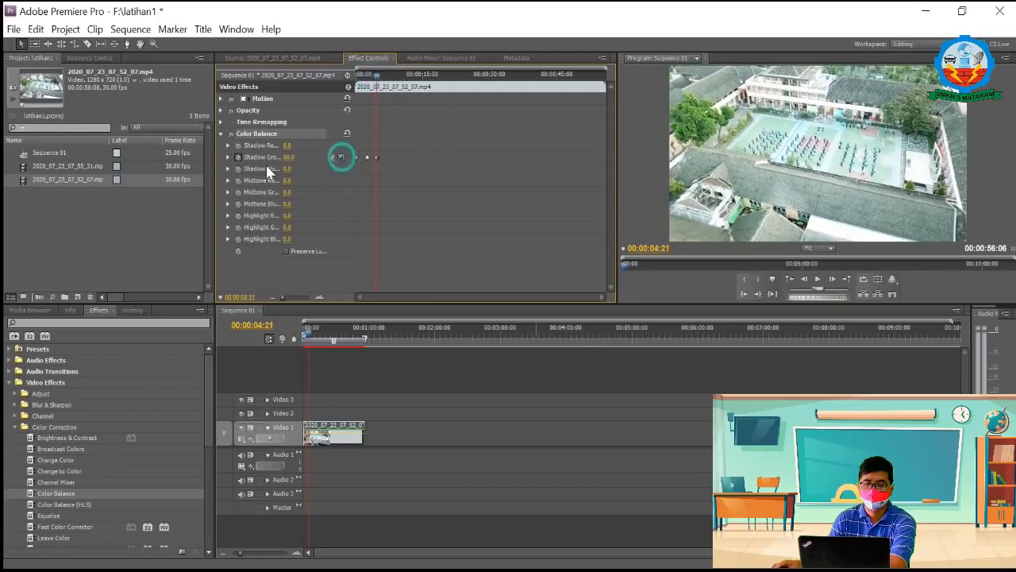
{"action": "left_click", "coordinate": [290, 157]}
{"action": "type", "text": "100"}
{"action": "key", "text": "Return"}
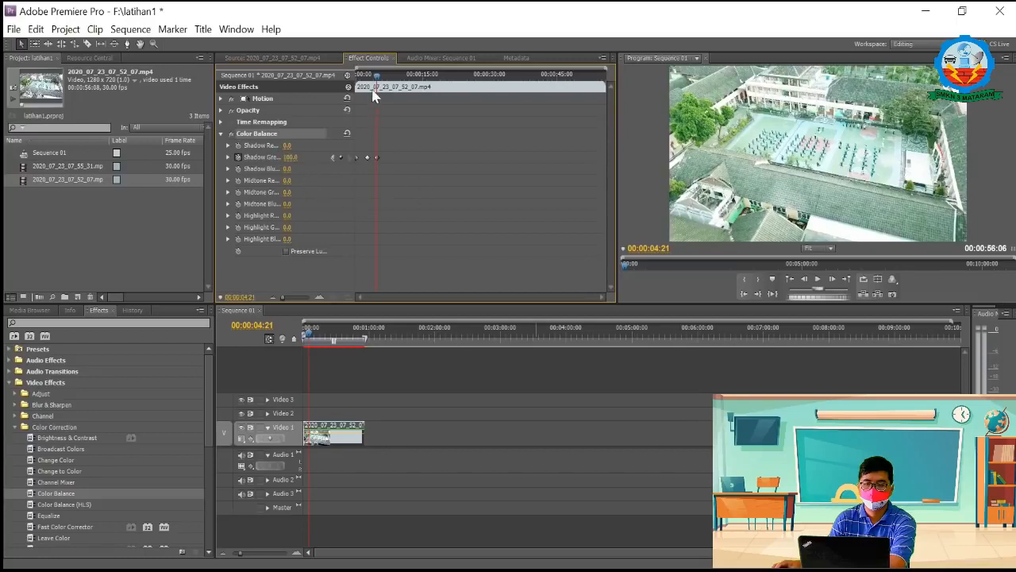
{"action": "left_click_drag", "start_coordinate": [376, 76], "coordinate": [351, 89]}
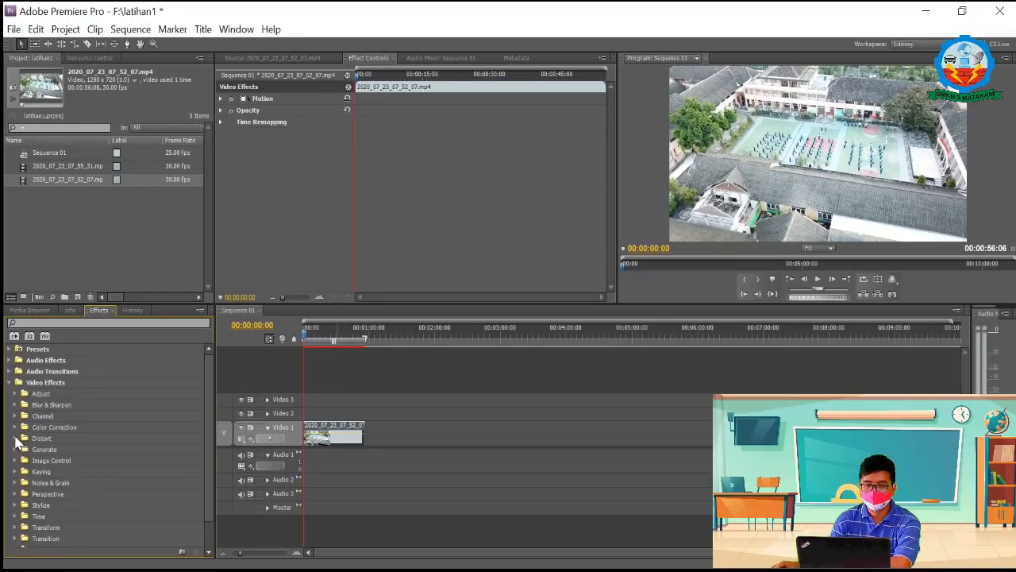
Step: Apply the Wave Warp effect from the Distort category to the clip on Video 1 and show its settings
{"action": "left_click", "coordinate": [15, 438]}
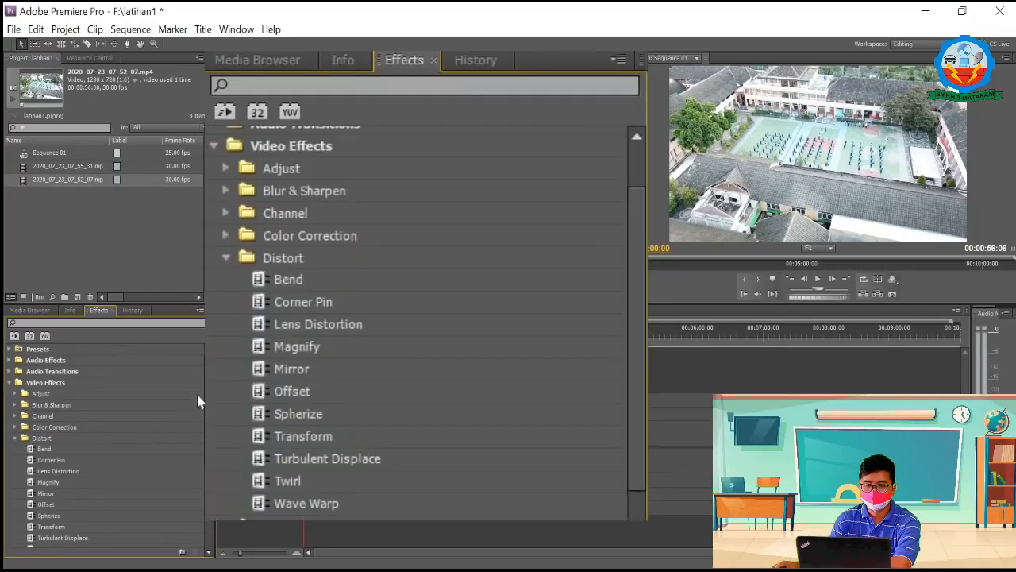
{"action": "scroll", "coordinate": [104, 445], "scroll_direction": "down", "scroll_amount": 2}
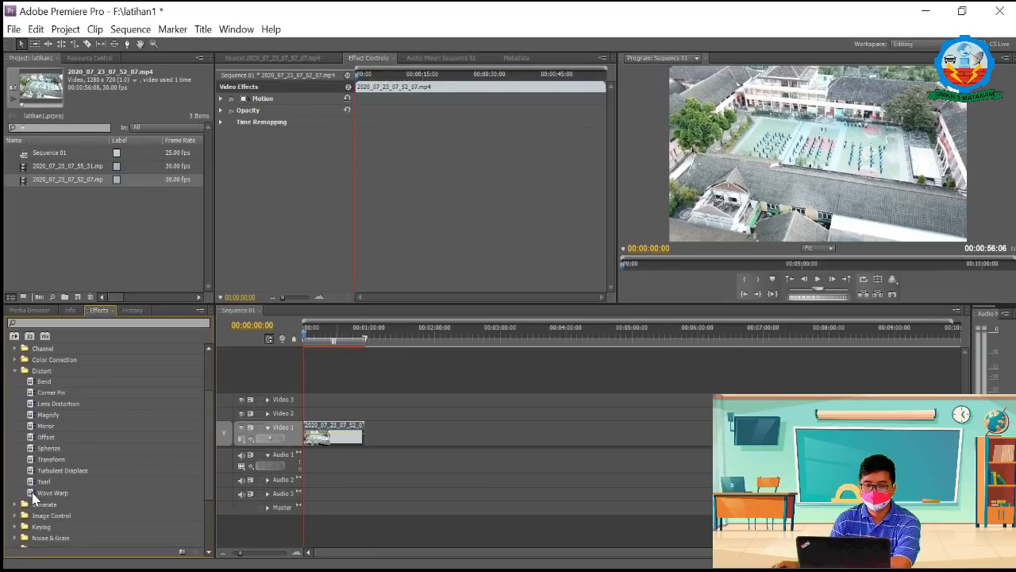
{"action": "left_click_drag", "start_coordinate": [34, 496], "coordinate": [325, 436]}
{"action": "left_click", "coordinate": [221, 133]}
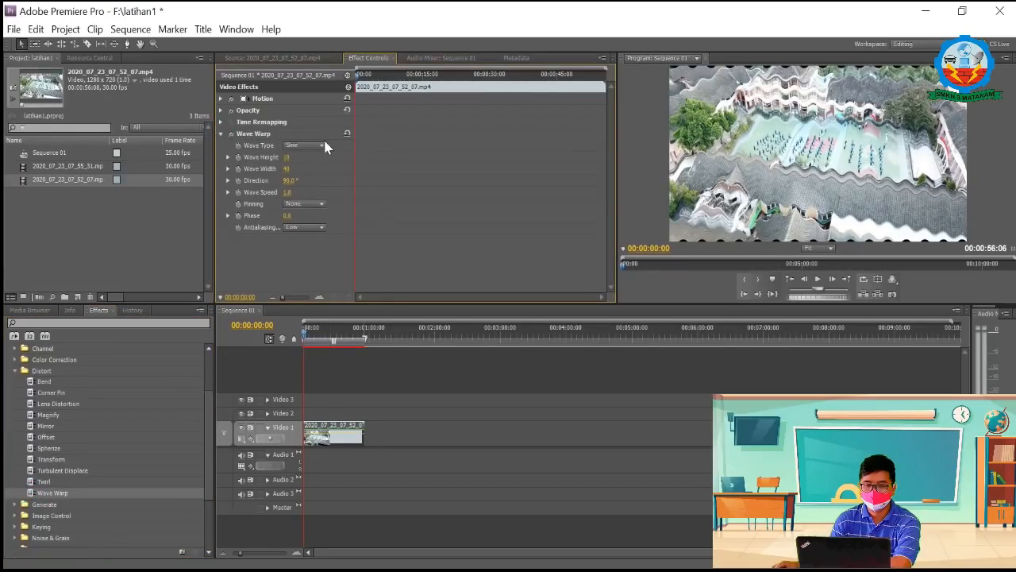
Step: Turn on keyframing for Wave Height at the clip's start and add a keyframe of 50 at 00:00:03:08
{"action": "left_click", "coordinate": [238, 157]}
{"action": "left_click_drag", "start_coordinate": [354, 73], "coordinate": [370, 83]}
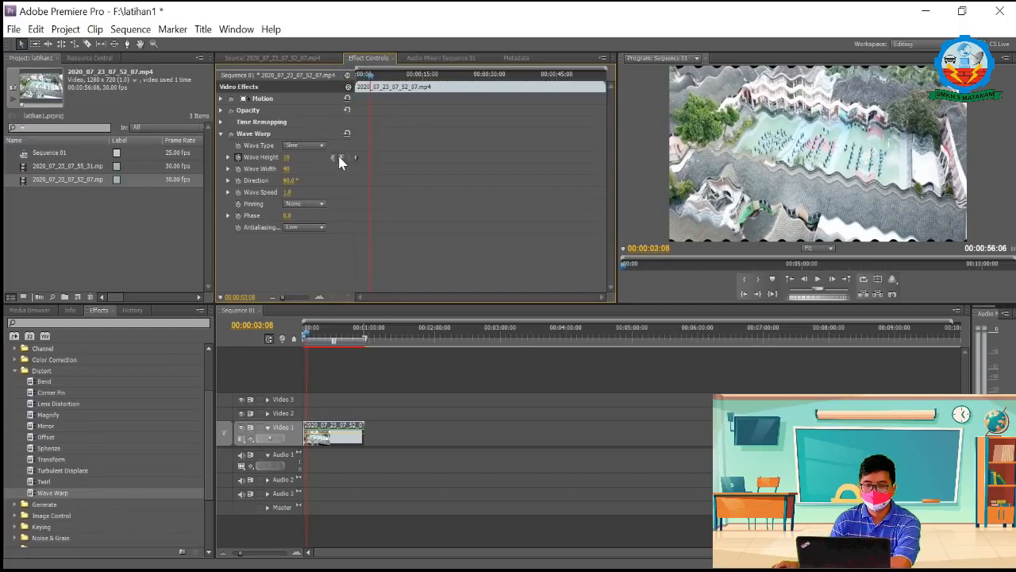
{"action": "left_click", "coordinate": [289, 157]}
{"action": "type", "text": "50"}
{"action": "key", "text": "Return"}
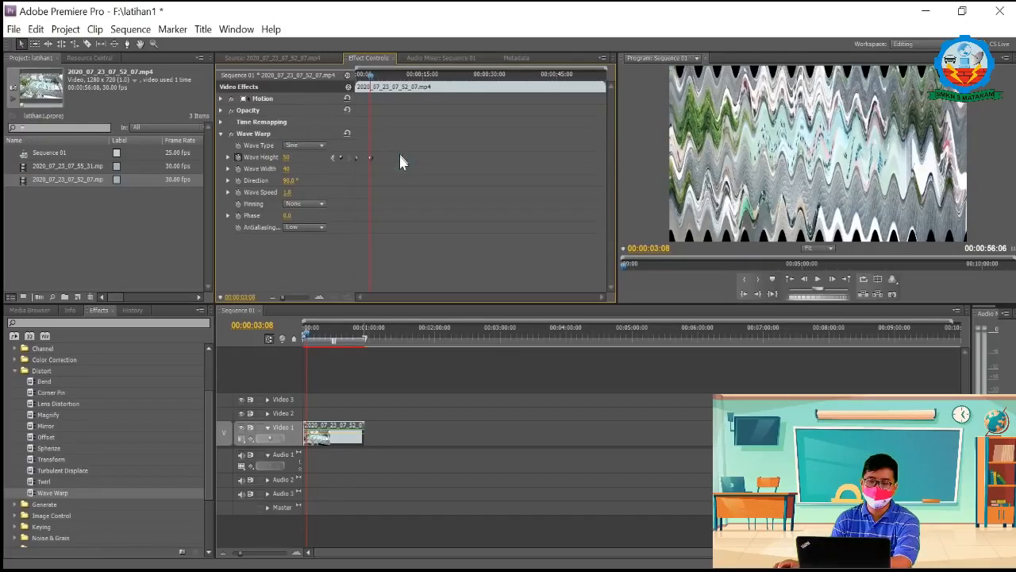
Step: Add a Wave Height keyframe at 00:00:07:17 and set it to 100
{"action": "left_click", "coordinate": [370, 74]}
{"action": "left_click_drag", "start_coordinate": [377, 77], "coordinate": [388, 88]}
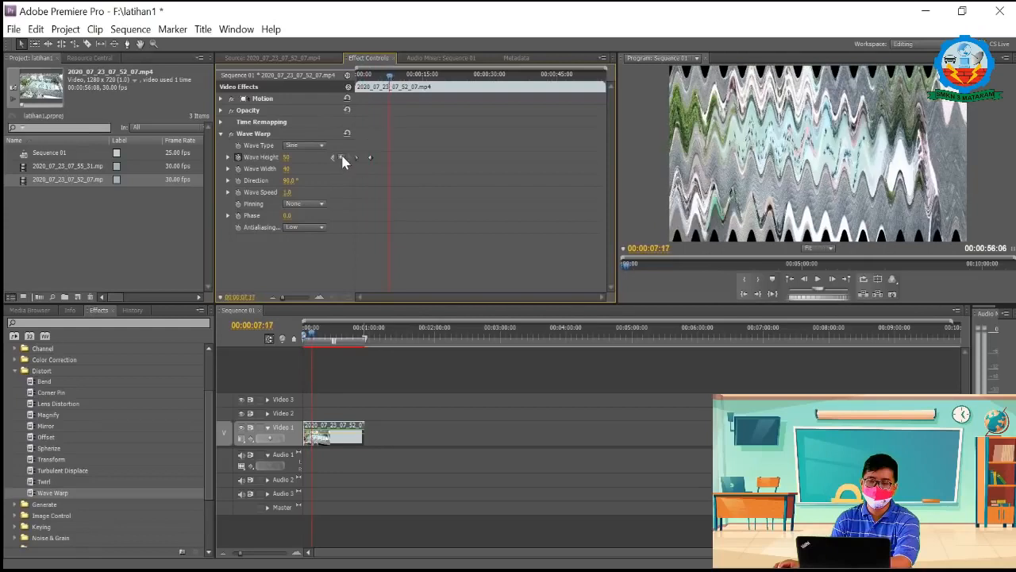
{"action": "left_click", "coordinate": [341, 157]}
{"action": "left_click", "coordinate": [287, 157]}
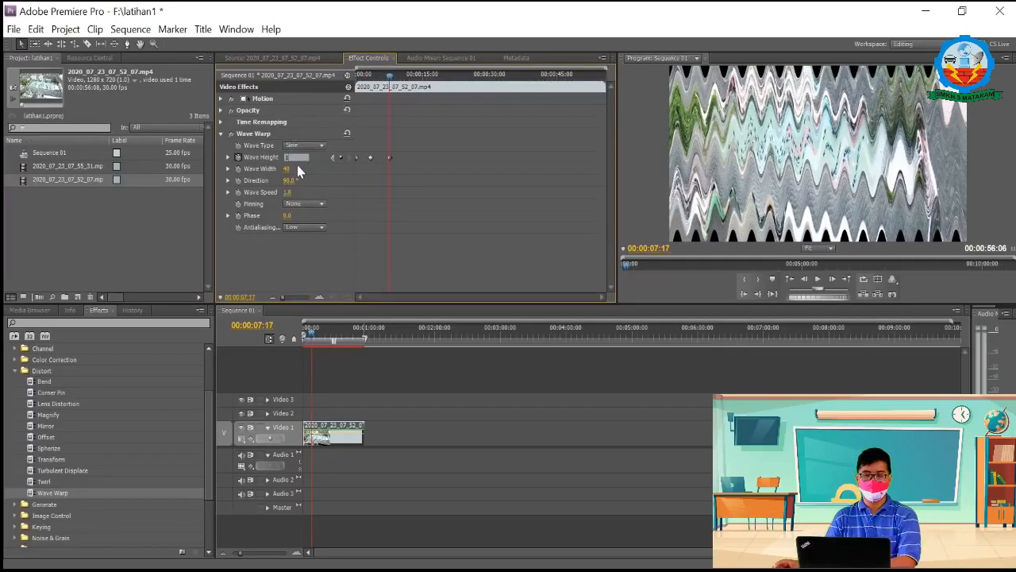
{"action": "type", "text": "100"}
{"action": "key", "text": "Return"}
Step: Add a Wave Height keyframe of 0 at 00:00:10:16 and return to the clip's start
{"action": "left_click_drag", "start_coordinate": [391, 79], "coordinate": [402, 83]}
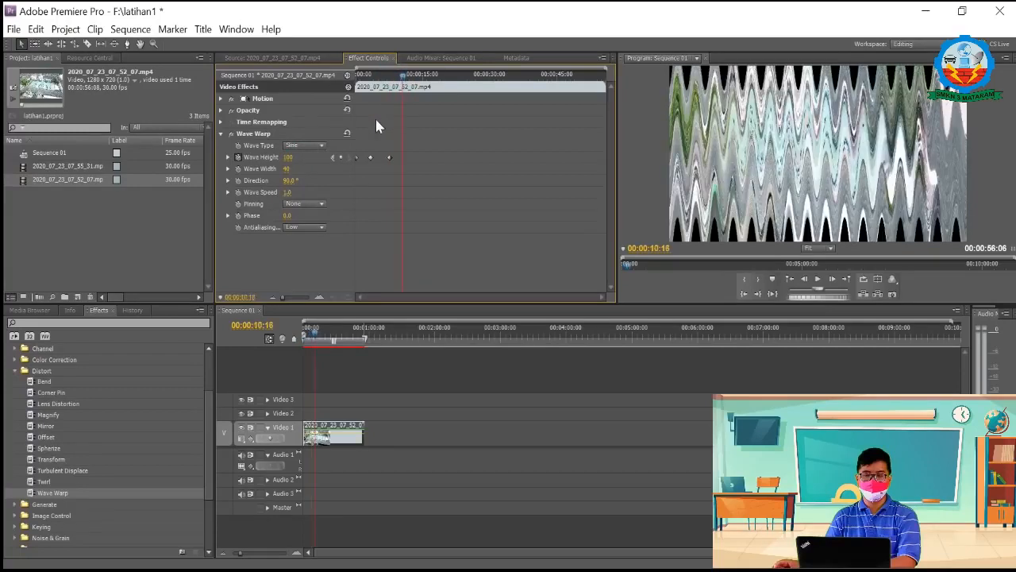
{"action": "left_click", "coordinate": [343, 157]}
{"action": "left_click", "coordinate": [342, 157]}
{"action": "left_click", "coordinate": [296, 158]}
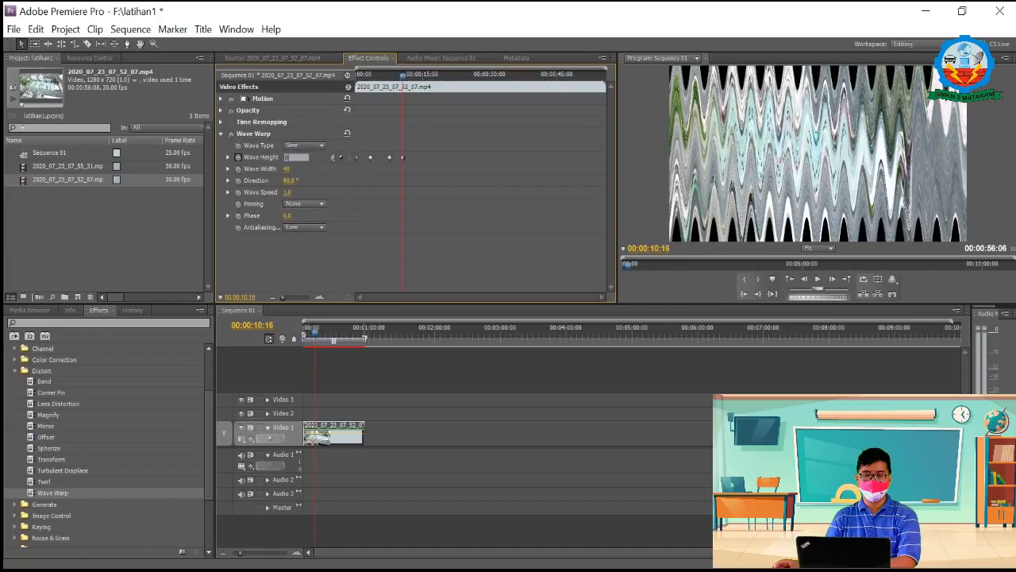
{"action": "left_click_drag", "start_coordinate": [402, 77], "coordinate": [332, 88]}
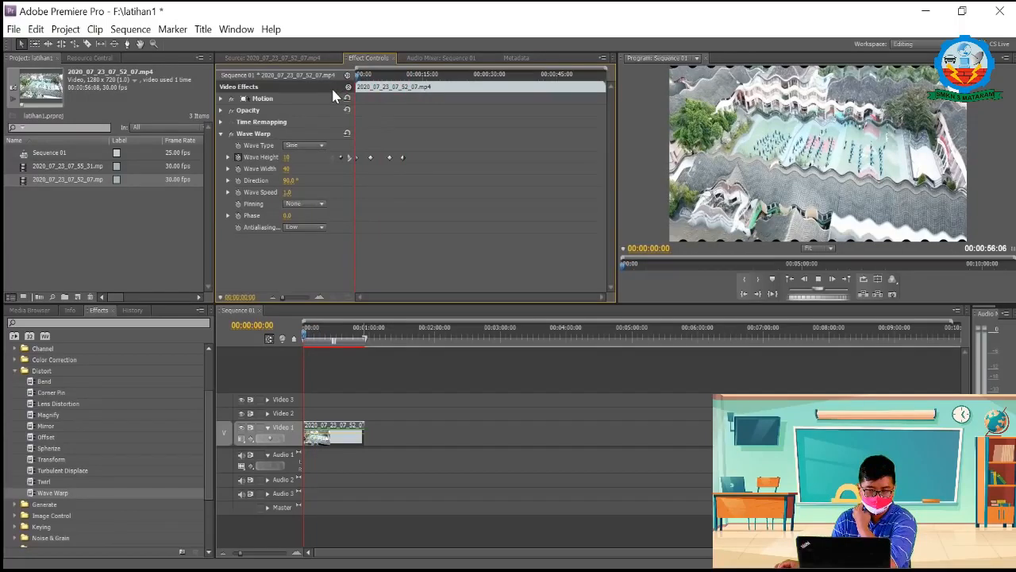
Step: Delete the Wave Height keyframes and turn on keyframing for Wave Type at the clip's start
{"action": "left_click", "coordinate": [358, 76]}
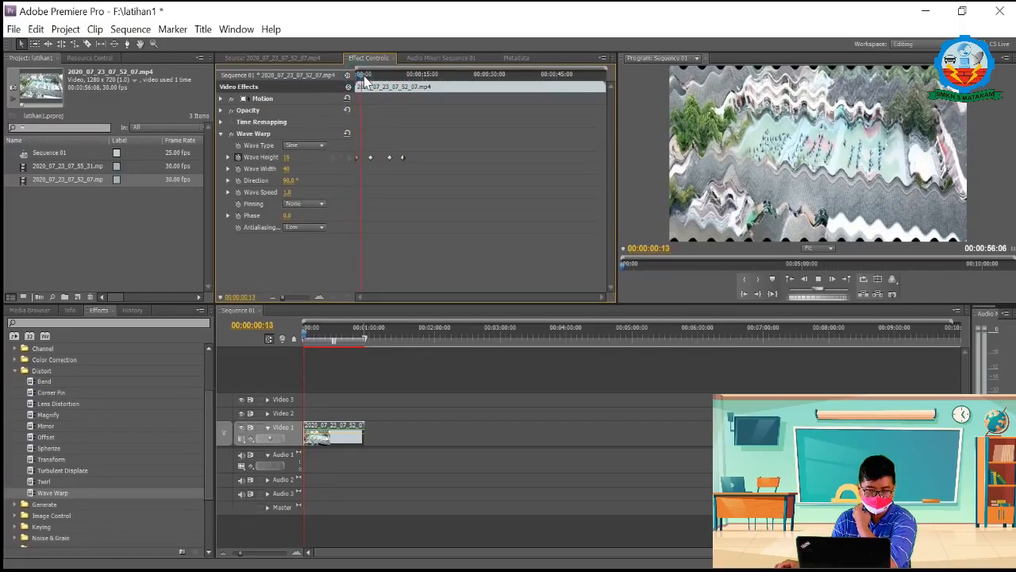
{"action": "left_click_drag", "start_coordinate": [365, 80], "coordinate": [334, 94]}
{"action": "left_click", "coordinate": [447, 111]}
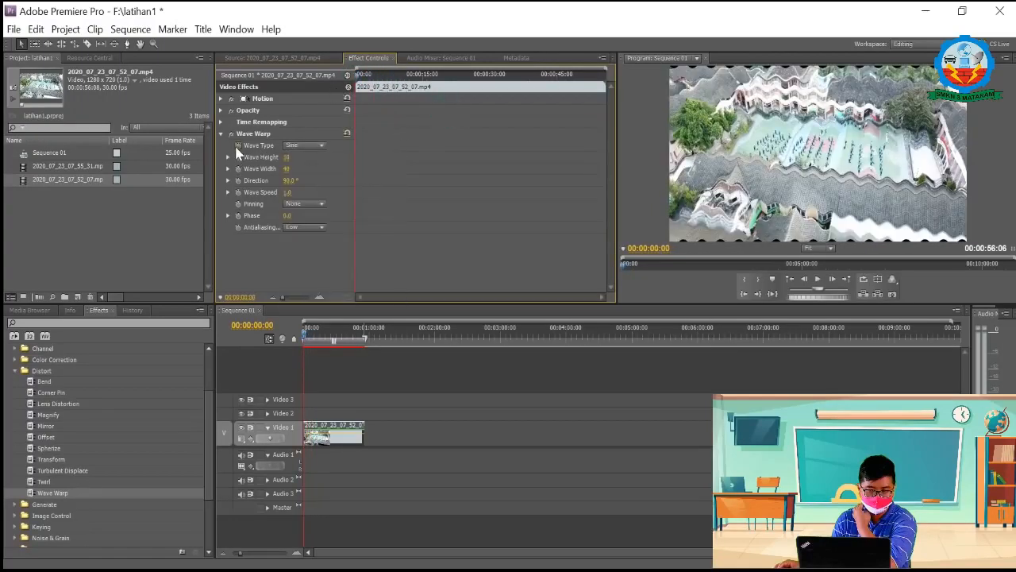
{"action": "left_click", "coordinate": [237, 146]}
Step: Try to set the Wave Type to Circle at the clip's start
{"action": "left_click", "coordinate": [360, 74]}
{"action": "mouse_move", "coordinate": [360, 75]}
{"action": "left_mouse_down"}
{"action": "mouse_move", "coordinate": [369, 77]}
{"action": "mouse_move", "coordinate": [355, 77]}
{"action": "left_mouse_up"}
{"action": "left_click", "coordinate": [307, 145]}
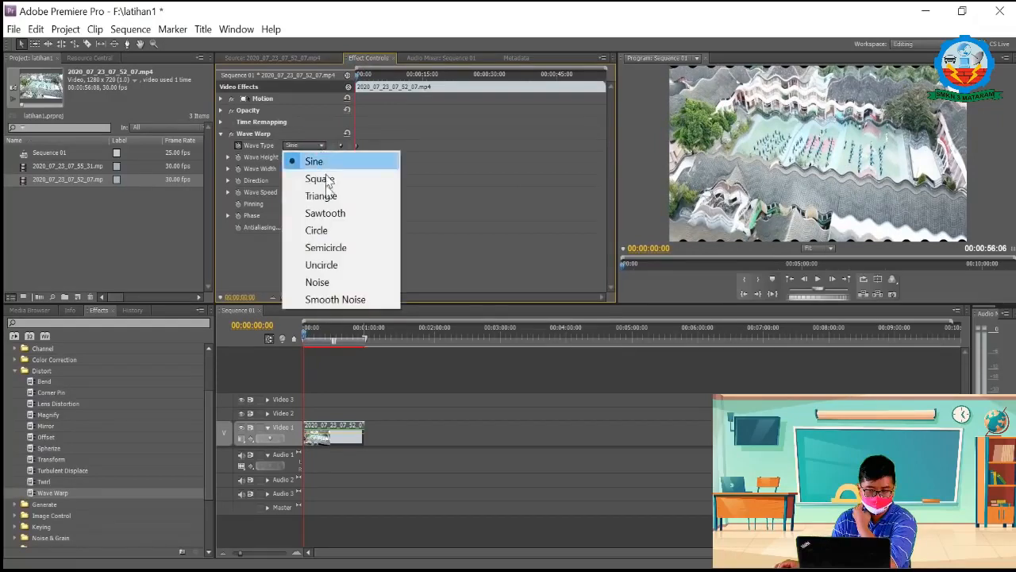
{"action": "left_click", "coordinate": [320, 230]}
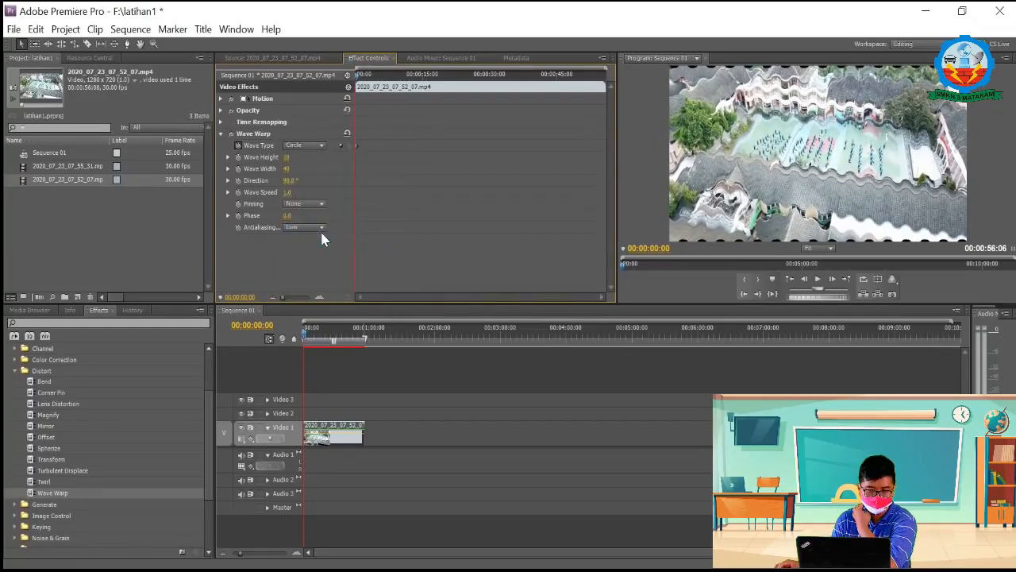
{"action": "left_click", "coordinate": [340, 145]}
{"action": "left_click", "coordinate": [341, 144]}
Step: Add a Wave Type keyframe of Square at 00:00:04:07 and play the clip from its start
{"action": "mouse_move", "coordinate": [373, 75]}
{"action": "left_mouse_down"}
{"action": "mouse_move", "coordinate": [415, 80]}
{"action": "mouse_move", "coordinate": [357, 83]}
{"action": "mouse_move", "coordinate": [375, 86]}
{"action": "left_mouse_up"}
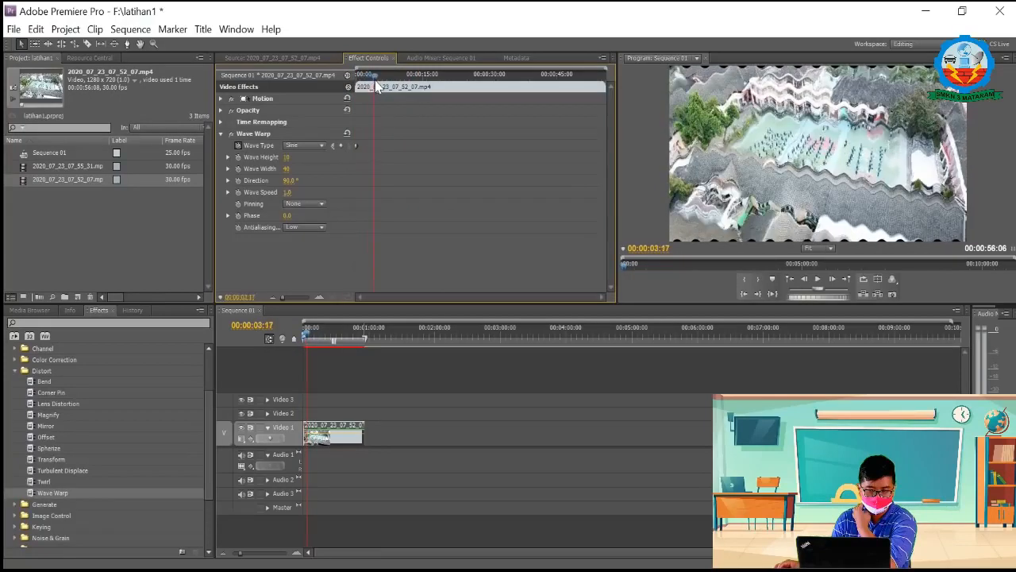
{"action": "left_click", "coordinate": [313, 146]}
{"action": "left_click", "coordinate": [319, 176]}
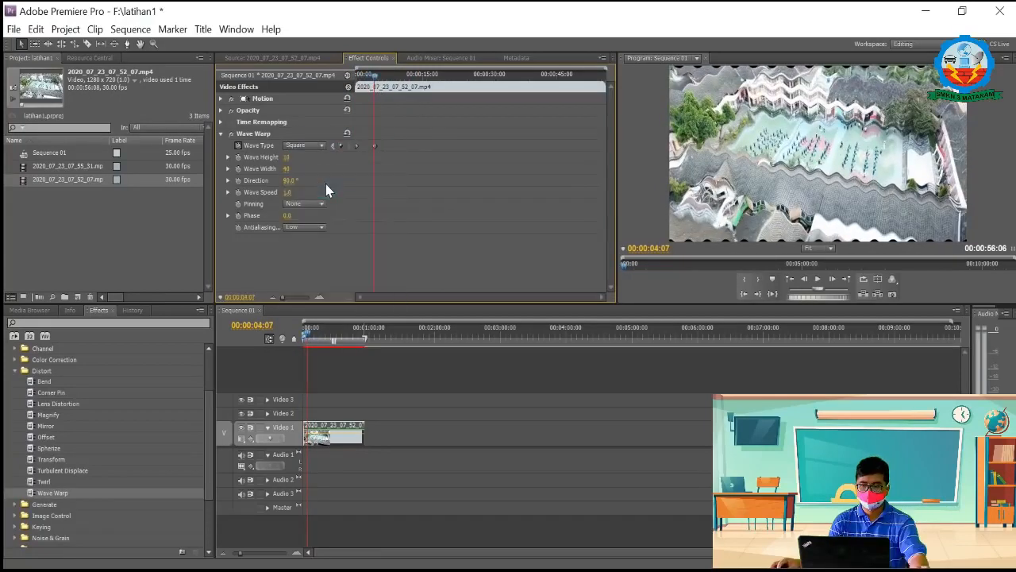
{"action": "left_click_drag", "start_coordinate": [375, 82], "coordinate": [339, 85]}
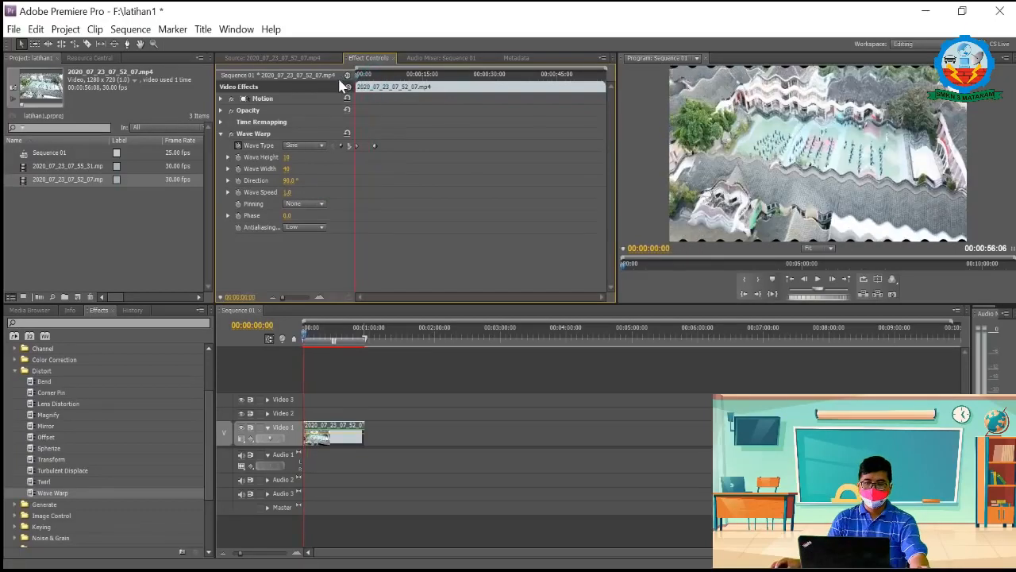
{"action": "key", "text": "space"}
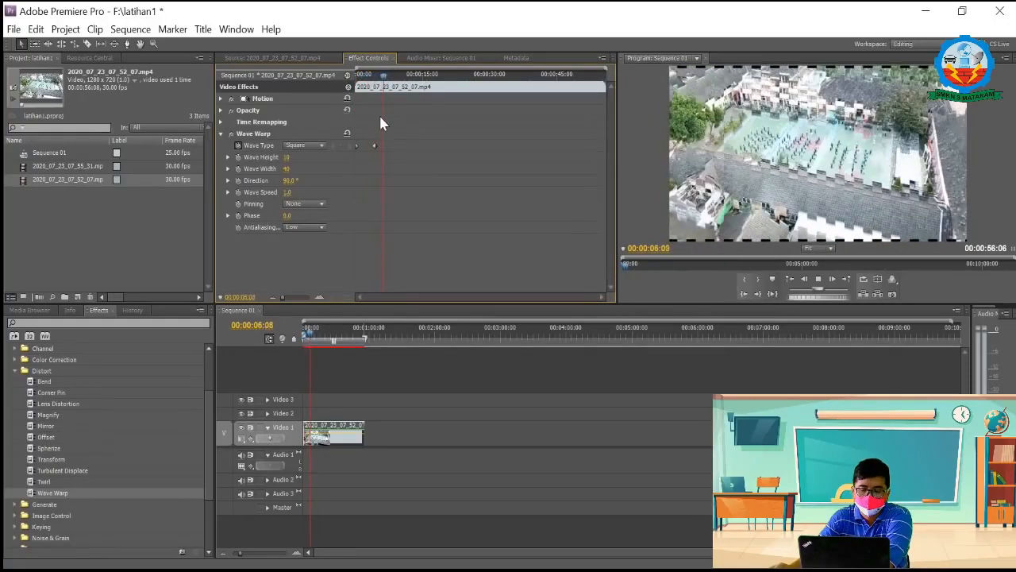
{"action": "key", "text": "space"}
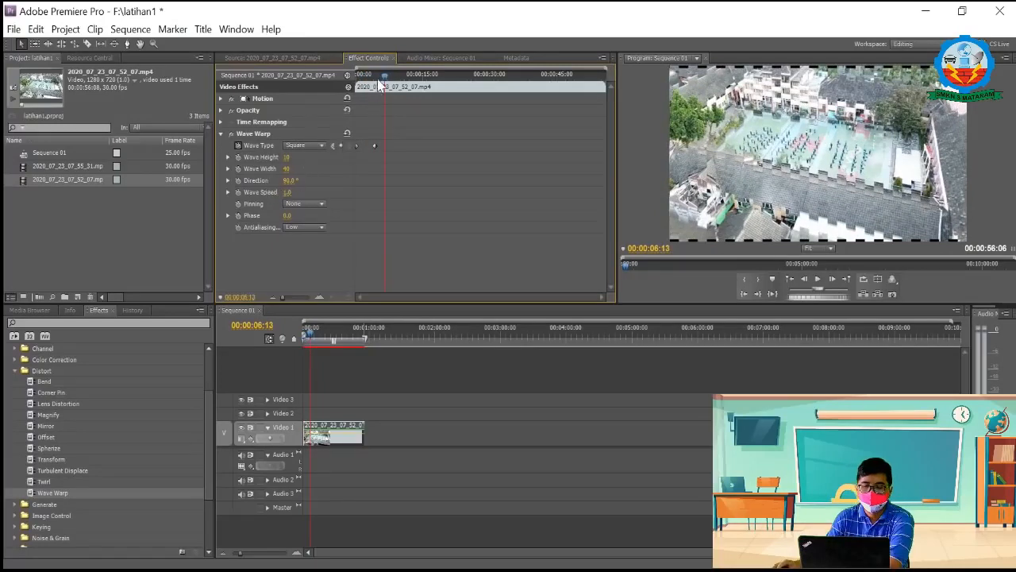
Step: Turn off keyframing for Wave Type, deleting its keyframes, and turn on keyframing for Direction at the clip's start
{"action": "left_click_drag", "start_coordinate": [382, 74], "coordinate": [216, 144]}
{"action": "left_click", "coordinate": [238, 145]}
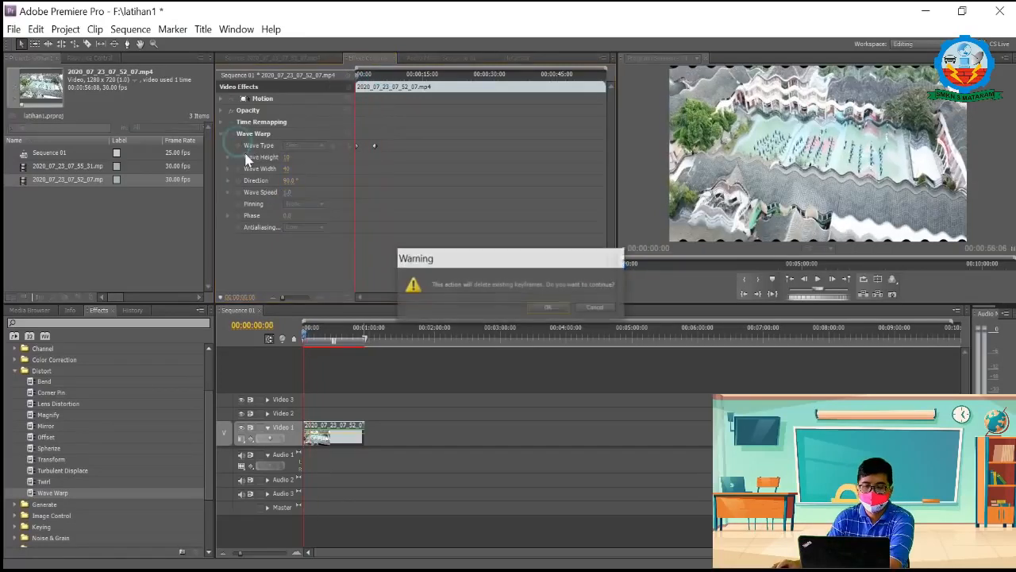
{"action": "left_click", "coordinate": [547, 306]}
{"action": "left_click", "coordinate": [237, 181]}
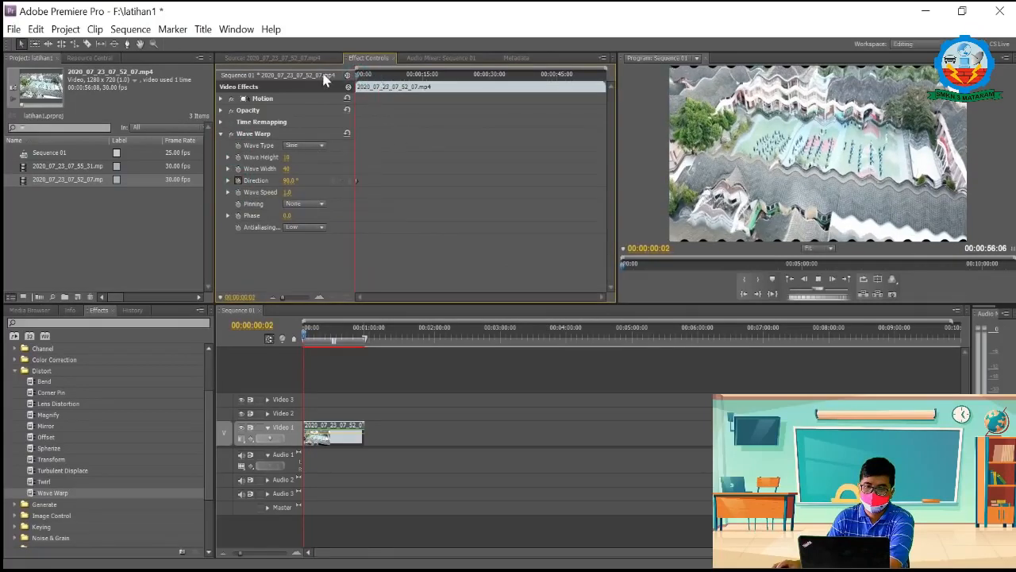
Step: Collapse the Wave Warp settings and clear the effect from the clip
{"action": "left_click", "coordinate": [223, 134]}
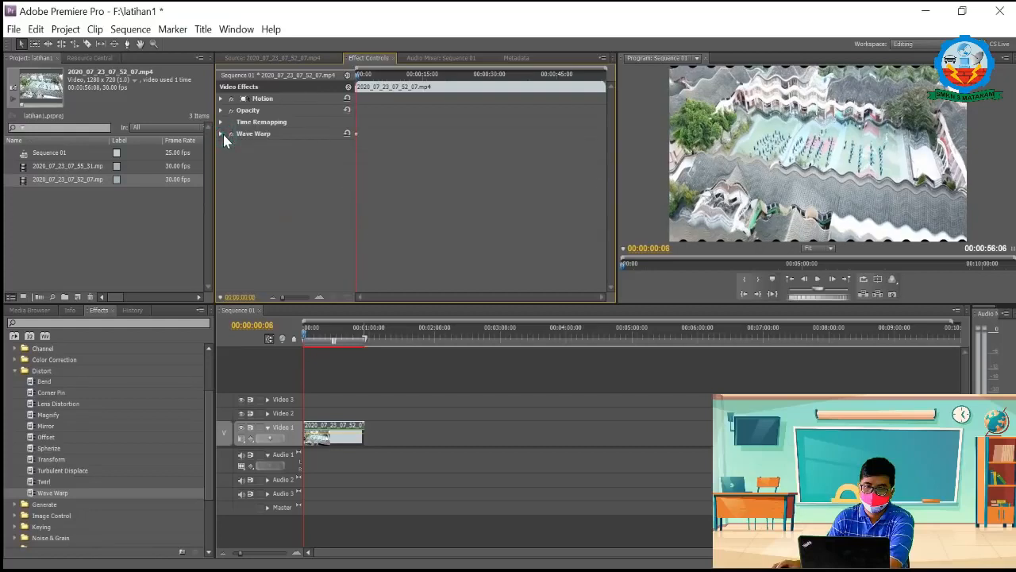
{"action": "right_click", "coordinate": [247, 134]}
{"action": "left_click", "coordinate": [294, 237]}
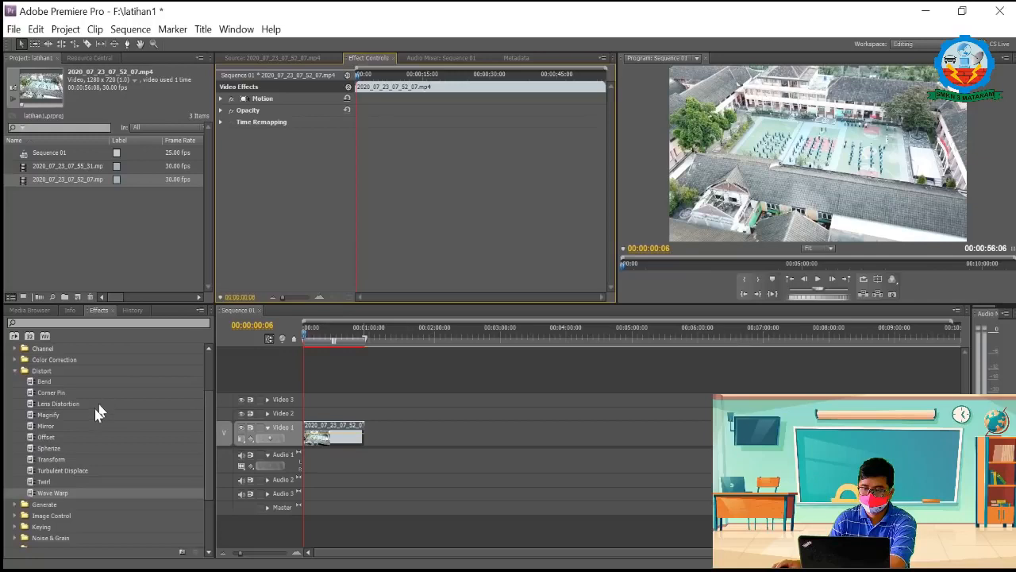
{"action": "left_click_drag", "start_coordinate": [283, 414], "coordinate": [318, 433]}
{"action": "left_click", "coordinate": [220, 133]}
{"action": "left_click", "coordinate": [220, 133]}
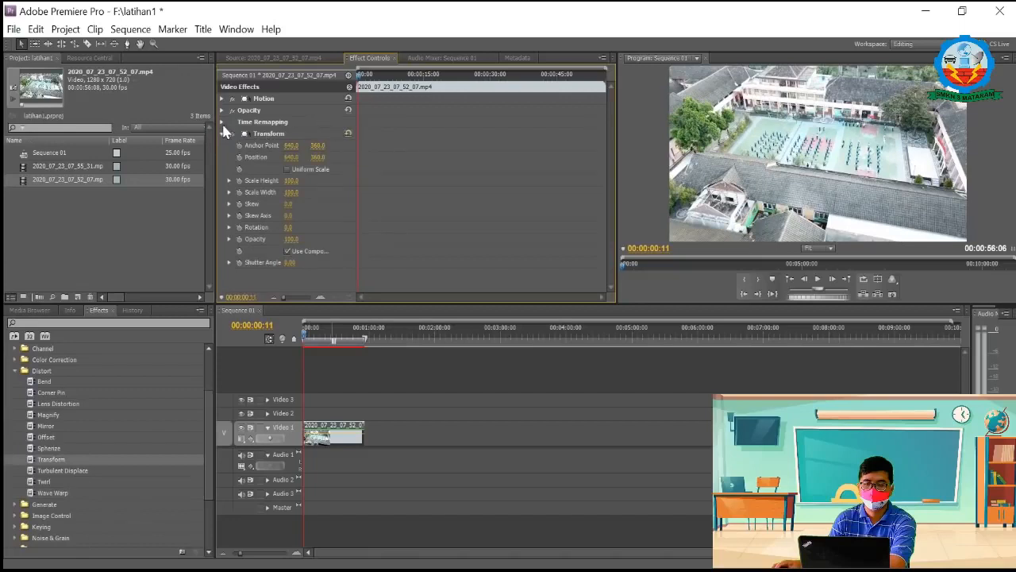
{"action": "left_click", "coordinate": [222, 135]}
{"action": "right_click", "coordinate": [247, 134]}
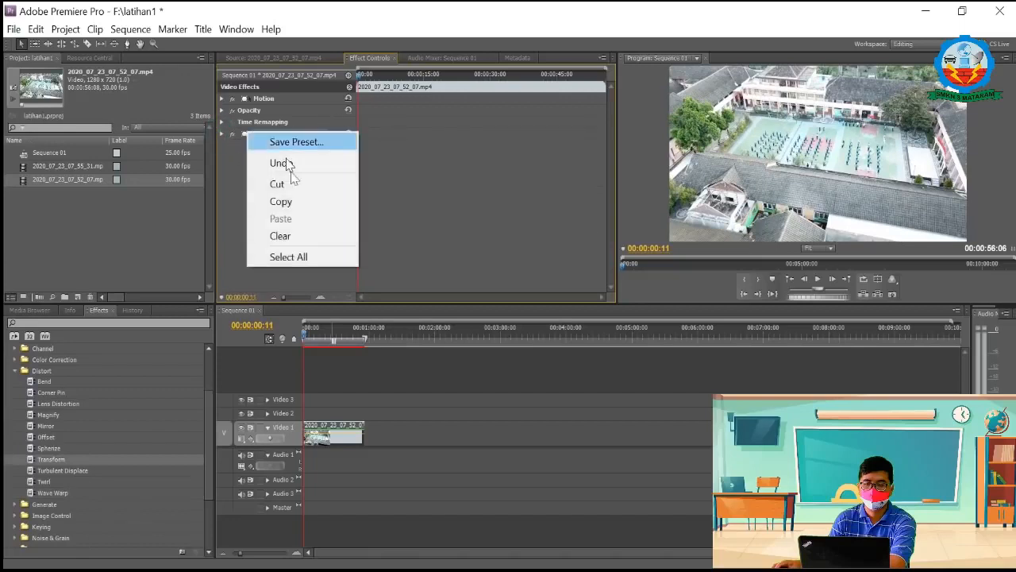
{"action": "left_click", "coordinate": [294, 236]}
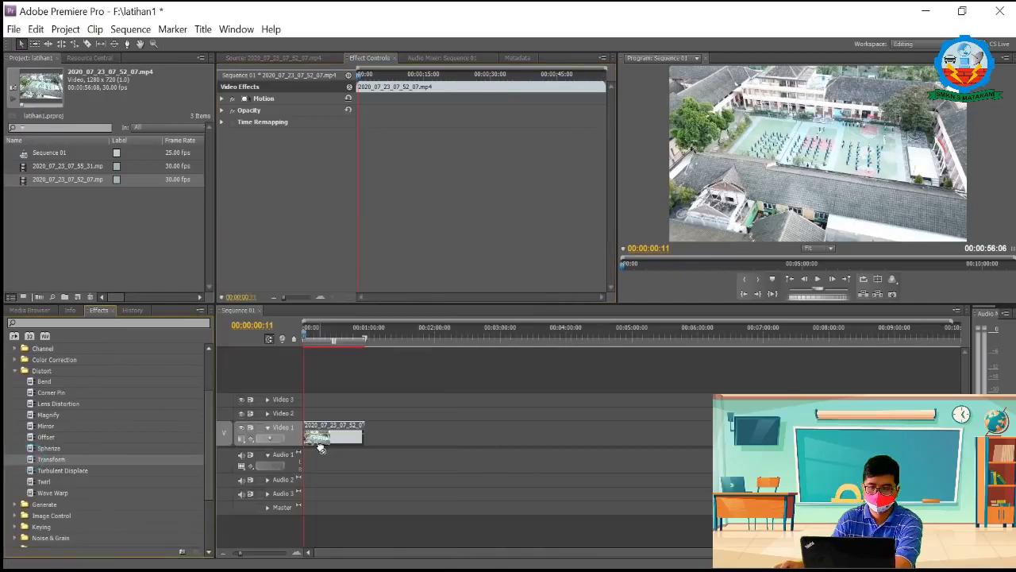
Step: Apply the Transform effect from the Distort category to the clip, show its settings and go to 00:00:00:00
{"action": "left_click_drag", "start_coordinate": [23, 460], "coordinate": [266, 134]}
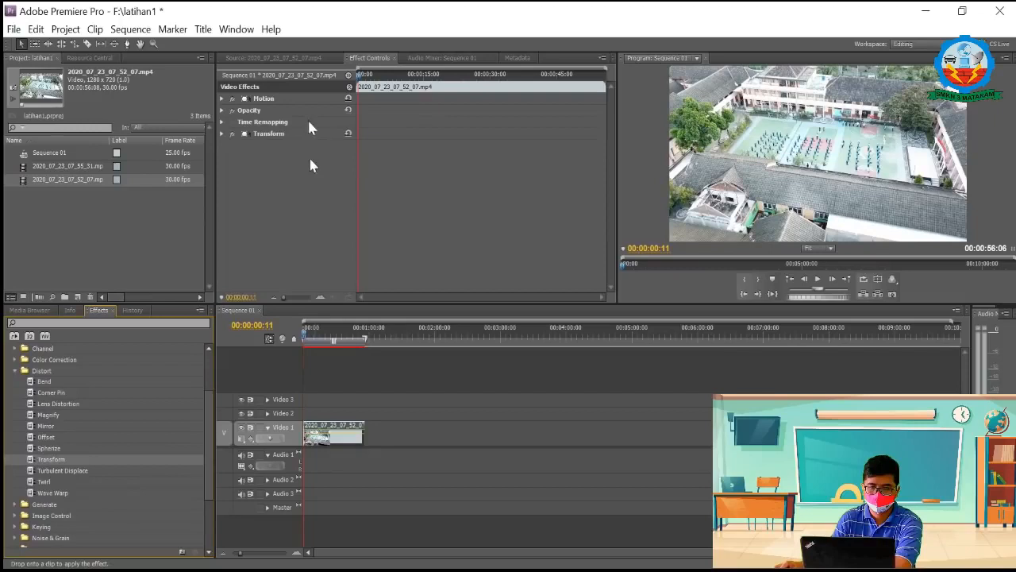
{"action": "left_click", "coordinate": [226, 135]}
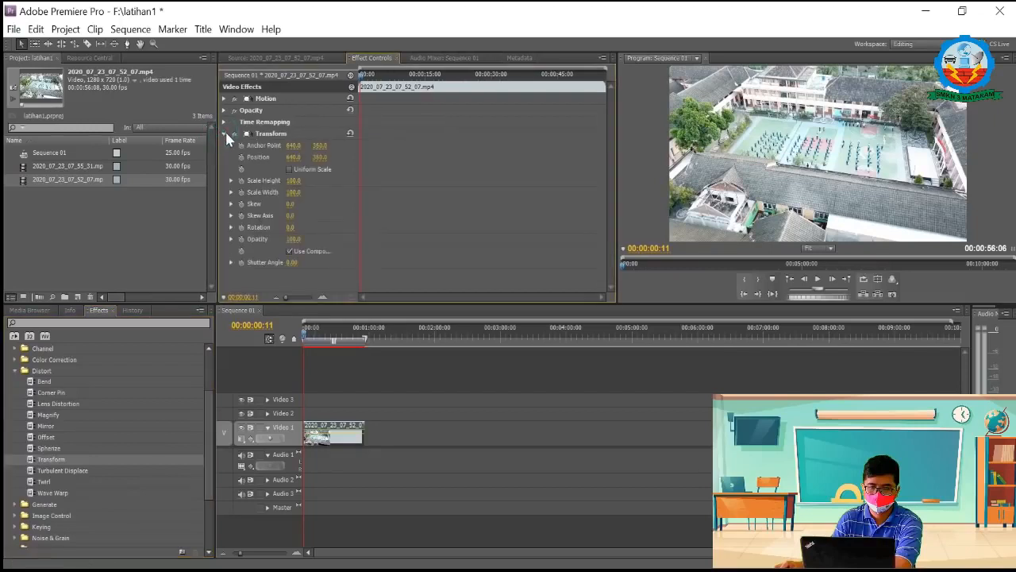
{"action": "left_click_drag", "start_coordinate": [361, 73], "coordinate": [351, 74]}
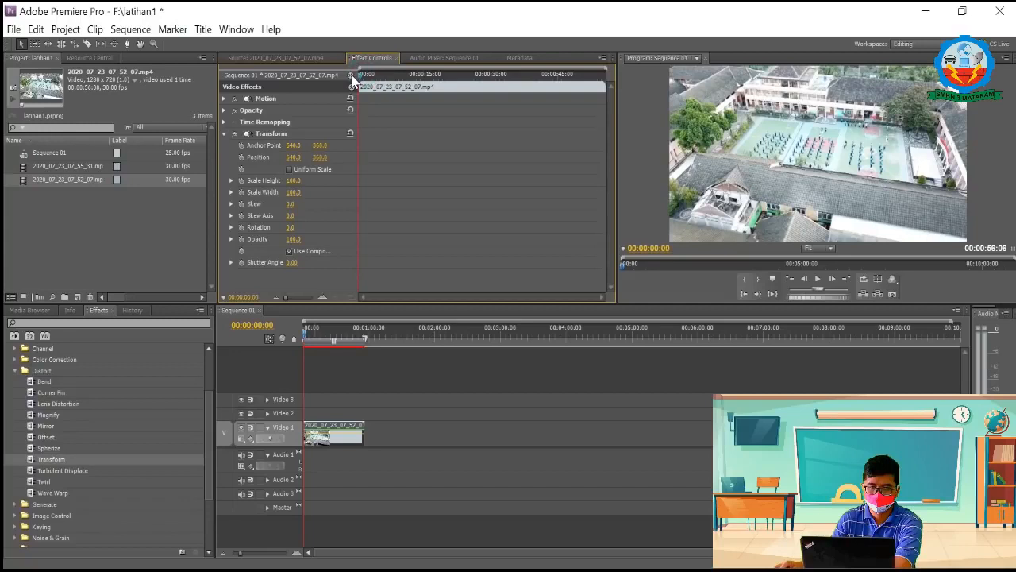
Step: Turn on keyframing for Transform's Scale Height at the clip's start and add a keyframe of 50 at 00:00:03:03
{"action": "left_click", "coordinate": [242, 181]}
{"action": "left_click_drag", "start_coordinate": [360, 75], "coordinate": [373, 77]}
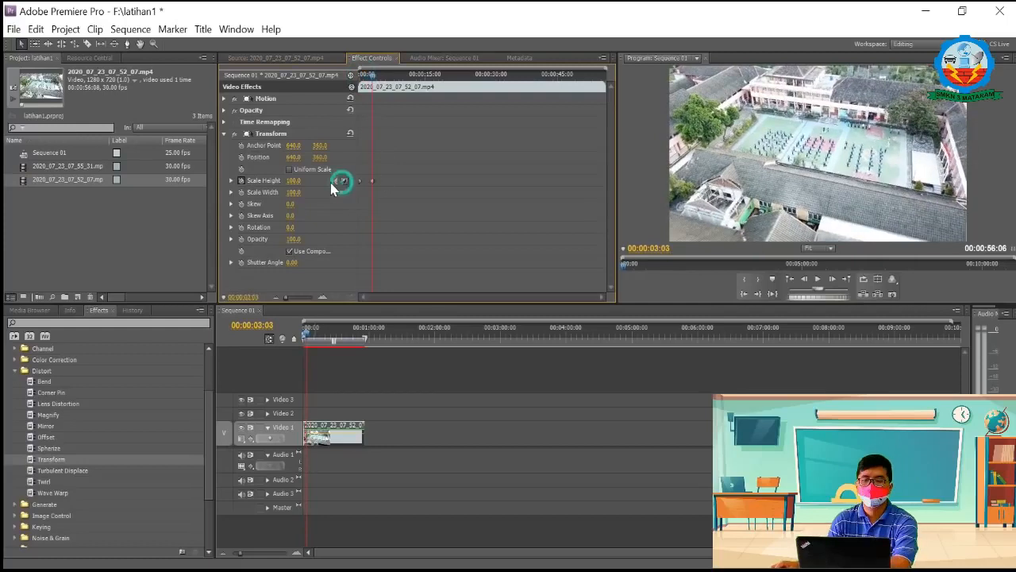
{"action": "left_click", "coordinate": [294, 181]}
{"action": "type", "text": "50"}
{"action": "key", "text": "Return"}
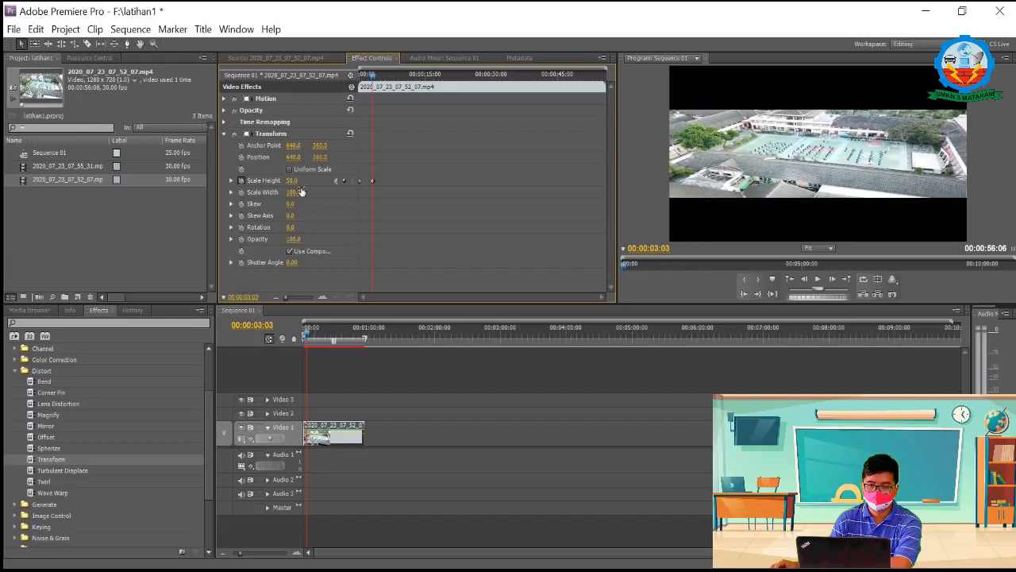
Step: Add a Scale Height keyframe at 00:00:06:18 and set it to 0
{"action": "left_click_drag", "start_coordinate": [373, 80], "coordinate": [388, 79]}
{"action": "left_click", "coordinate": [343, 181]}
{"action": "left_click", "coordinate": [293, 180]}
{"action": "type", "text": "0"}
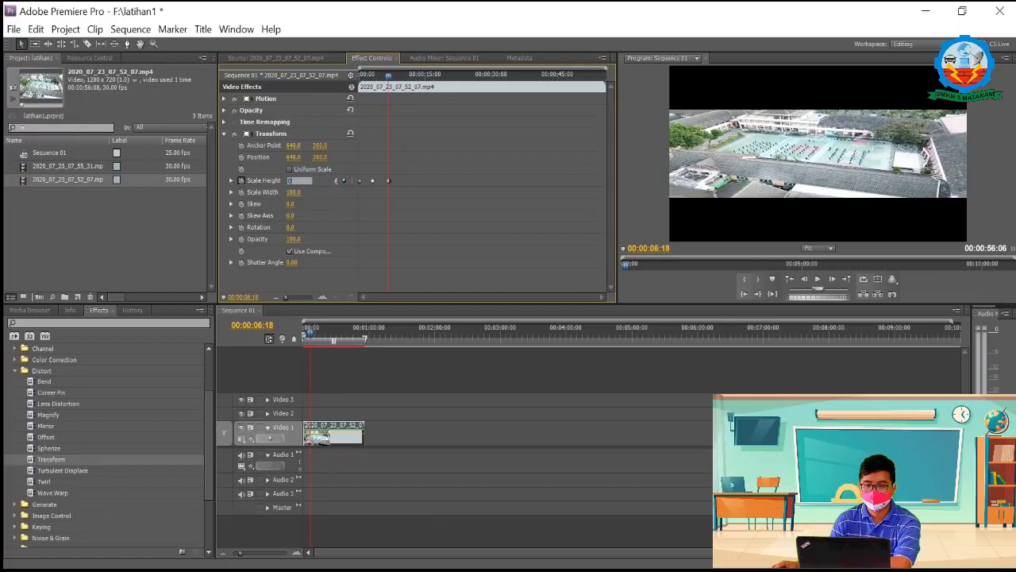
{"action": "key", "text": "Return"}
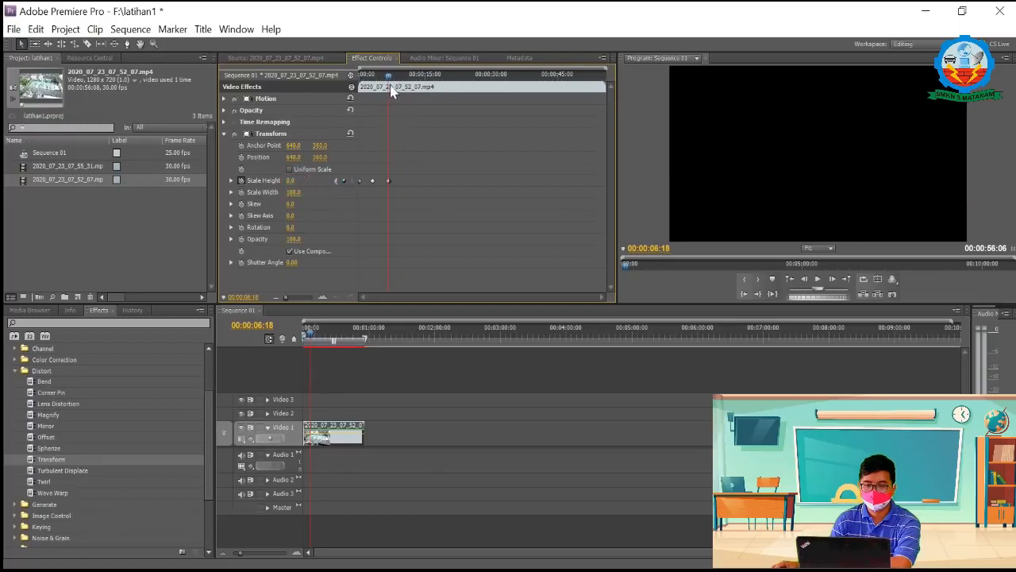
Step: Preview the Scale Height animation from the clip's start and turn off its keyframing, deleting the existing keyframes
{"action": "left_click_drag", "start_coordinate": [390, 79], "coordinate": [356, 92]}
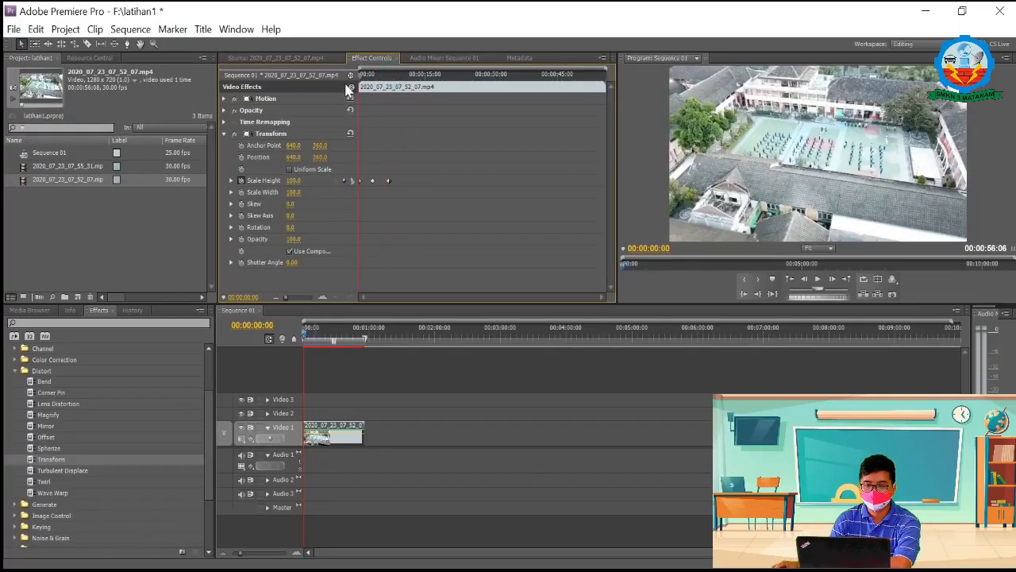
{"action": "key", "text": "space"}
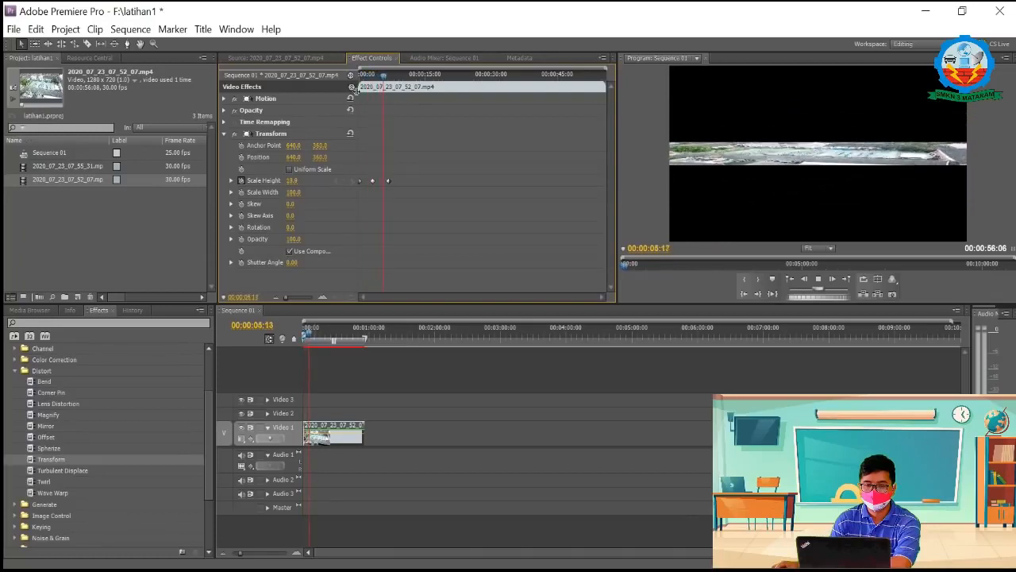
{"action": "left_click", "coordinate": [241, 181]}
{"action": "left_click", "coordinate": [549, 308]}
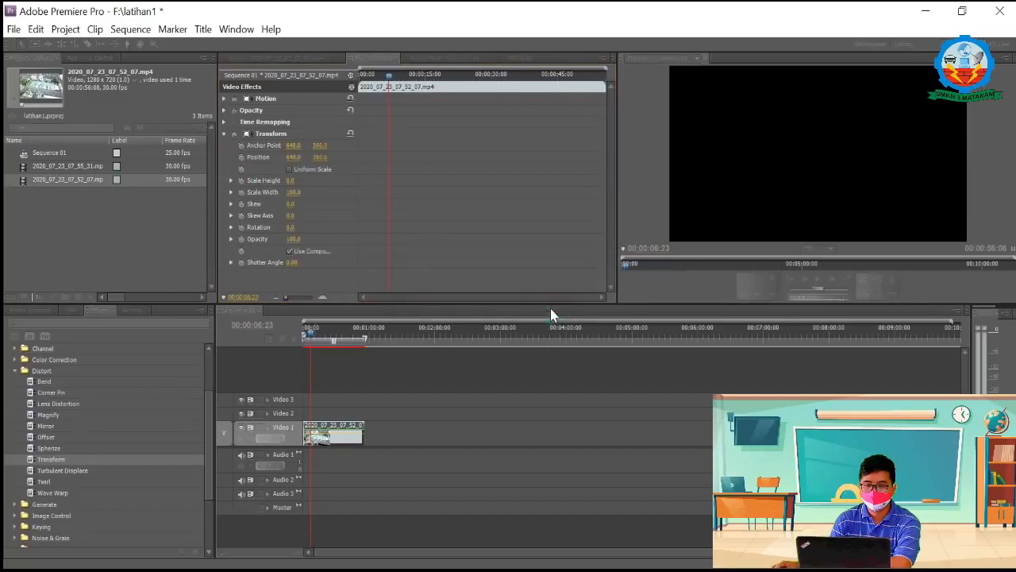
Step: Return to the timeline clip's effect settings and go to 00:00:00:00 with Transform's Scale Height at 100
{"action": "double_click", "coordinate": [316, 435]}
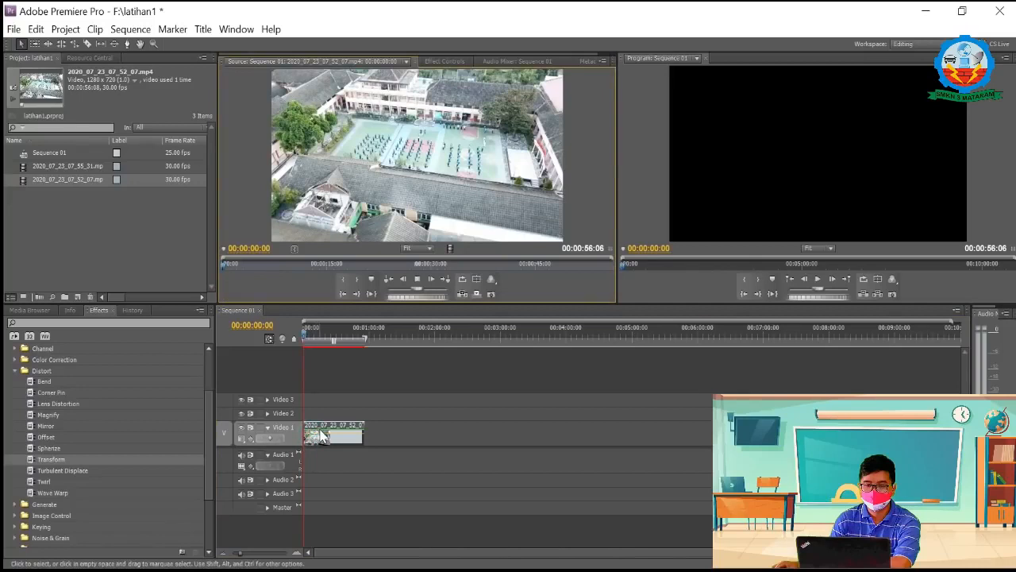
{"action": "left_click", "coordinate": [312, 331]}
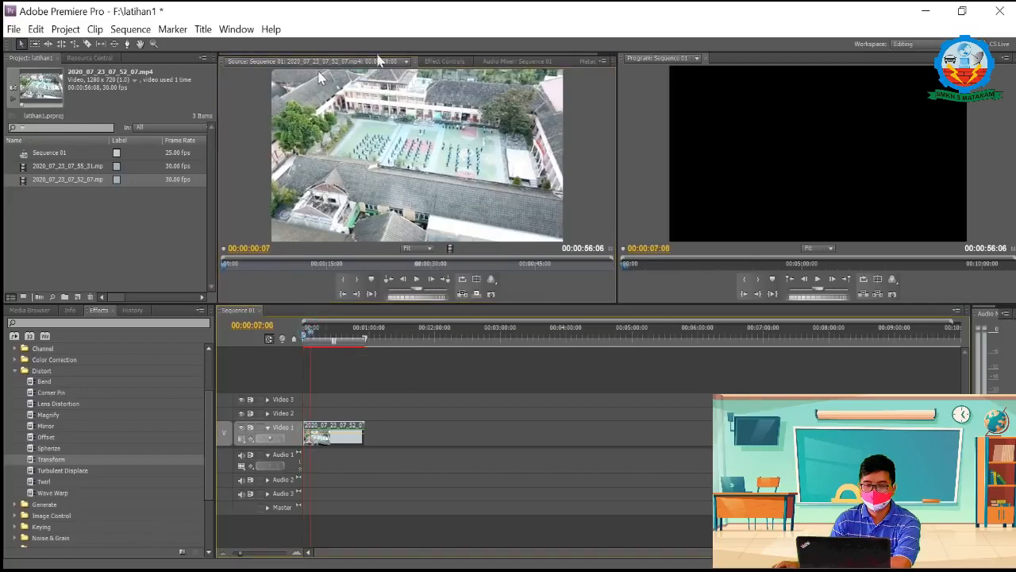
{"action": "left_click", "coordinate": [435, 62]}
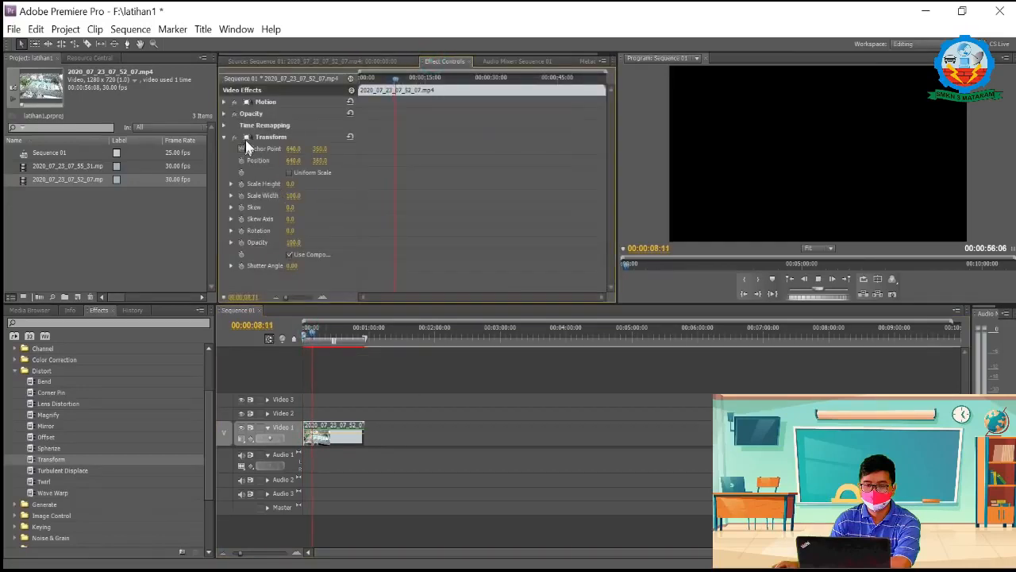
{"action": "left_click", "coordinate": [401, 77]}
{"action": "left_click_drag", "start_coordinate": [361, 82], "coordinate": [298, 95]}
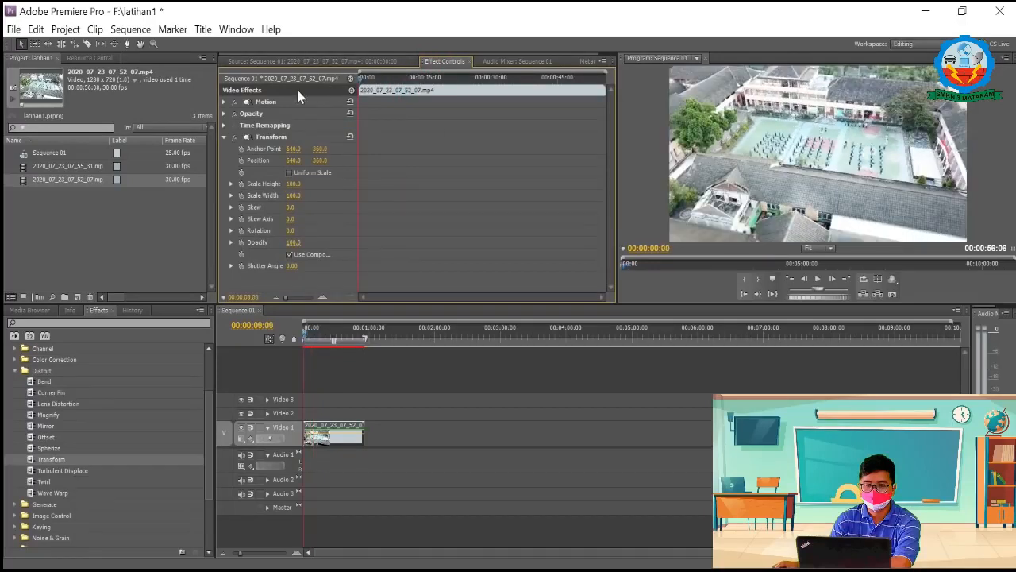
Step: Turn on keyframing for Transform's Scale Width at the clip's start and add a keyframe of 50 at 00:00:03:12
{"action": "left_click", "coordinate": [242, 196]}
{"action": "left_click_drag", "start_coordinate": [363, 79], "coordinate": [373, 79]}
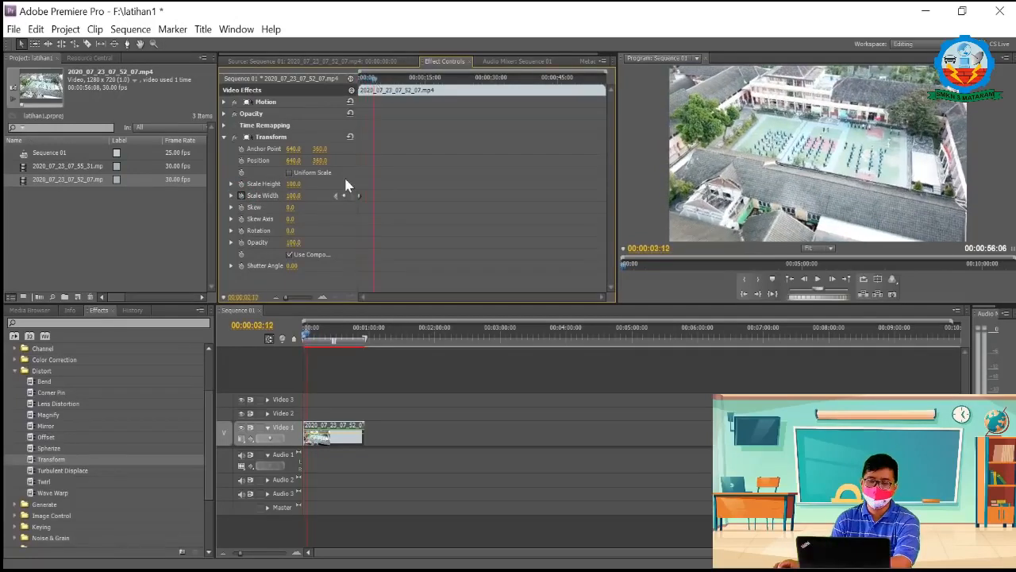
{"action": "left_click", "coordinate": [343, 196]}
{"action": "left_click", "coordinate": [296, 195]}
{"action": "type", "text": "6"}
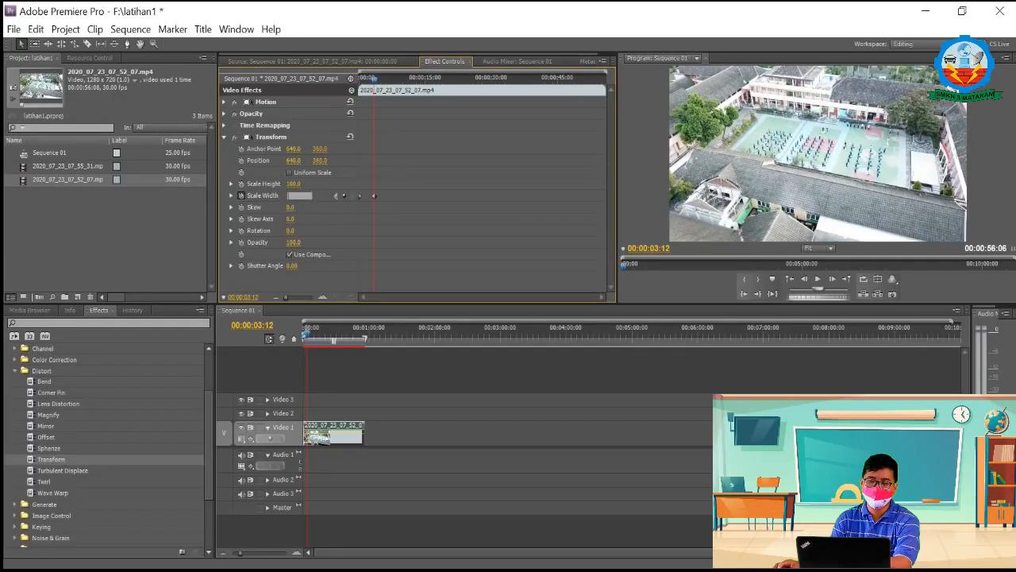
{"action": "type", "text": "50"}
{"action": "key", "text": "Return"}
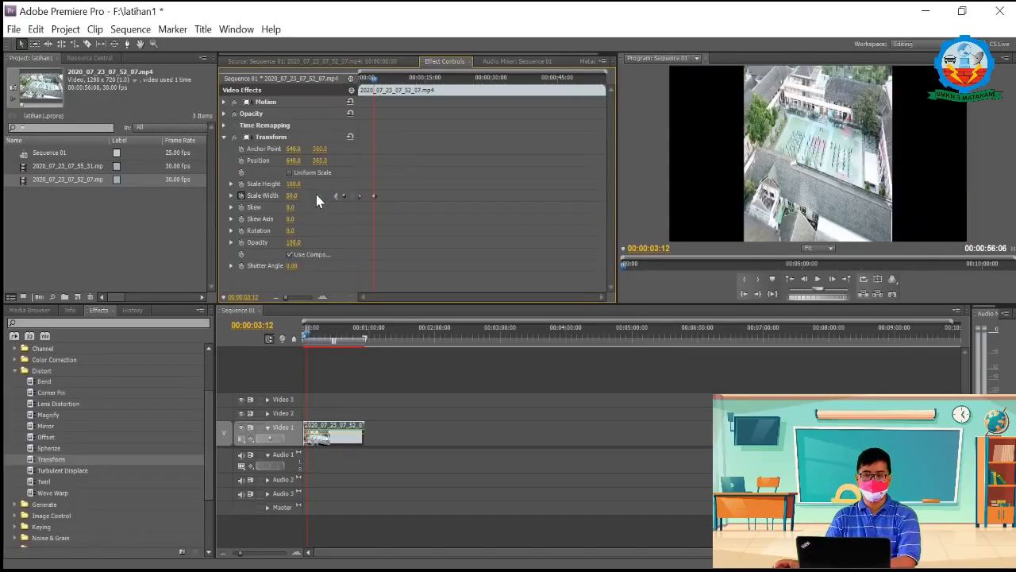
Step: Turn on keyframing for Scale Height at 00:00:03:12 and set it to 50
{"action": "left_click", "coordinate": [241, 184]}
{"action": "left_click", "coordinate": [294, 183]}
{"action": "type", "text": "50"}
{"action": "key", "text": "Return"}
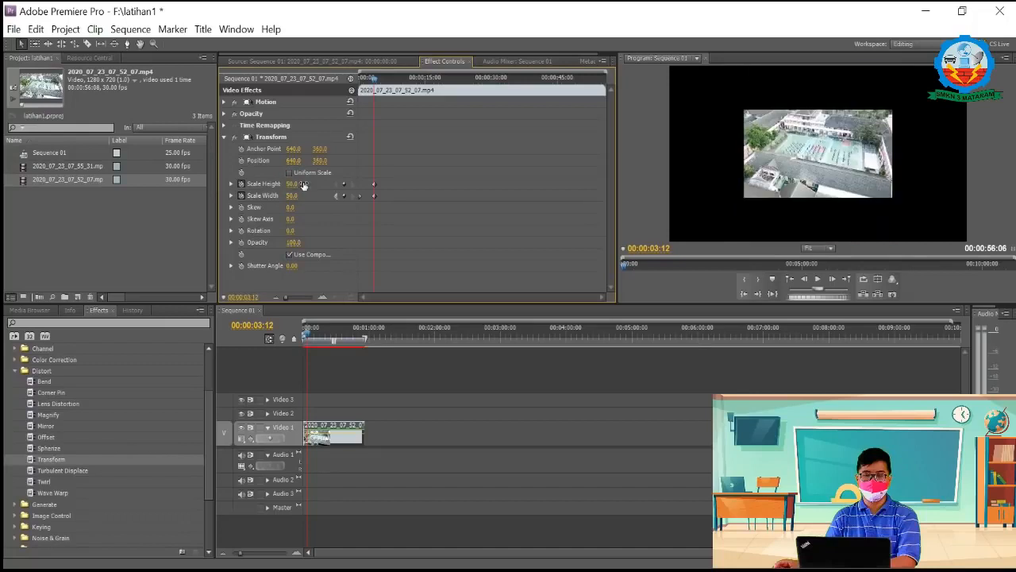
Step: Set both Scale Height and Scale Width to 0 at 00:00:06:21
{"action": "left_click_drag", "start_coordinate": [374, 78], "coordinate": [389, 85]}
{"action": "left_click", "coordinate": [292, 184]}
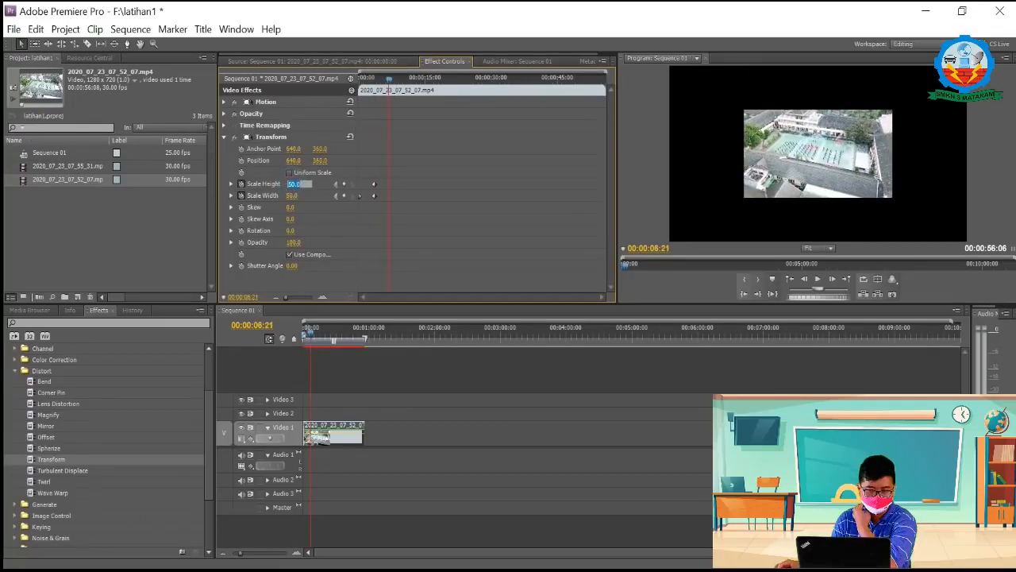
{"action": "type", "text": "0"}
{"action": "left_click", "coordinate": [294, 195]}
{"action": "type", "text": "0"}
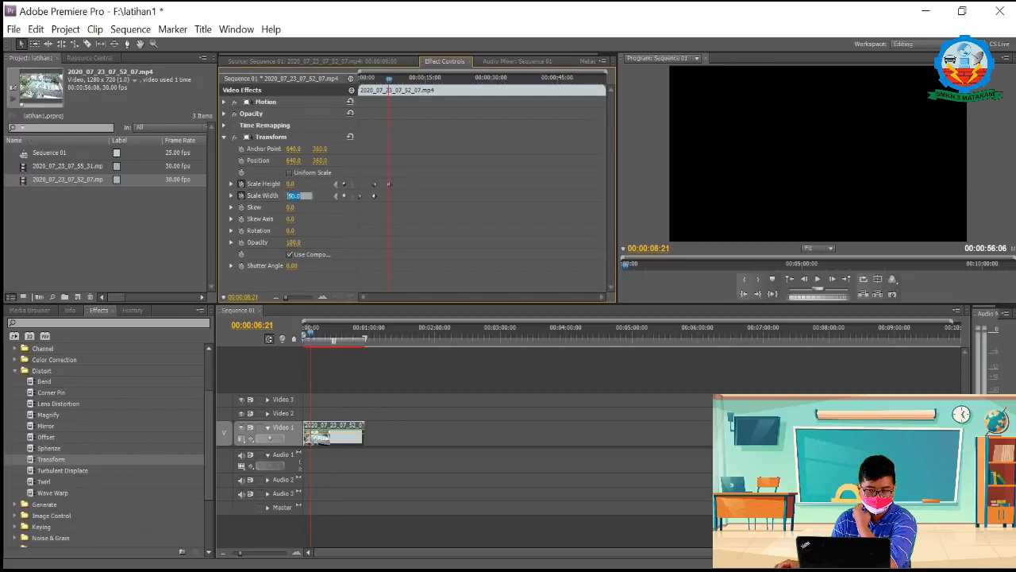
{"action": "left_click", "coordinate": [406, 209]}
Step: Add a Scale Height keyframe of 100 at the clip's start and play back the shrinking animation
{"action": "left_click_drag", "start_coordinate": [389, 78], "coordinate": [350, 88]}
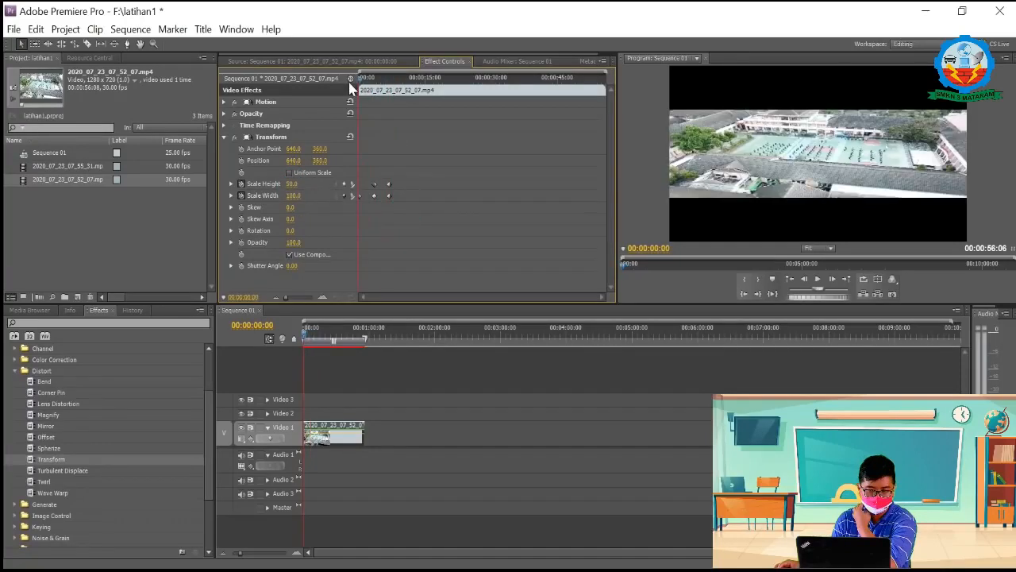
{"action": "left_click", "coordinate": [345, 188]}
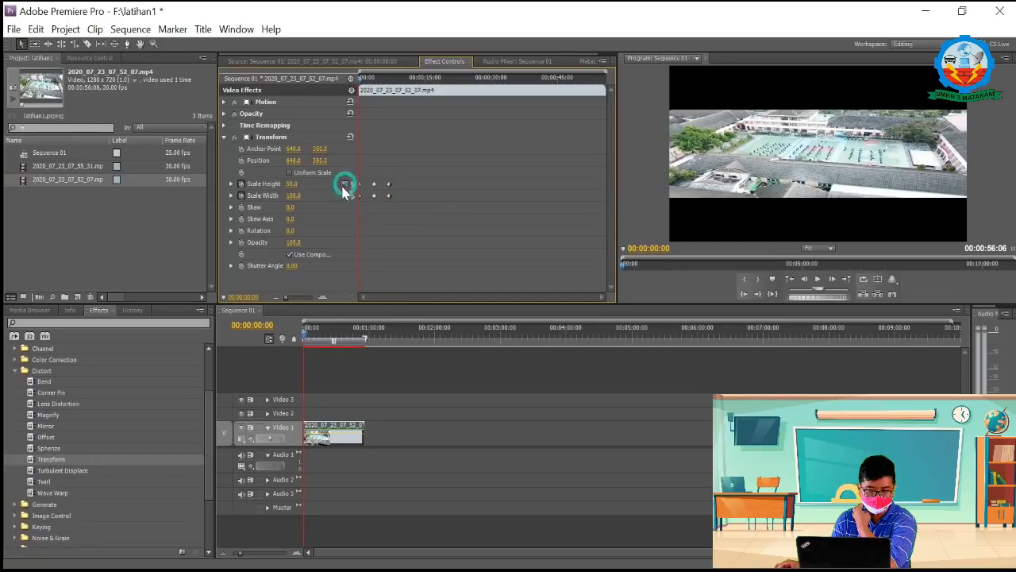
{"action": "left_click", "coordinate": [294, 183]}
{"action": "type", "text": "1"}
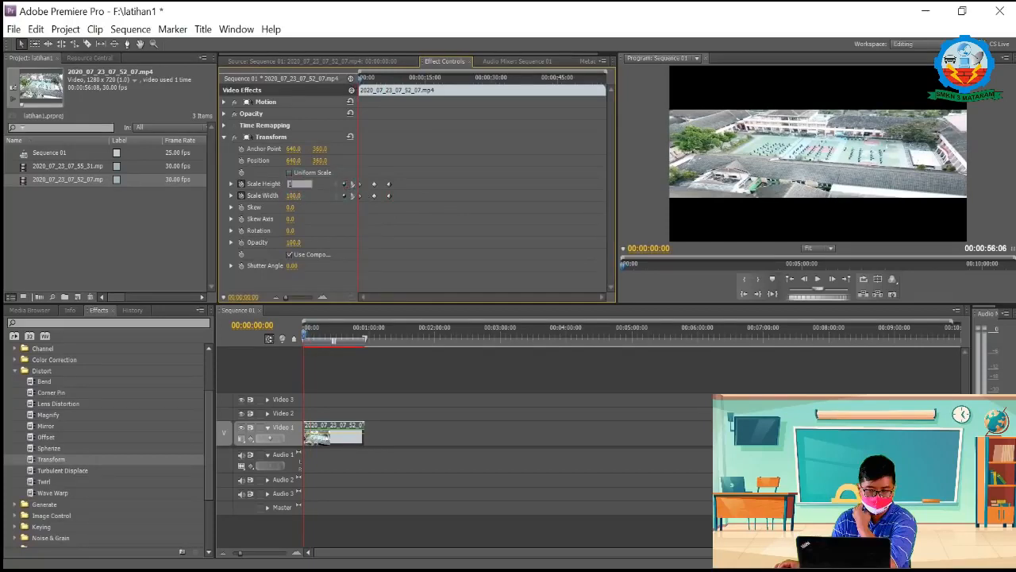
{"action": "key", "text": "Return"}
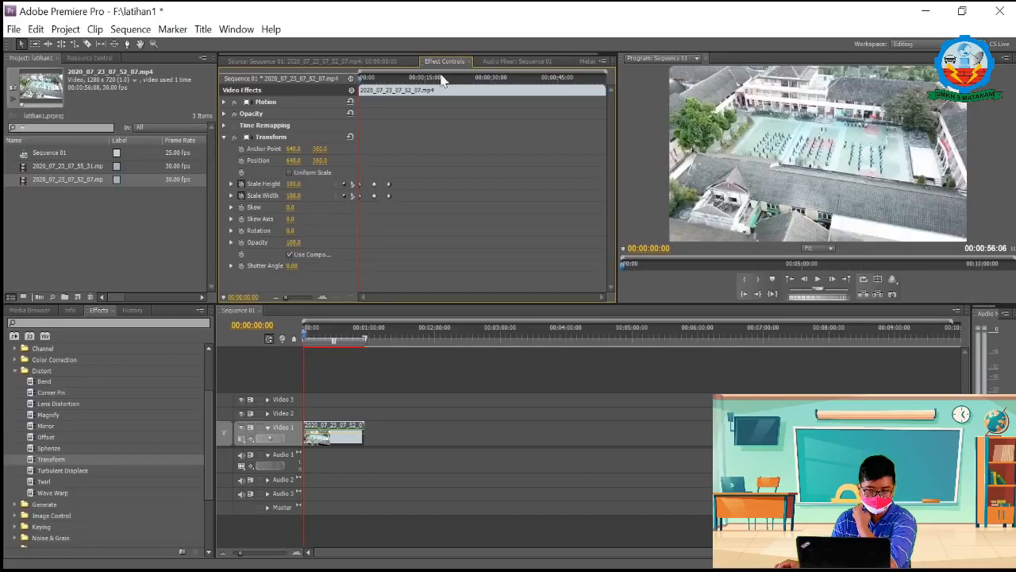
{"action": "key", "text": "space"}
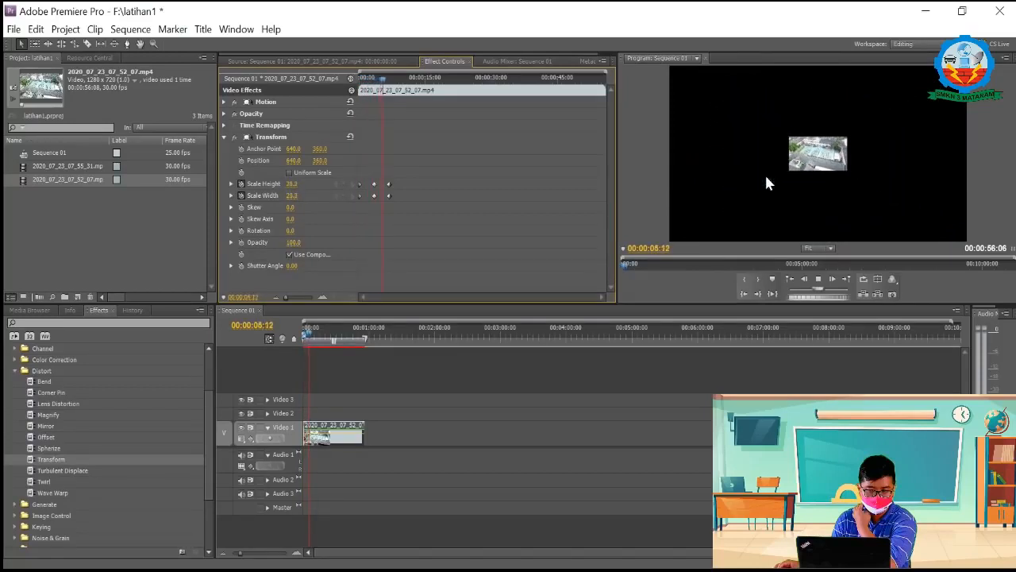
{"action": "key", "text": "space"}
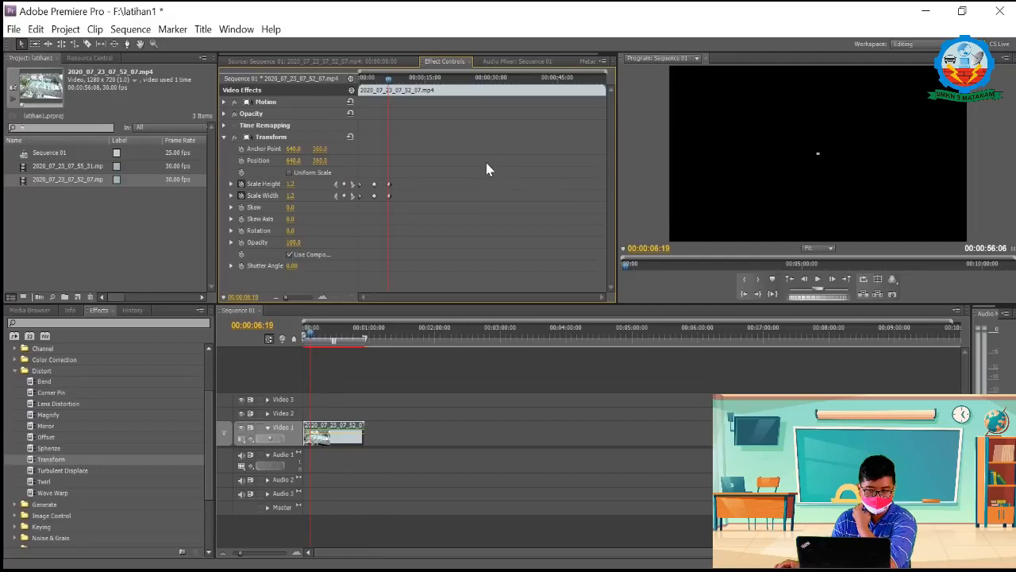
Step: Delete the clip from the Video 1 track
{"action": "right_click", "coordinate": [322, 433]}
{"action": "left_click", "coordinate": [317, 430]}
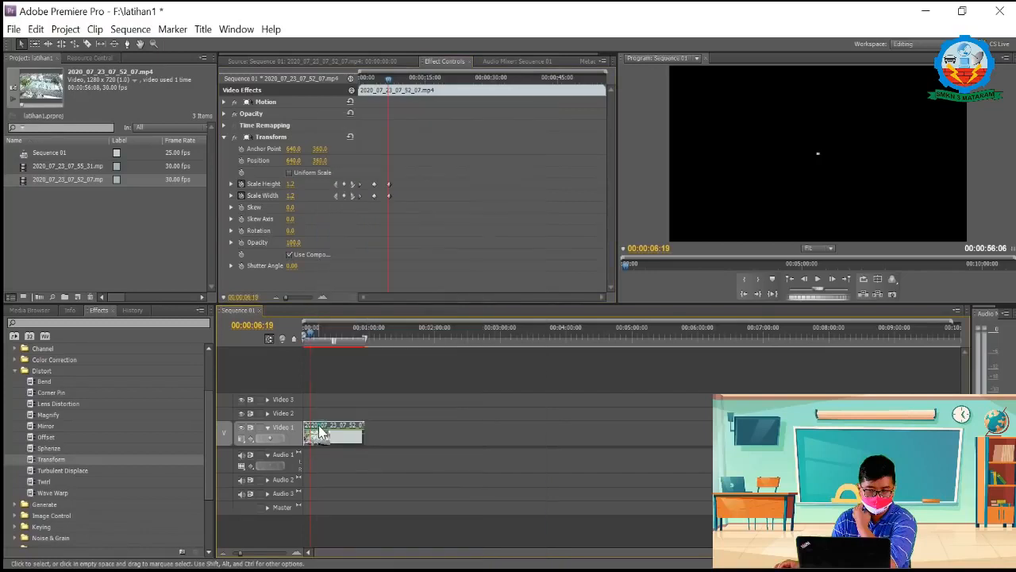
{"action": "key", "text": "Delete"}
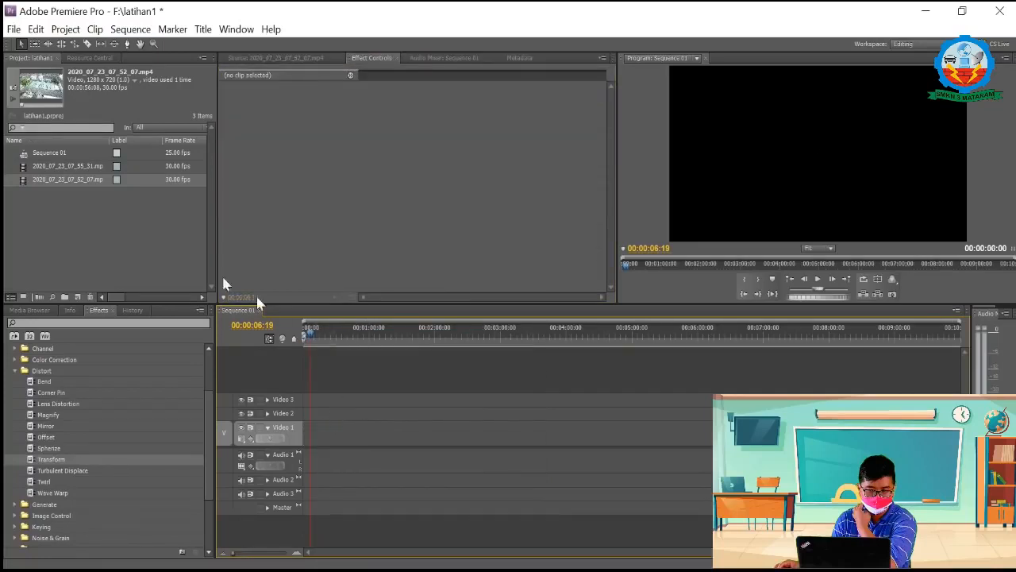
Step: Collapse Distort and expand the Generate effects, and place 2020_07_23_07_52_07.mp4 at the start of the Video 1 track
{"action": "left_click", "coordinate": [15, 371]}
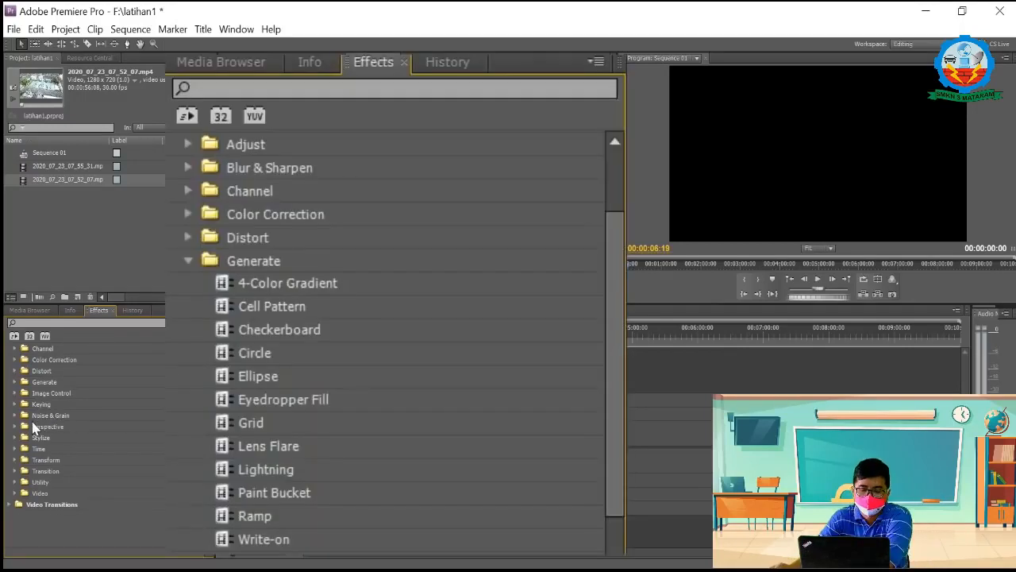
{"action": "left_click", "coordinate": [16, 382]}
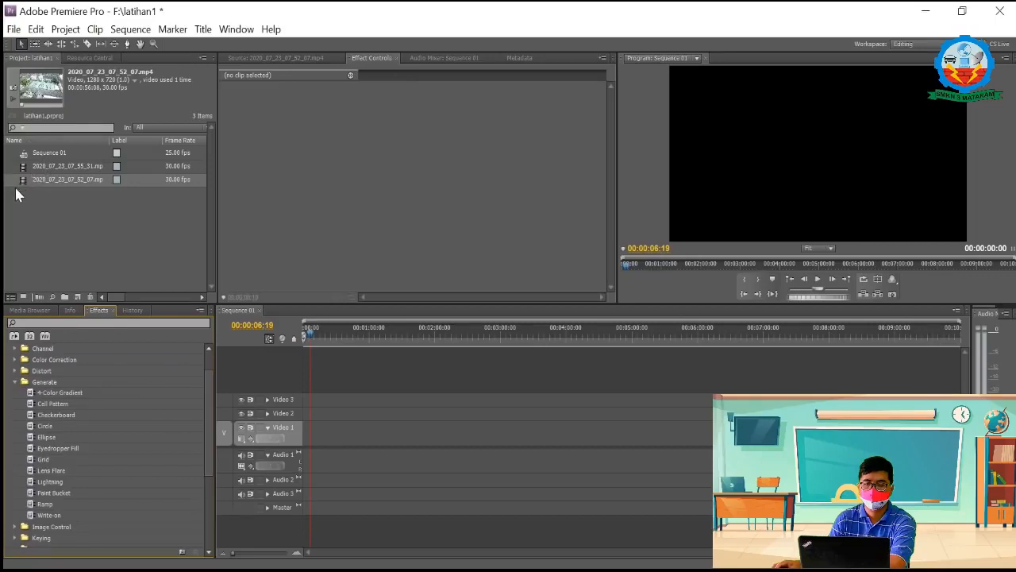
{"action": "left_click_drag", "start_coordinate": [27, 182], "coordinate": [304, 449]}
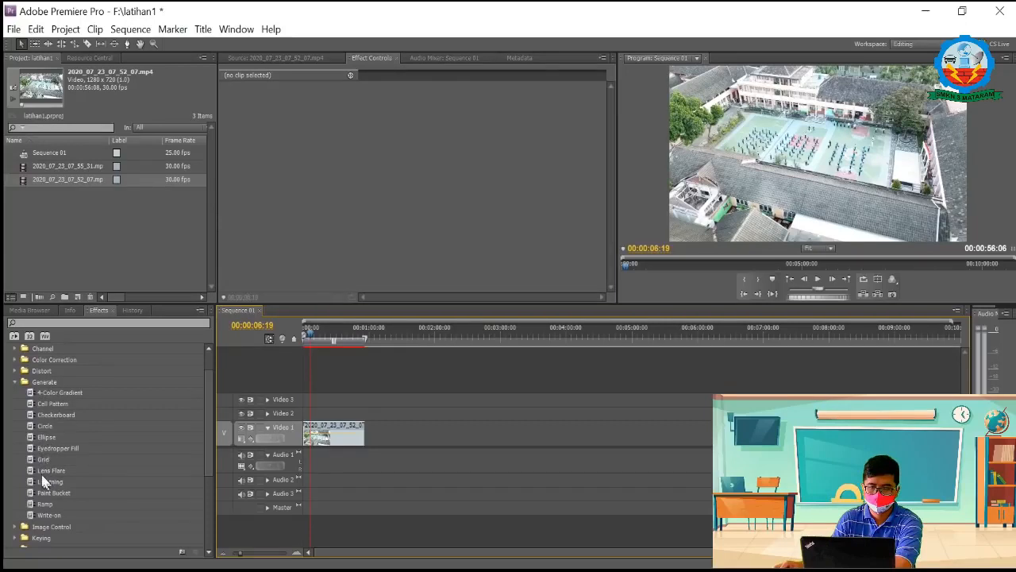
Step: Apply the Lens Flare effect from Generate to the clip, show its settings and go to 00:00:00:00
{"action": "left_click_drag", "start_coordinate": [46, 470], "coordinate": [324, 432]}
{"action": "left_click", "coordinate": [225, 133]}
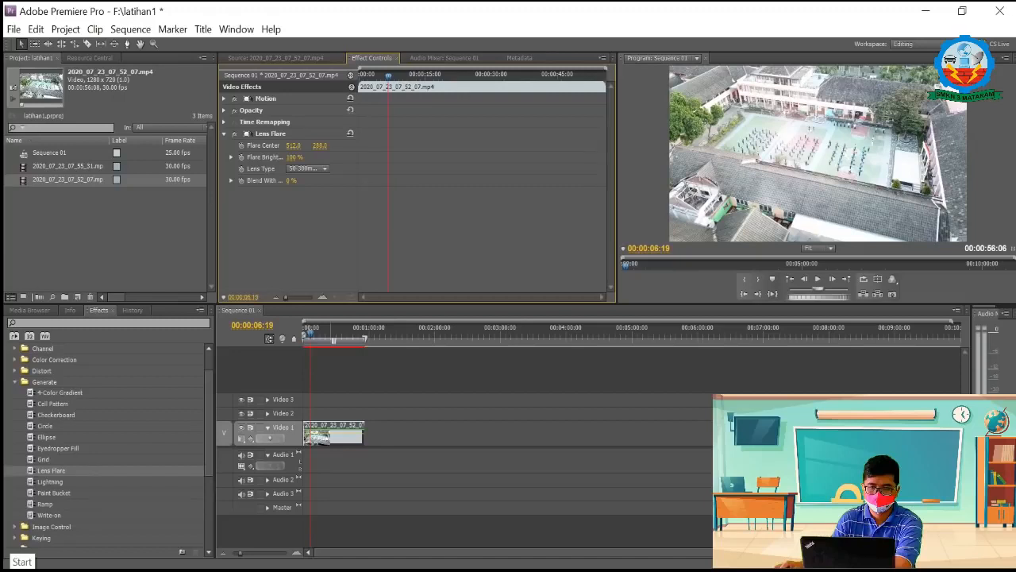
{"action": "left_click_drag", "start_coordinate": [388, 75], "coordinate": [340, 82]}
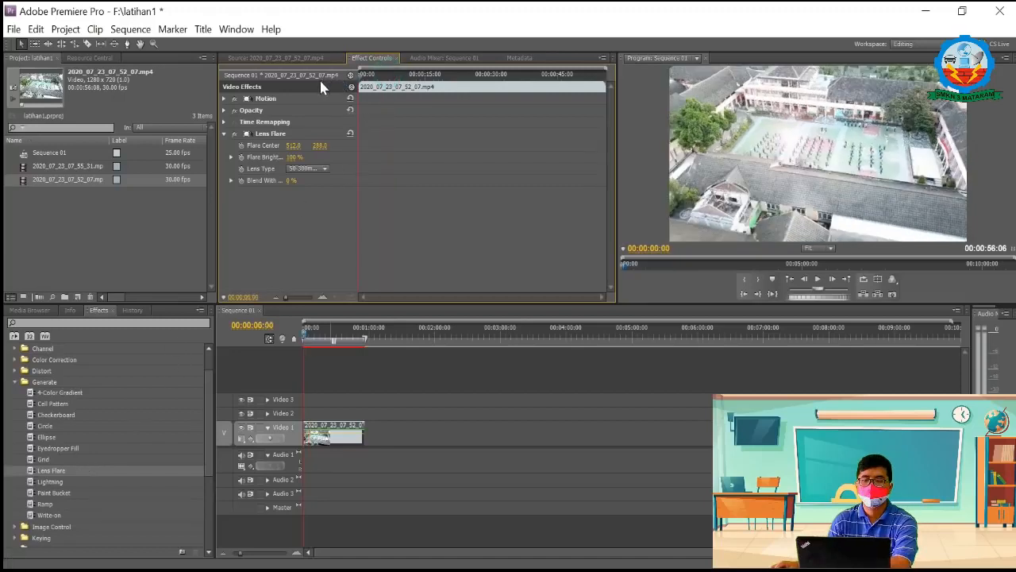
Step: Turn on keyframing for Flare Center at the clip's start and add a keyframe of 250, 150 at 00:00:03:06
{"action": "left_click", "coordinate": [241, 145]}
{"action": "left_click_drag", "start_coordinate": [360, 75], "coordinate": [373, 76]}
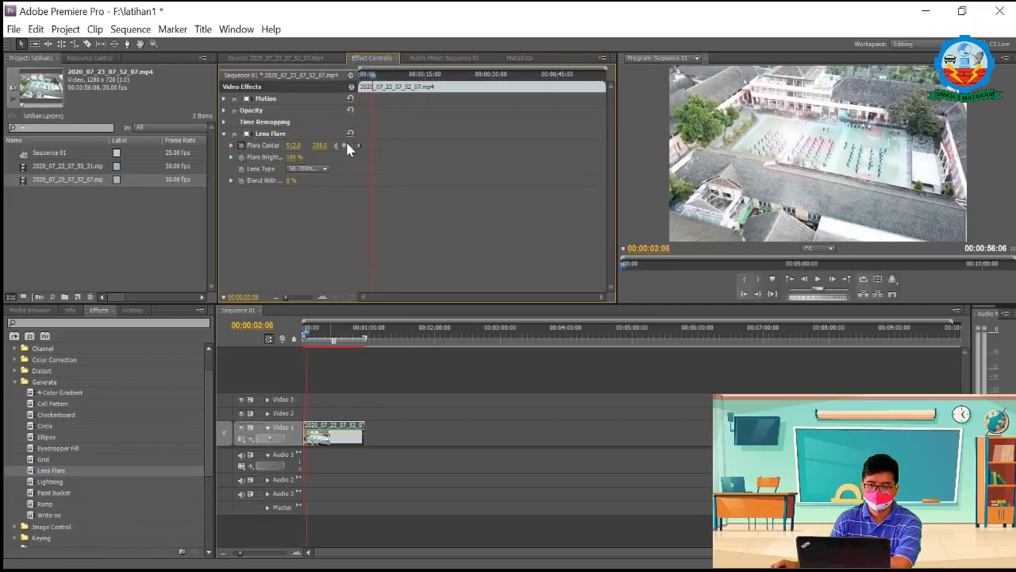
{"action": "left_click", "coordinate": [305, 145]}
{"action": "type", "text": "25"}
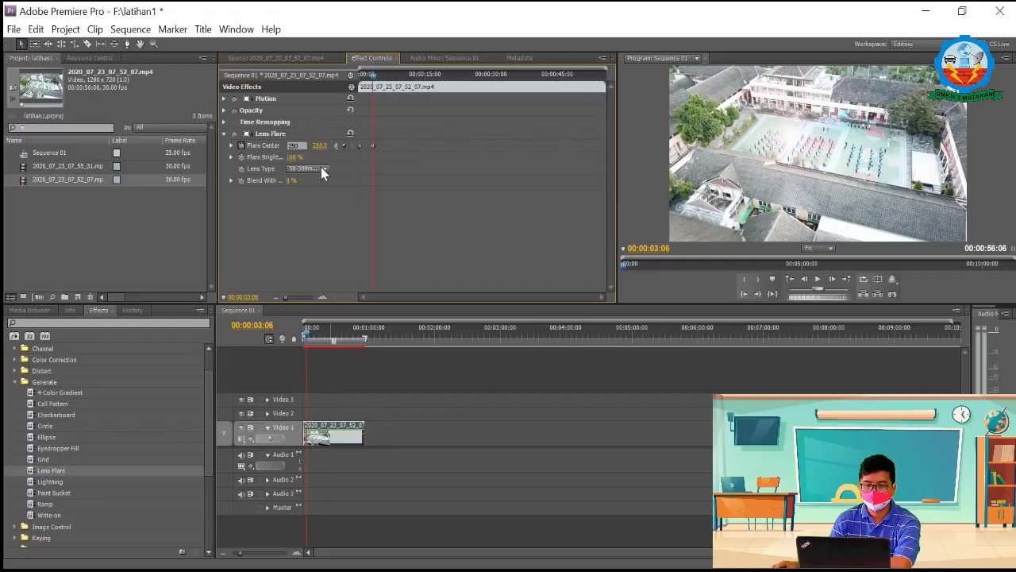
{"action": "type", "text": "0"}
{"action": "key", "text": "Return"}
{"action": "left_click", "coordinate": [322, 146]}
{"action": "type", "text": "15"}
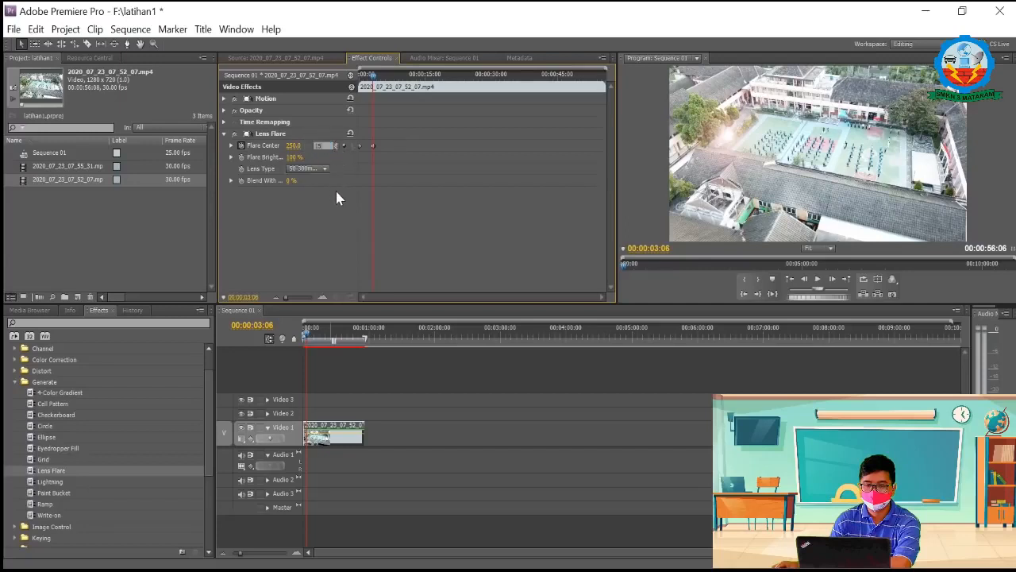
{"action": "type", "text": "0"}
{"action": "key", "text": "Return"}
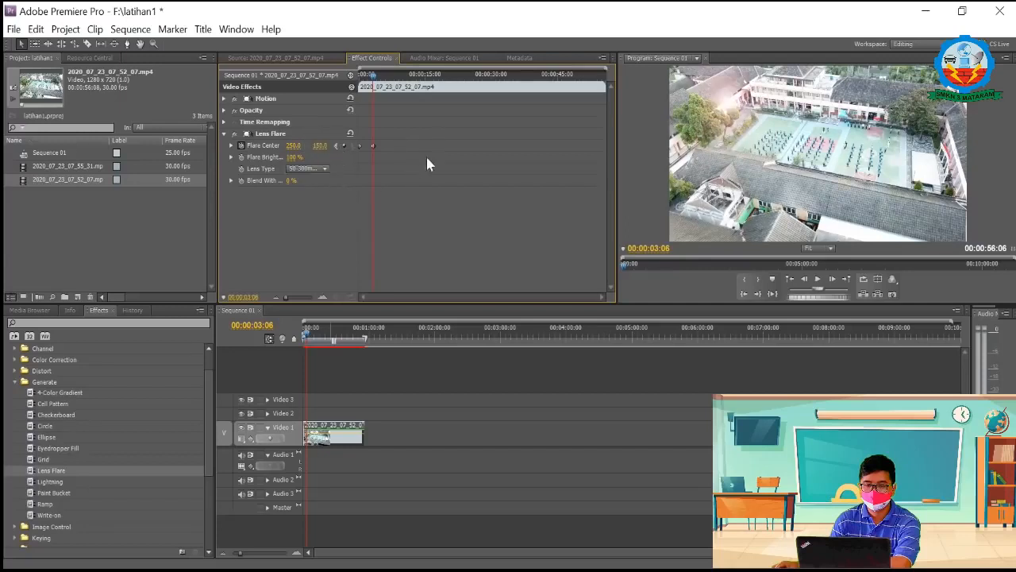
Step: Add a Flare Center keyframe at 00:00:08:13 and return to the clip's start
{"action": "left_click_drag", "start_coordinate": [372, 75], "coordinate": [396, 80]}
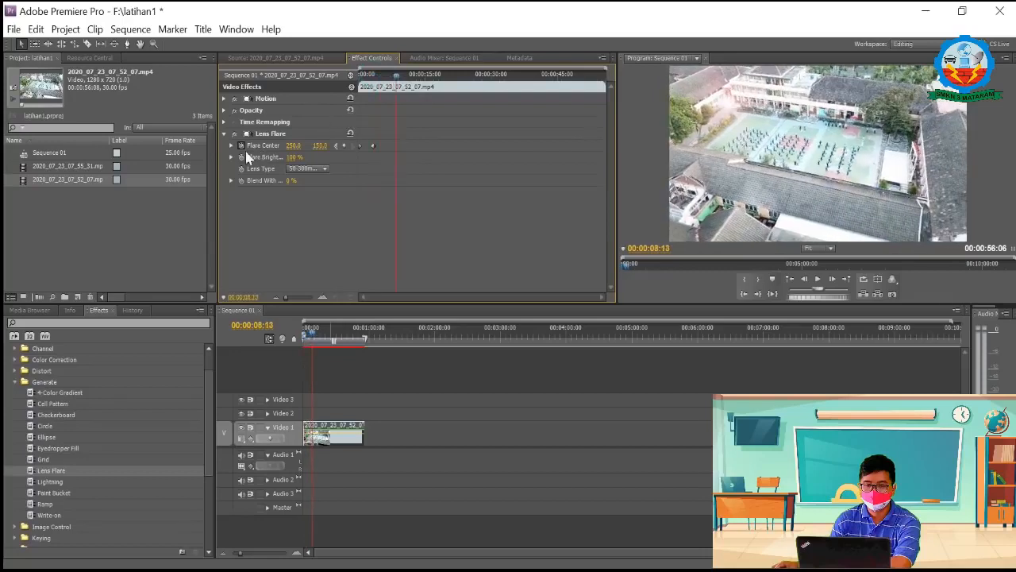
{"action": "left_click", "coordinate": [343, 148]}
{"action": "left_click", "coordinate": [241, 147]}
{"action": "left_click", "coordinate": [608, 308]}
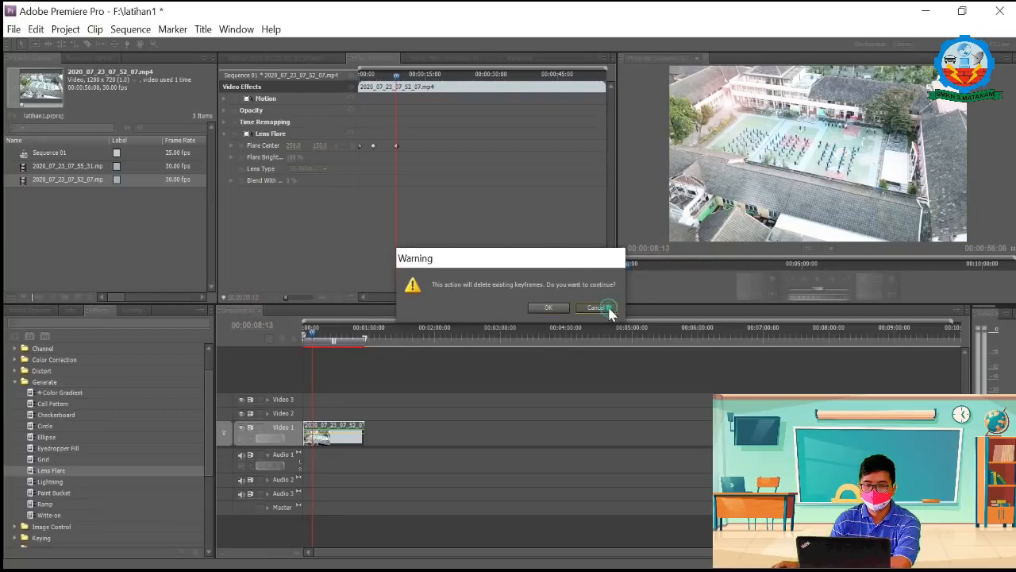
{"action": "left_click", "coordinate": [396, 147]}
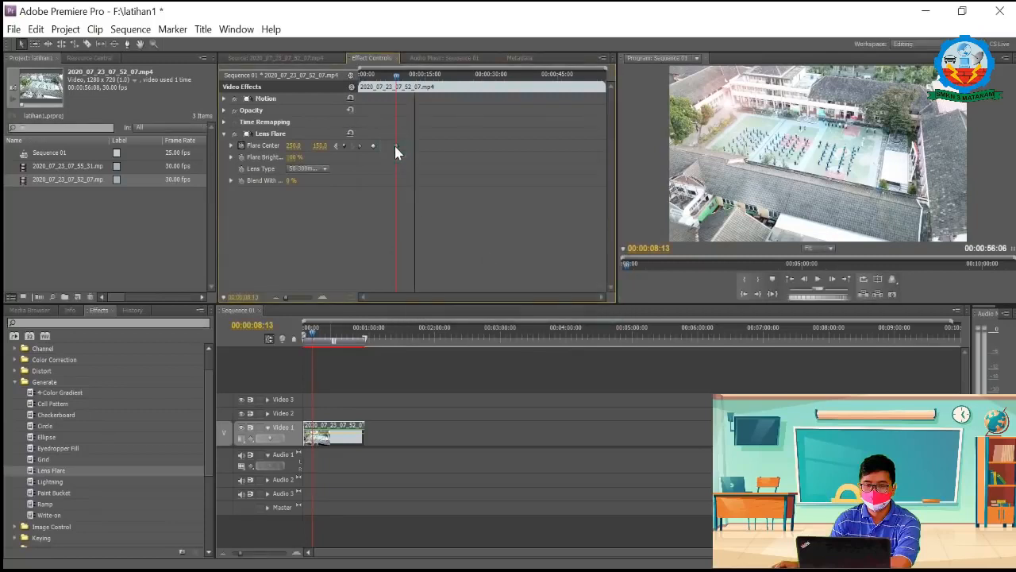
{"action": "left_click_drag", "start_coordinate": [396, 76], "coordinate": [346, 97]}
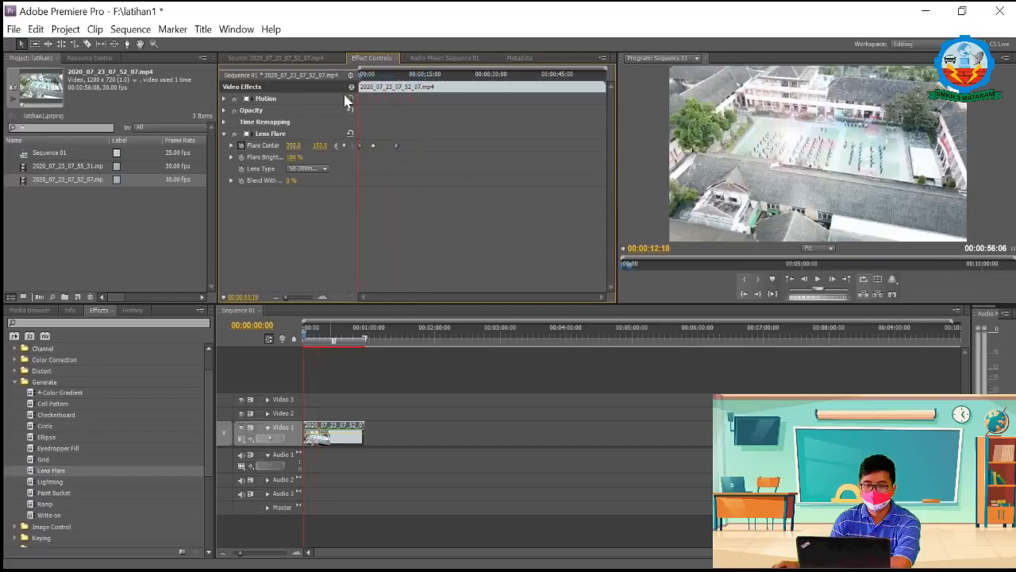
Step: Clear the keyframed Lens Flare effect from the clip and apply a fresh Lens Flare to it
{"action": "right_click", "coordinate": [259, 138]}
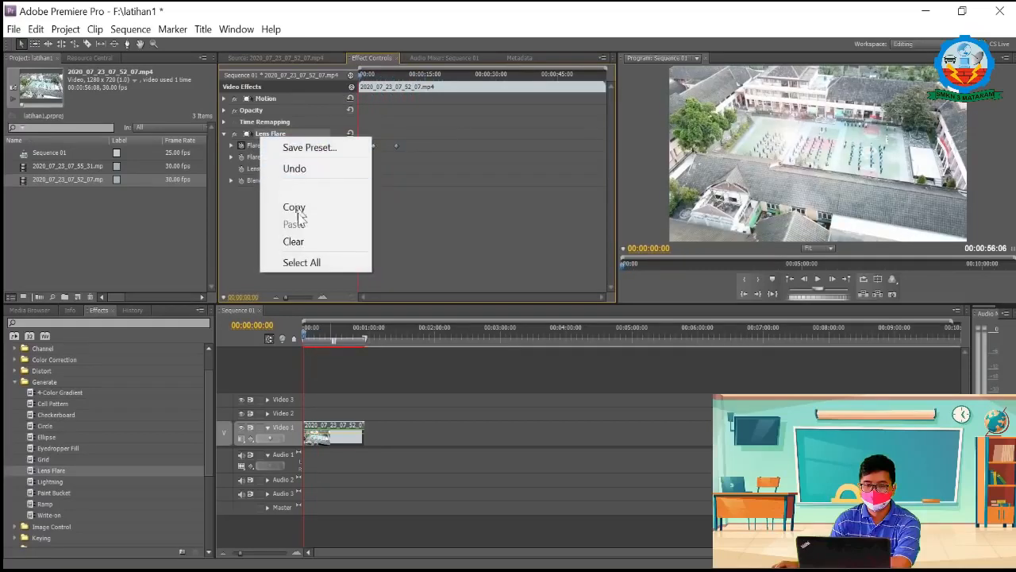
{"action": "left_click", "coordinate": [308, 242]}
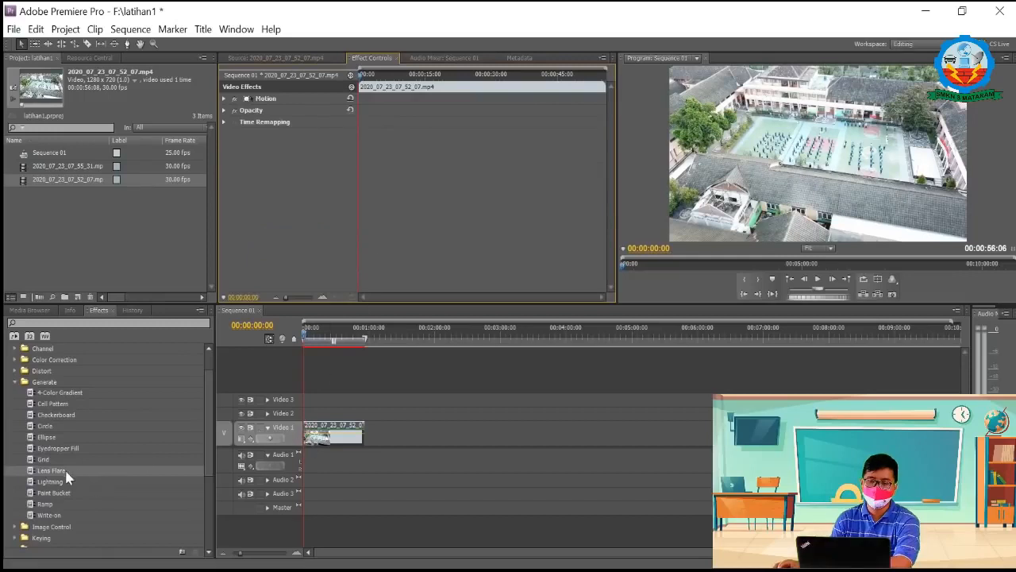
{"action": "left_click_drag", "start_coordinate": [28, 473], "coordinate": [350, 437]}
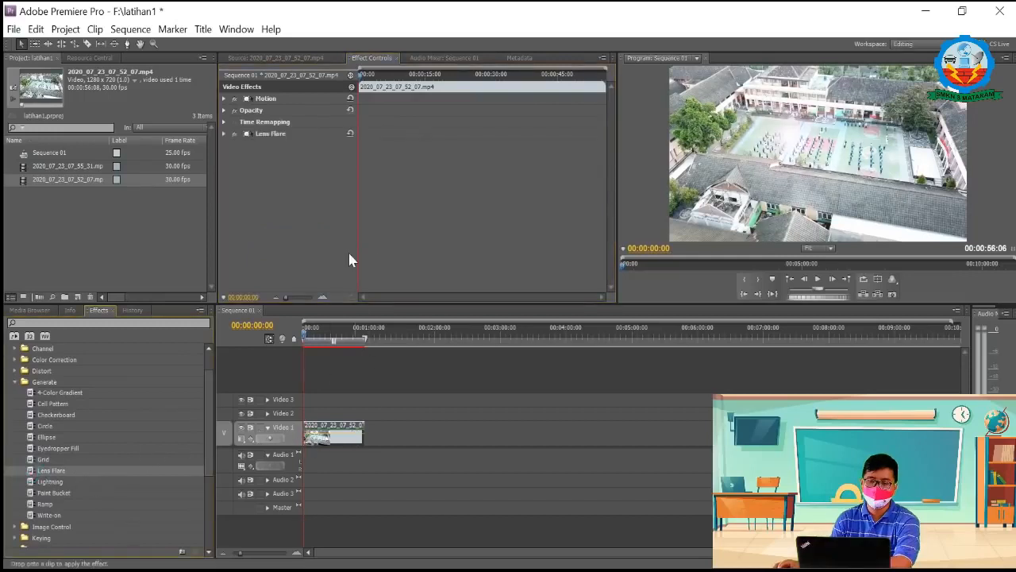
Step: Turn on keyframing for the Lens Flare's Flare Center at the clip's start and add a keyframe of 250, 150 at 00:00:05:13
{"action": "left_click", "coordinate": [225, 133]}
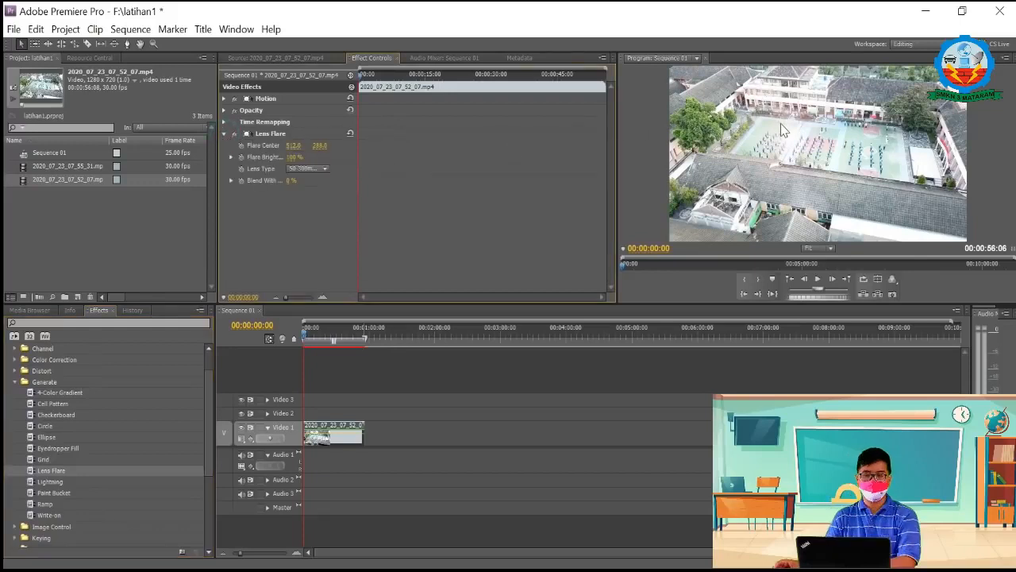
{"action": "left_click", "coordinate": [241, 145]}
{"action": "left_click_drag", "start_coordinate": [361, 79], "coordinate": [387, 88]}
{"action": "left_click", "coordinate": [295, 145]}
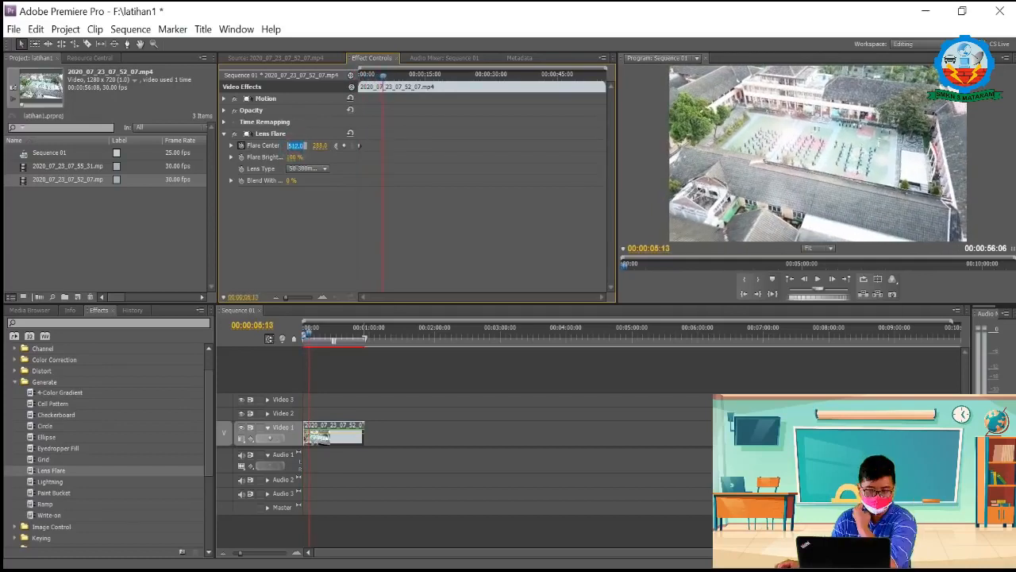
{"action": "type", "text": "250"}
{"action": "key", "text": "Return"}
{"action": "left_click", "coordinate": [323, 145]}
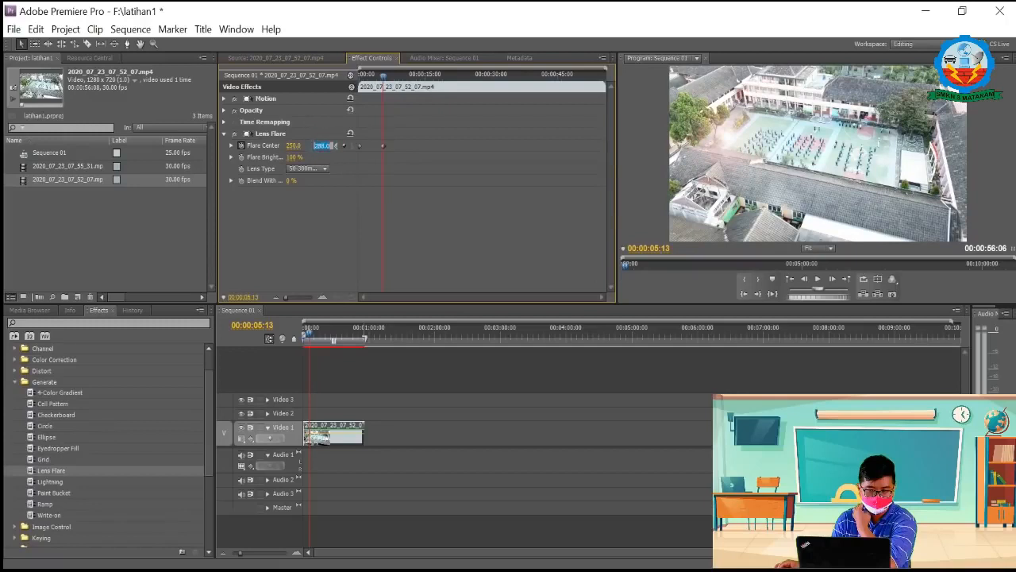
{"action": "type", "text": "150"}
{"action": "key", "text": "Return"}
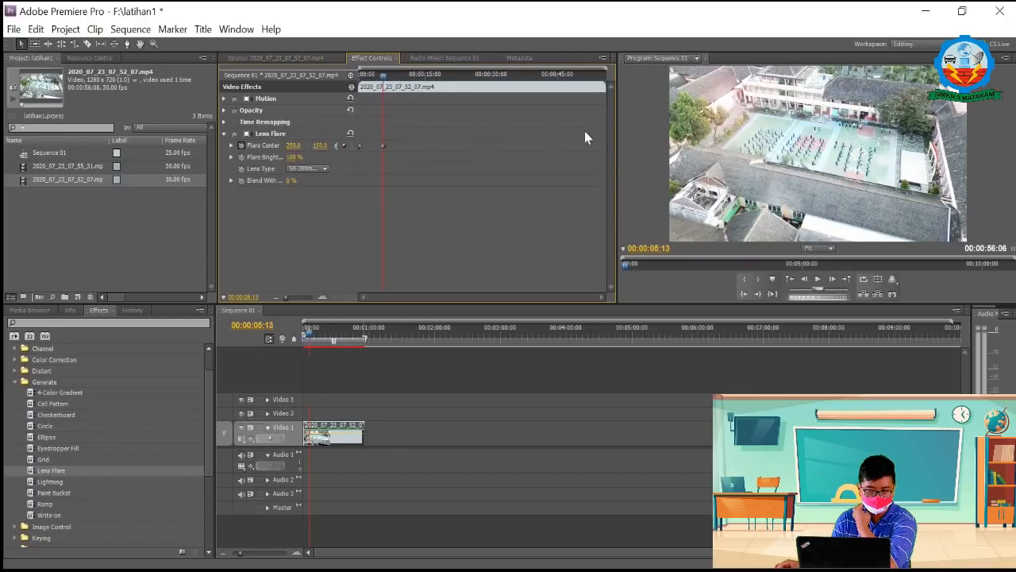
Step: Add a Flare Center keyframe of 80, 70 at 00:00:10:05
{"action": "left_click_drag", "start_coordinate": [386, 76], "coordinate": [403, 75]}
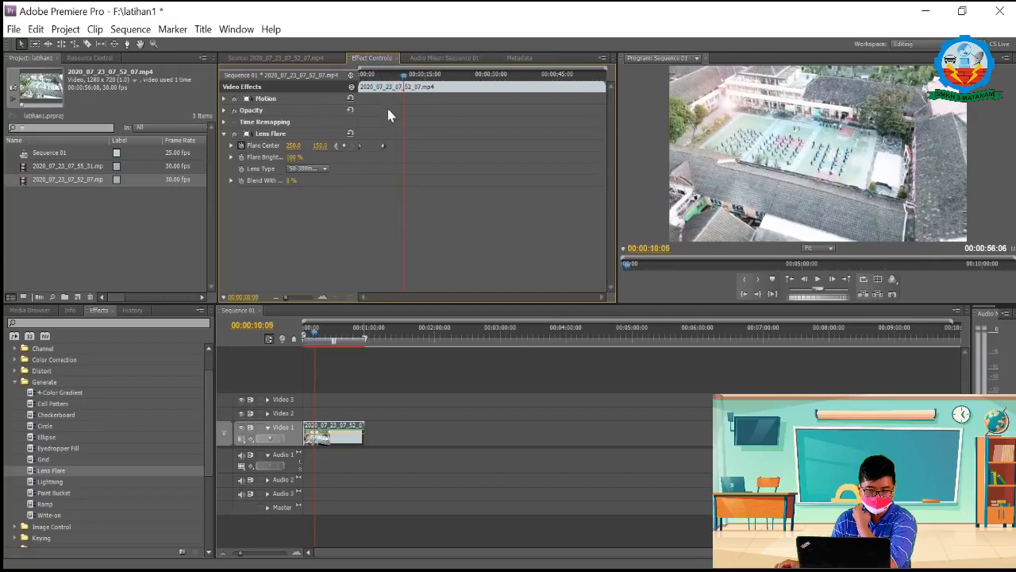
{"action": "left_click", "coordinate": [344, 146]}
{"action": "left_click", "coordinate": [294, 146]}
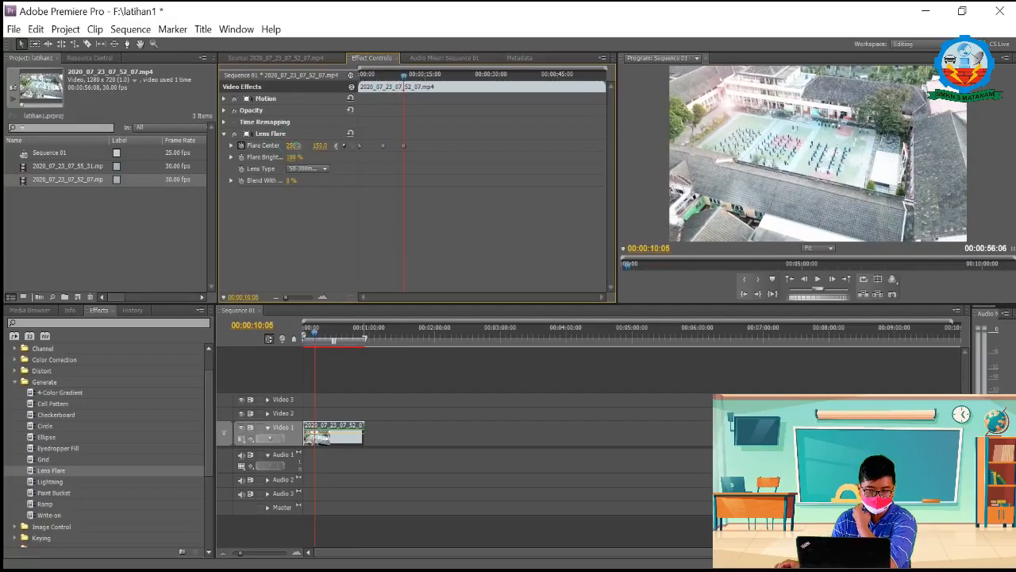
{"action": "type", "text": "5"}
{"action": "left_click", "coordinate": [320, 145]}
{"action": "type", "text": "7"}
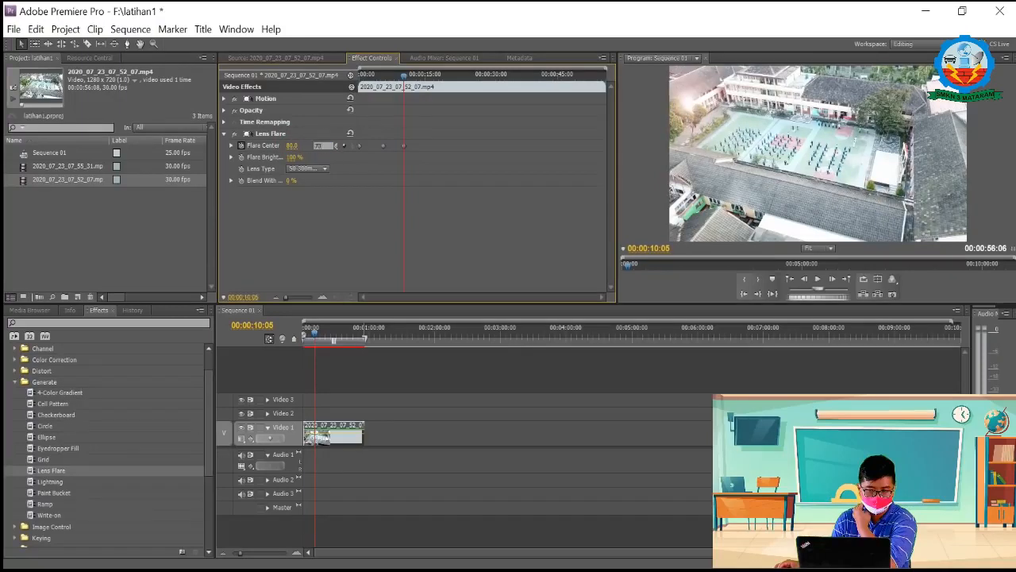
{"action": "type", "text": "0"}
{"action": "key", "text": "Return"}
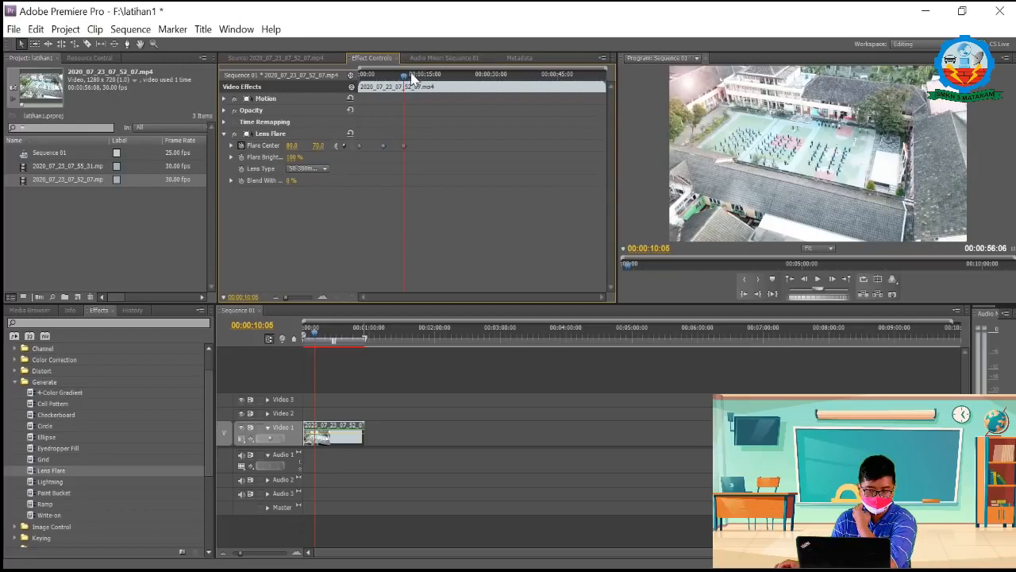
Step: Add a Flare Center keyframe of 0, 0 at 00:00:14:04
{"action": "left_click_drag", "start_coordinate": [408, 76], "coordinate": [421, 76]}
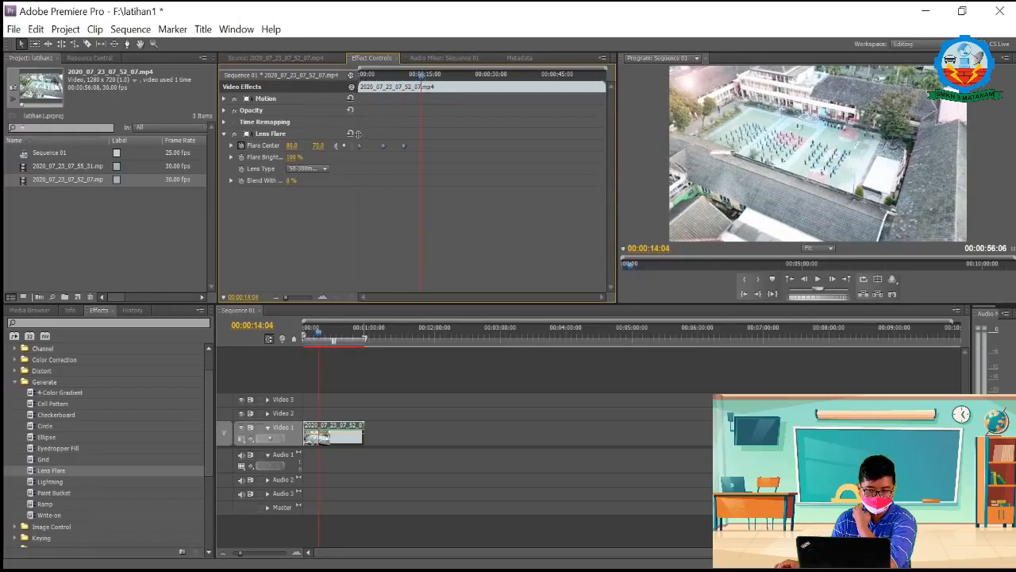
{"action": "left_click", "coordinate": [316, 146]}
{"action": "type", "text": "0"}
{"action": "left_click", "coordinate": [291, 147]}
{"action": "type", "text": "0"}
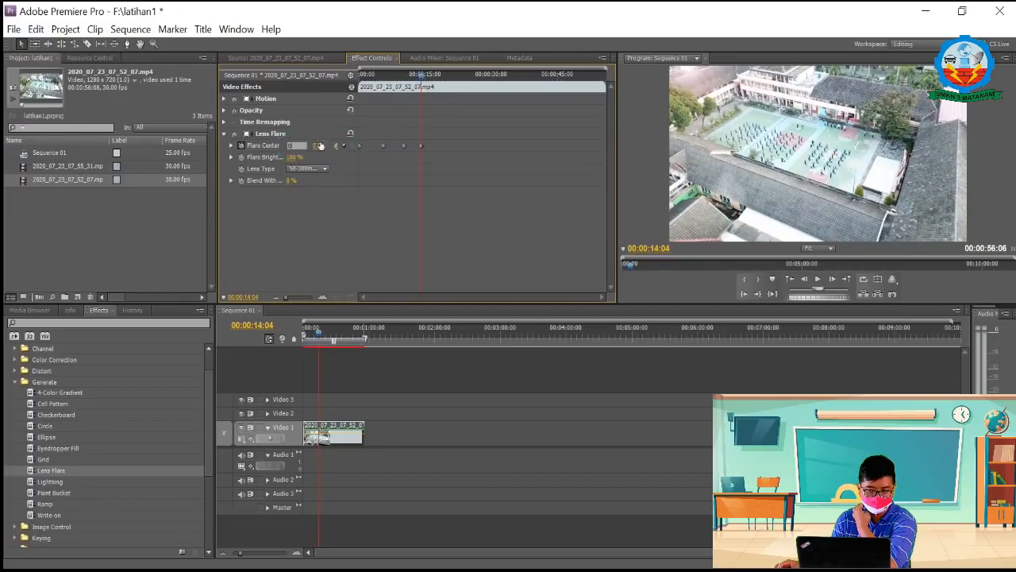
Step: Play the clip from its start to preview the moving lens flare up to the last keyframe
{"action": "left_click_drag", "start_coordinate": [421, 75], "coordinate": [340, 81]}
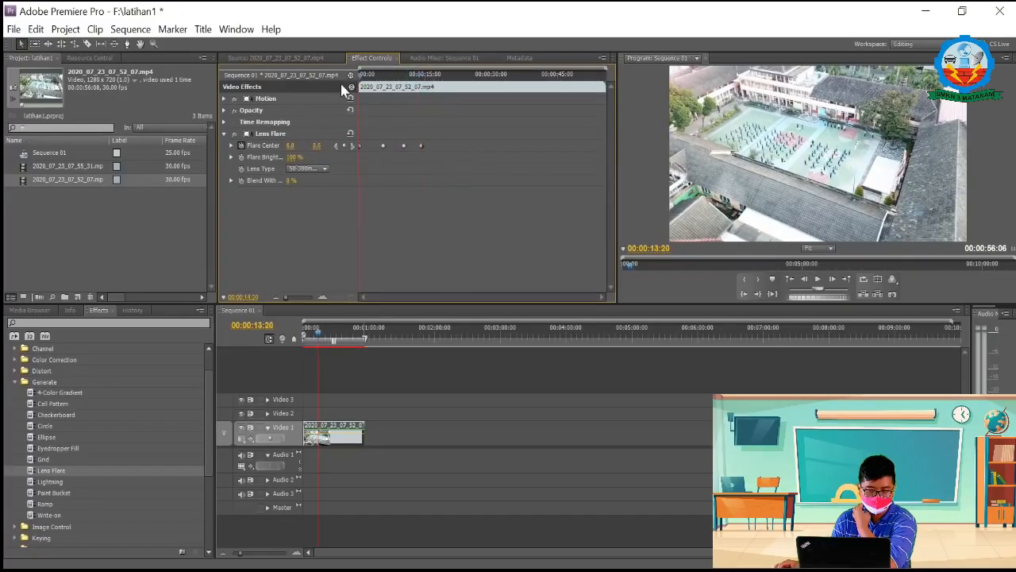
{"action": "key", "text": "space"}
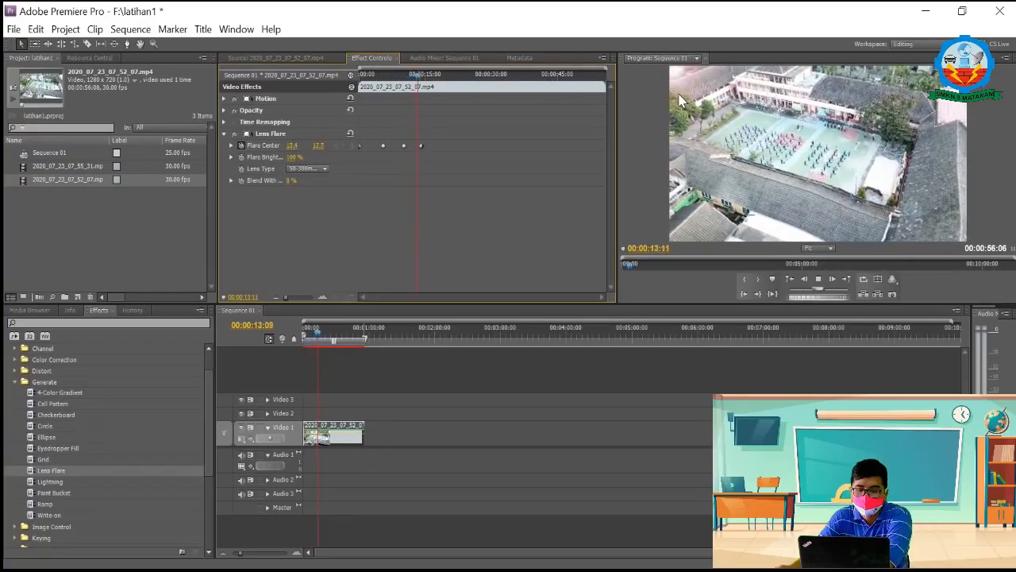
{"action": "key", "text": "space"}
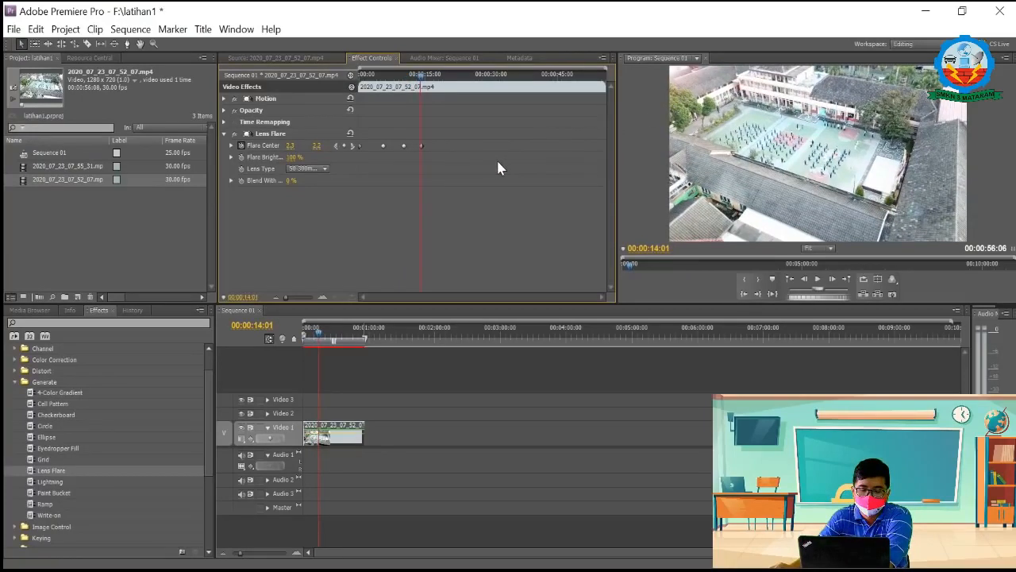
{"action": "key", "text": "space"}
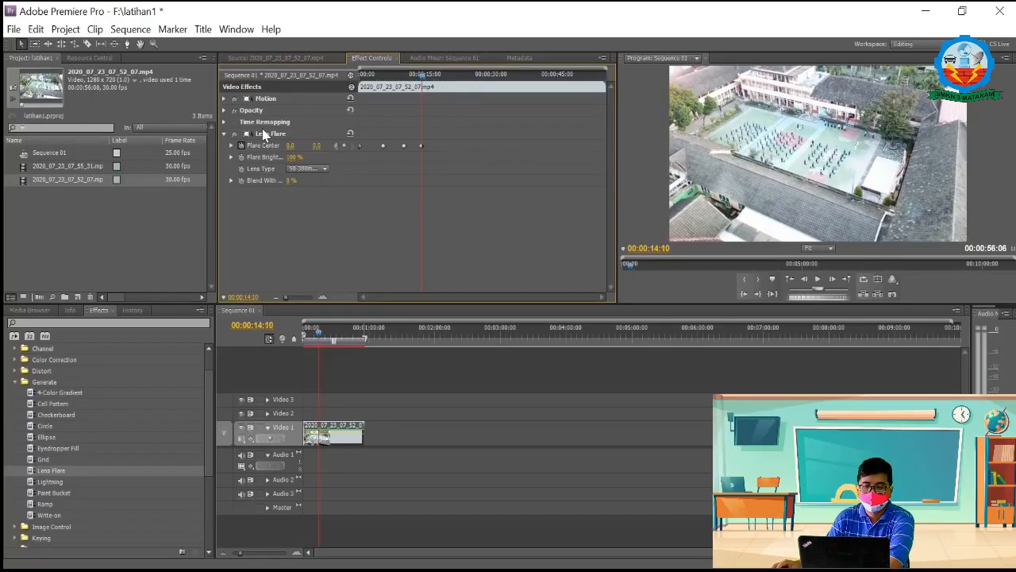
Step: Clear the Lens Flare effect from the clip and return the sequence to 00:00:00:00
{"action": "right_click", "coordinate": [265, 137]}
{"action": "left_click", "coordinate": [307, 234]}
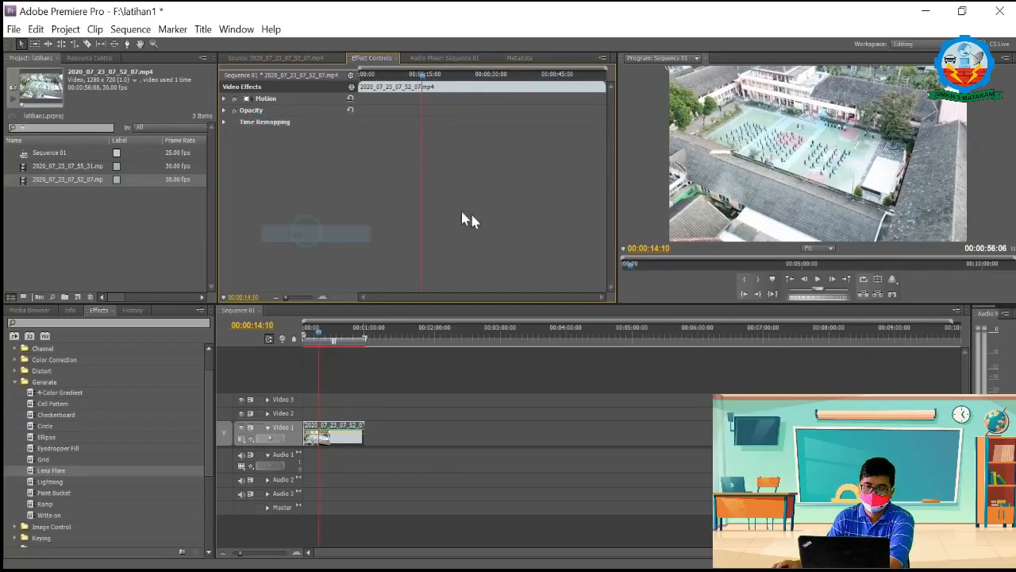
{"action": "double_click", "coordinate": [335, 433]}
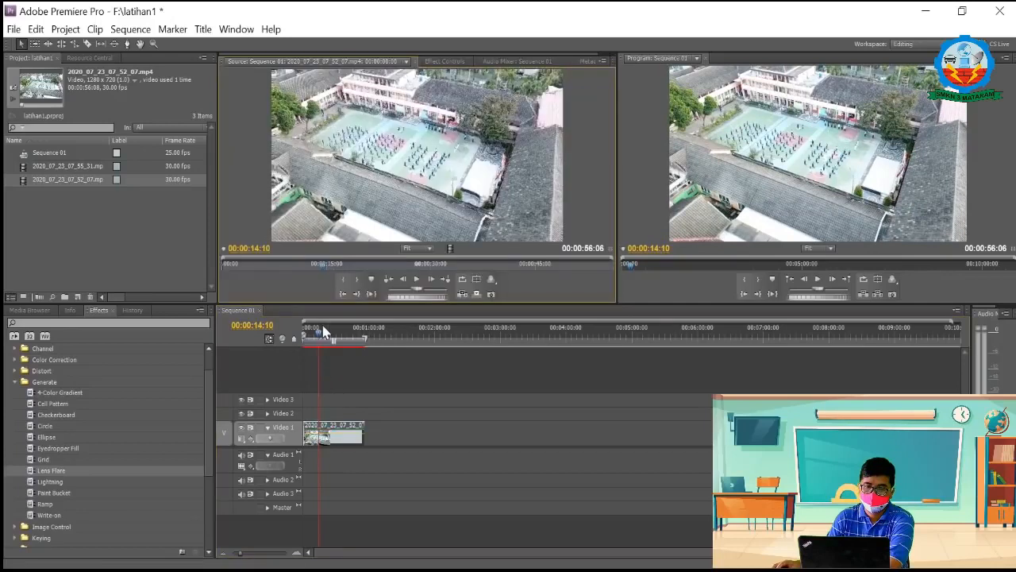
{"action": "left_click_drag", "start_coordinate": [318, 335], "coordinate": [288, 341]}
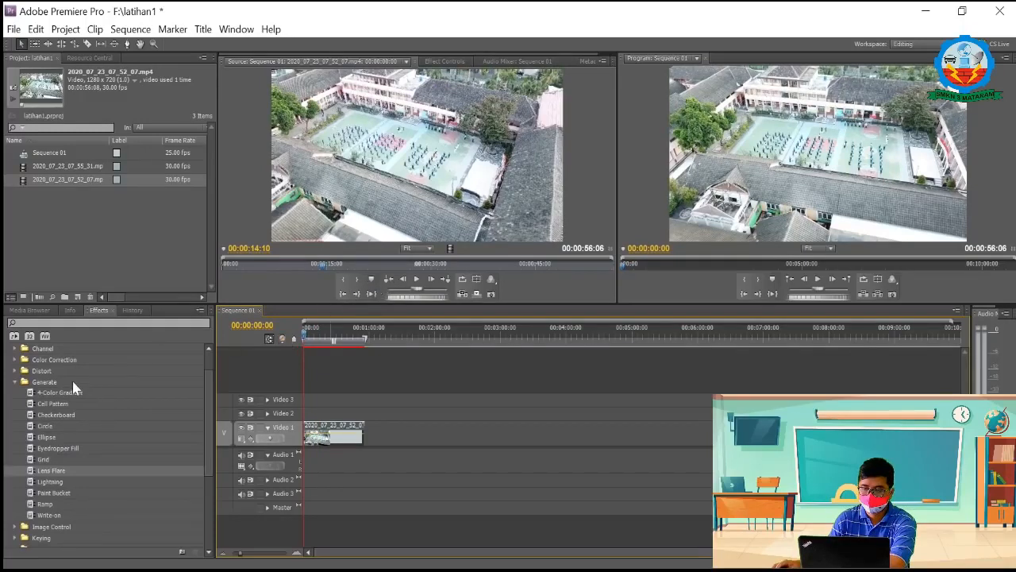
Step: Apply the Black & White effect from Image Control to the clip and select it in the clip's effect list
{"action": "left_click", "coordinate": [15, 382]}
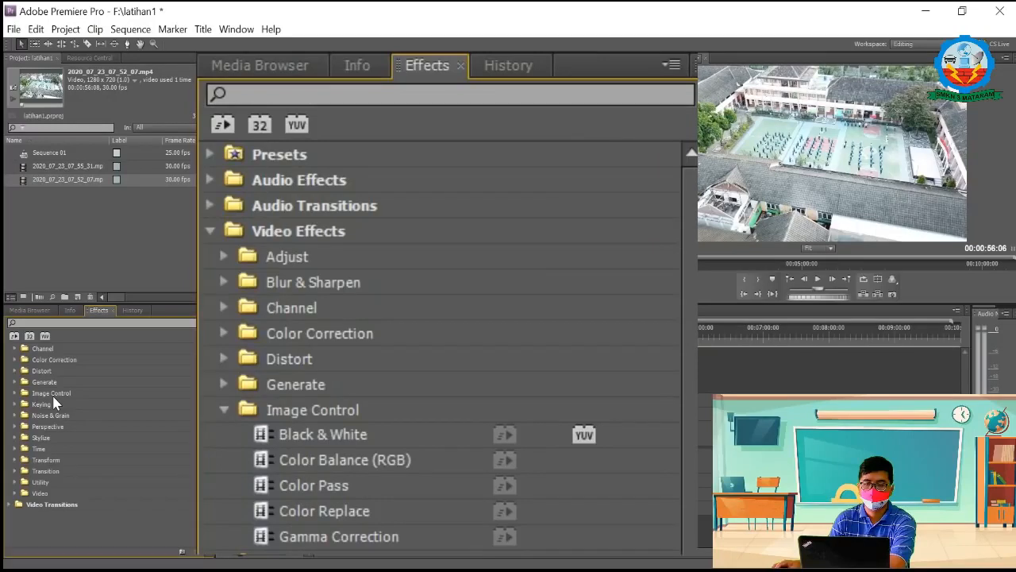
{"action": "left_click", "coordinate": [14, 393]}
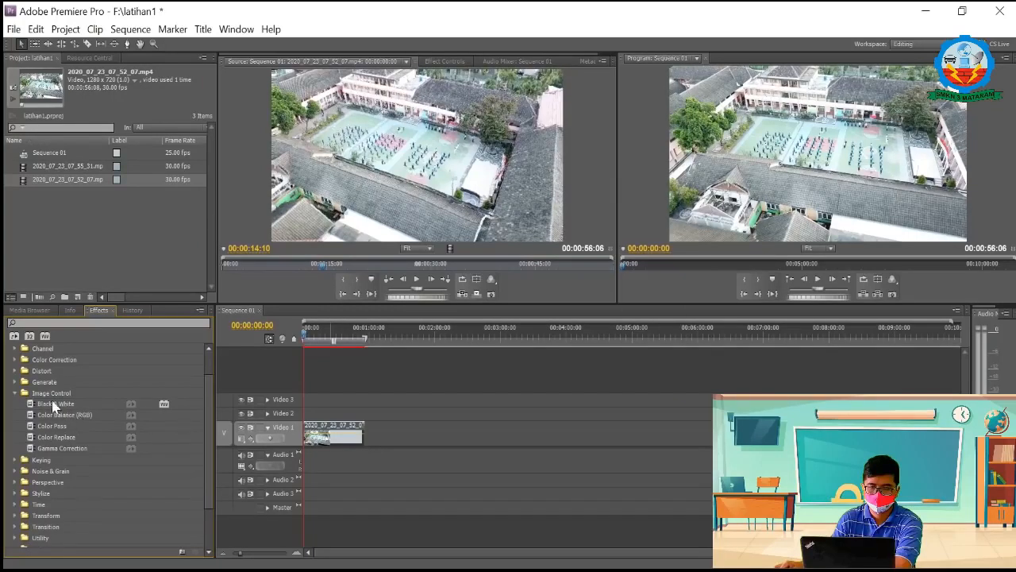
{"action": "left_click_drag", "start_coordinate": [33, 407], "coordinate": [324, 431]}
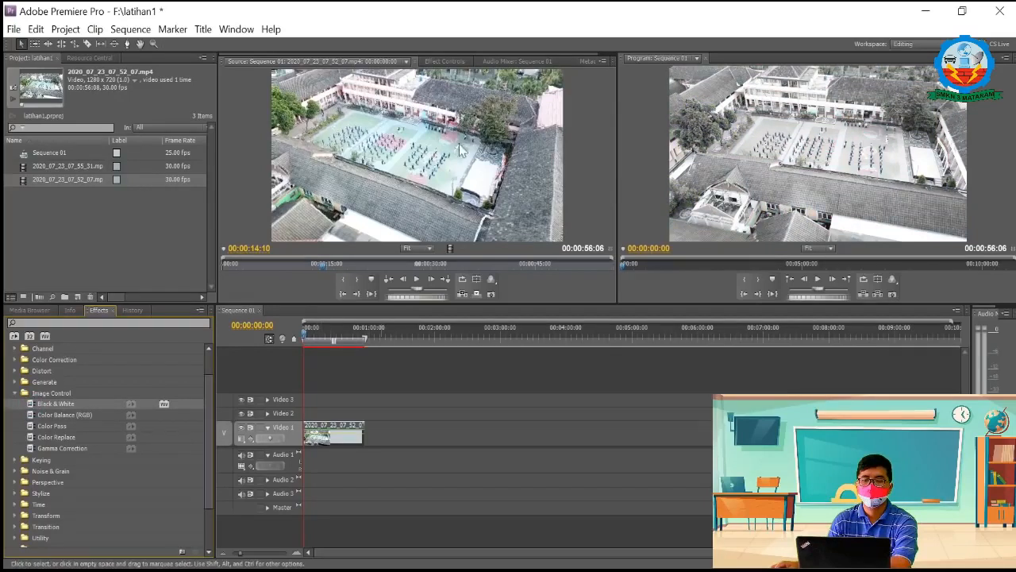
{"action": "left_click", "coordinate": [444, 61]}
{"action": "left_click", "coordinate": [240, 137]}
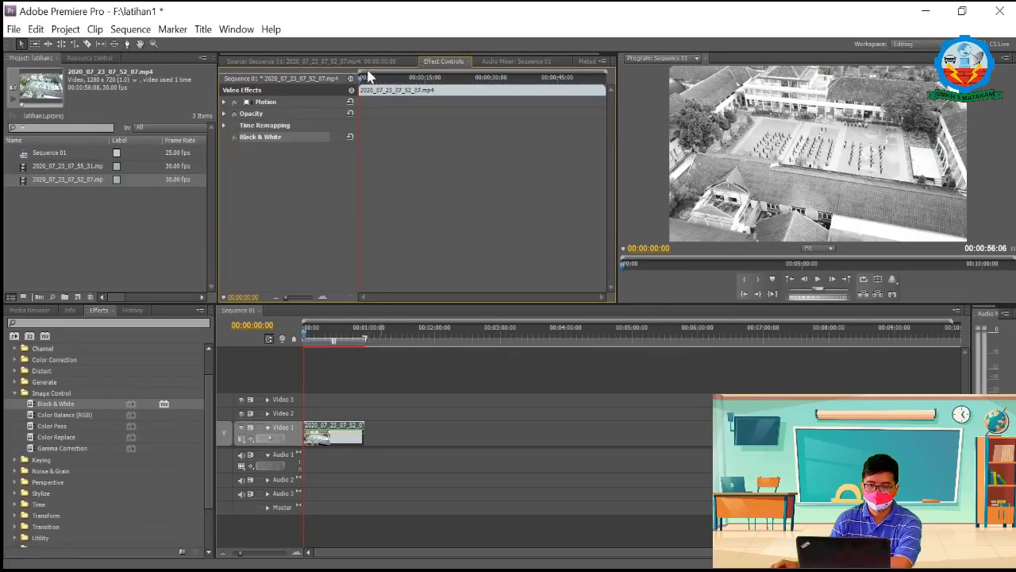
Step: Reset the Black & White effect and delete it from the clip
{"action": "left_click_drag", "start_coordinate": [361, 77], "coordinate": [323, 90]}
{"action": "left_click", "coordinate": [351, 139]}
{"action": "left_click", "coordinate": [352, 138]}
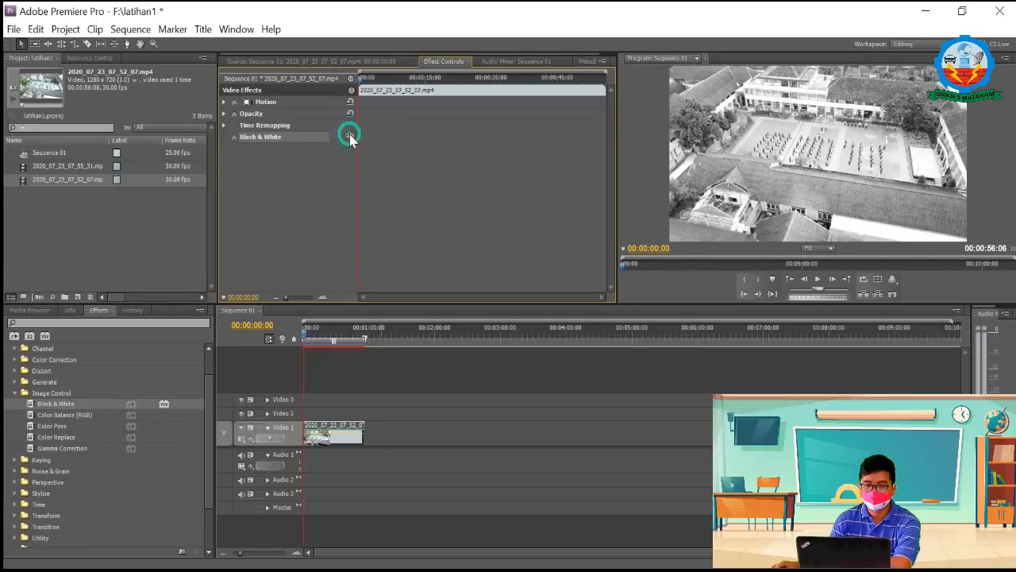
{"action": "key", "text": "Delete"}
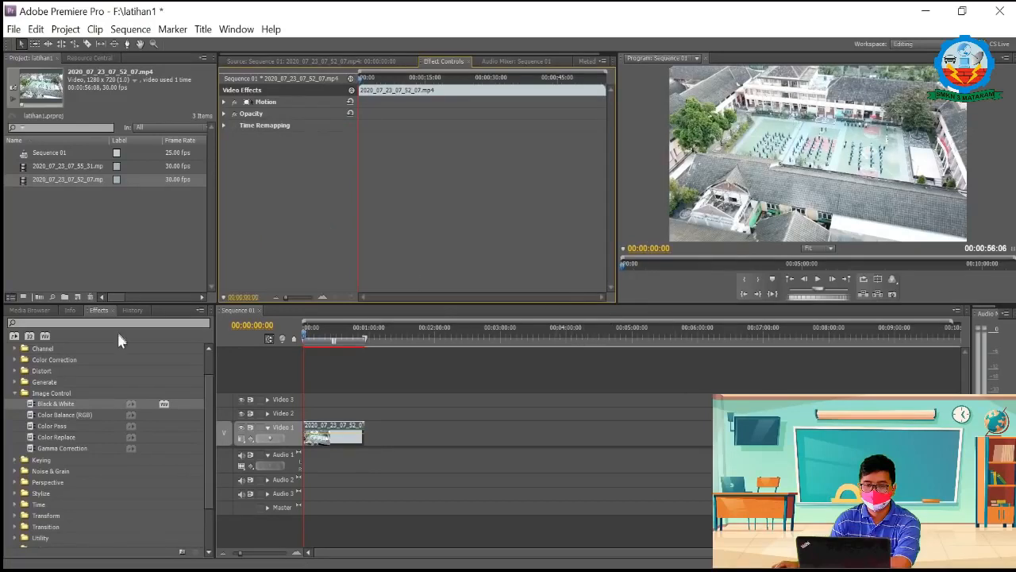
Step: Apply the Color Key effect from Keying to the clip and select it in the clip's effect list
{"action": "left_click", "coordinate": [29, 403]}
{"action": "left_click_drag", "start_coordinate": [30, 403], "coordinate": [345, 435]}
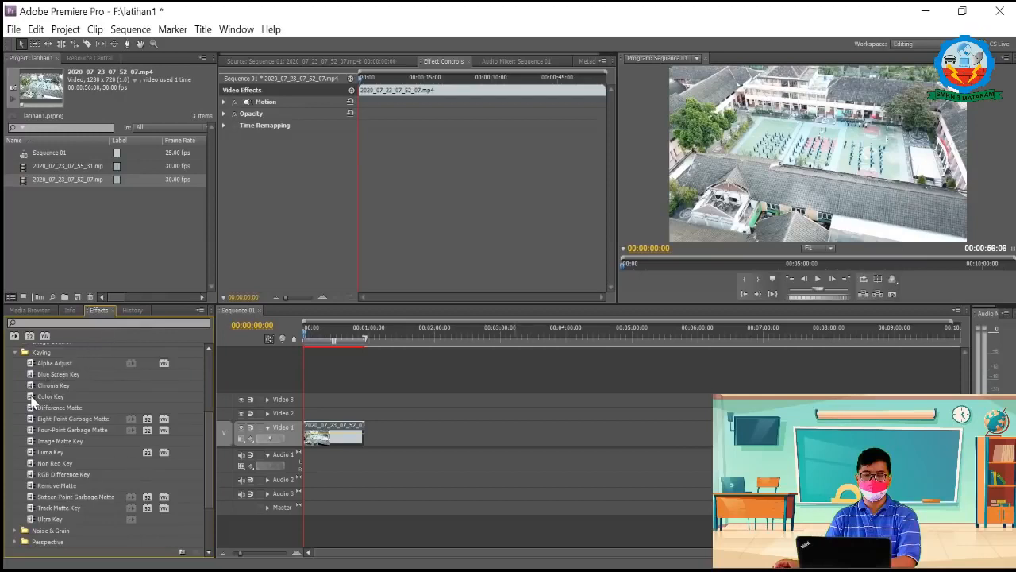
{"action": "left_click_drag", "start_coordinate": [32, 401], "coordinate": [333, 441]}
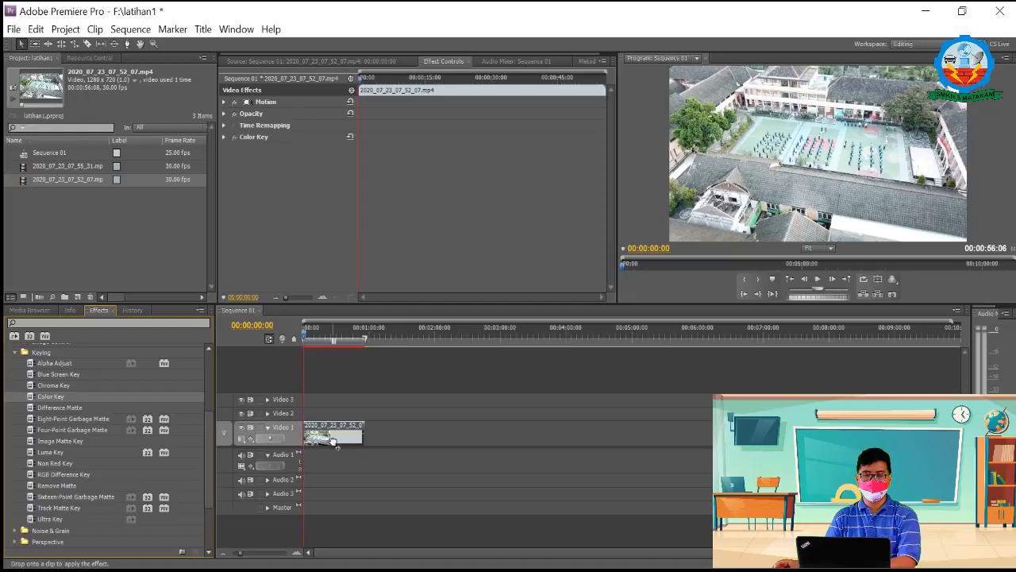
{"action": "left_click", "coordinate": [247, 137]}
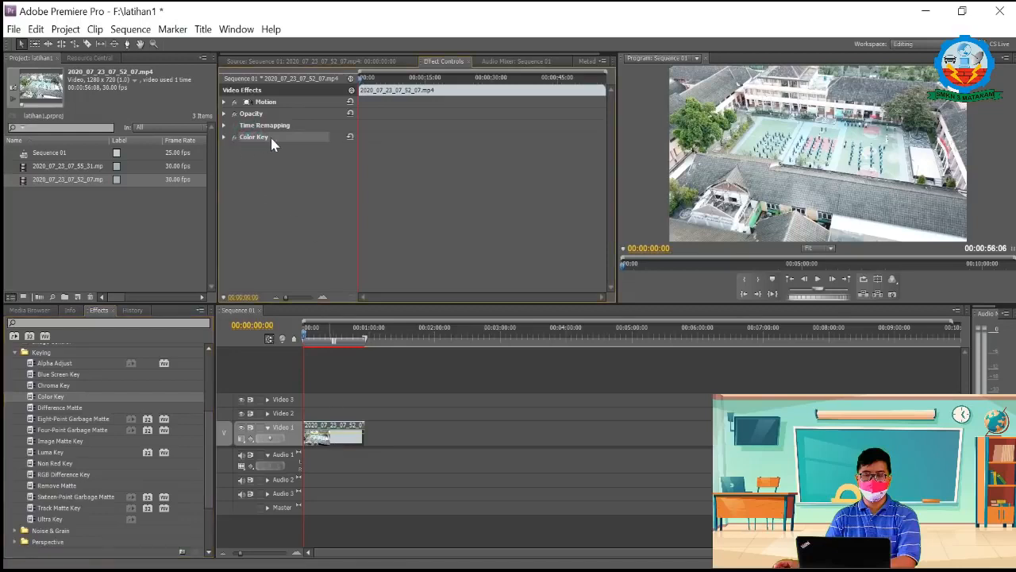
{"action": "left_click_drag", "start_coordinate": [360, 75], "coordinate": [361, 75]}
{"action": "left_click_drag", "start_coordinate": [306, 337], "coordinate": [312, 337]}
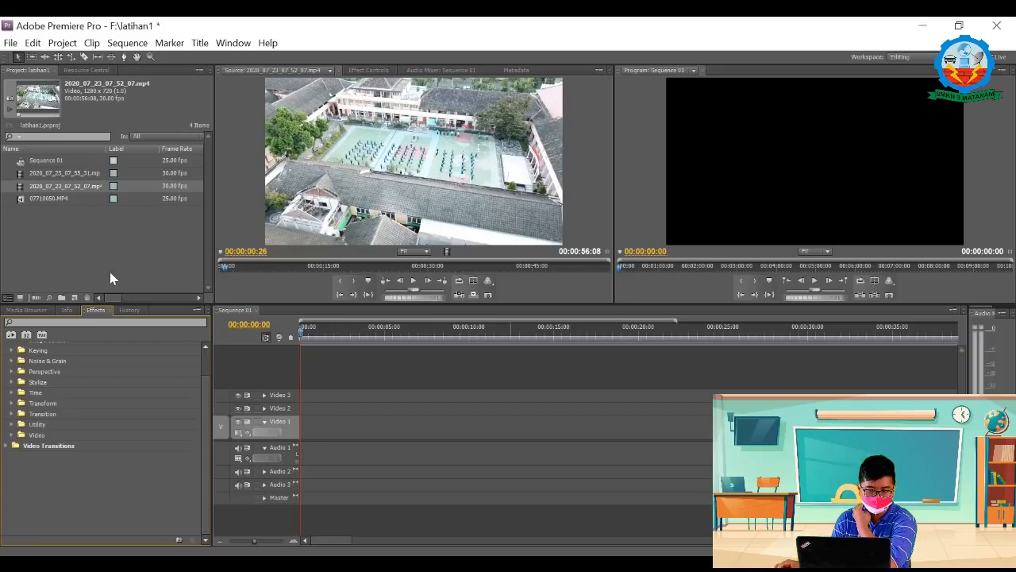
Step: Show the Noise & Grain effects and place 07710050.MP4 at the start of Video 1
{"action": "left_click", "coordinate": [12, 361]}
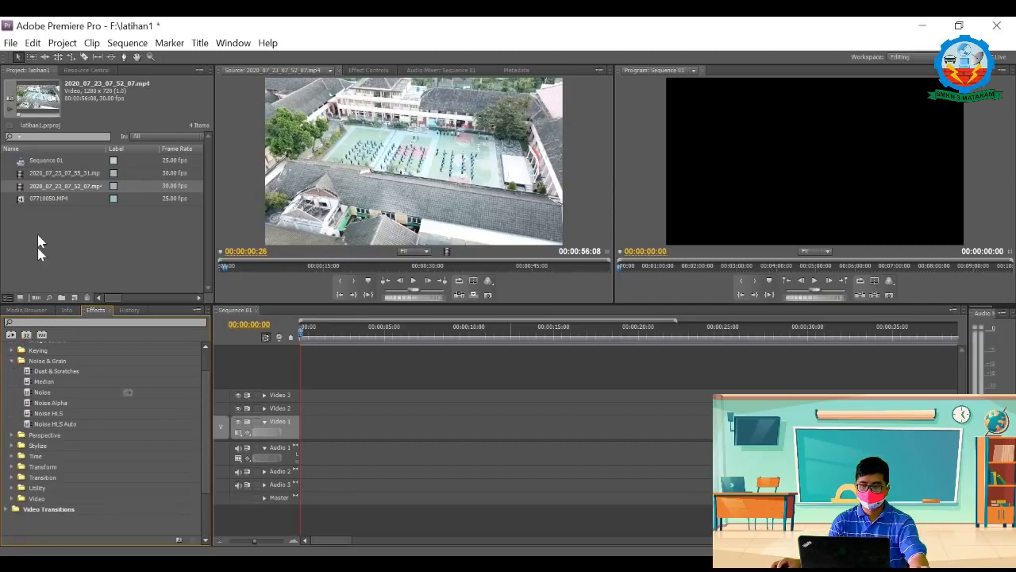
{"action": "double_click", "coordinate": [21, 199]}
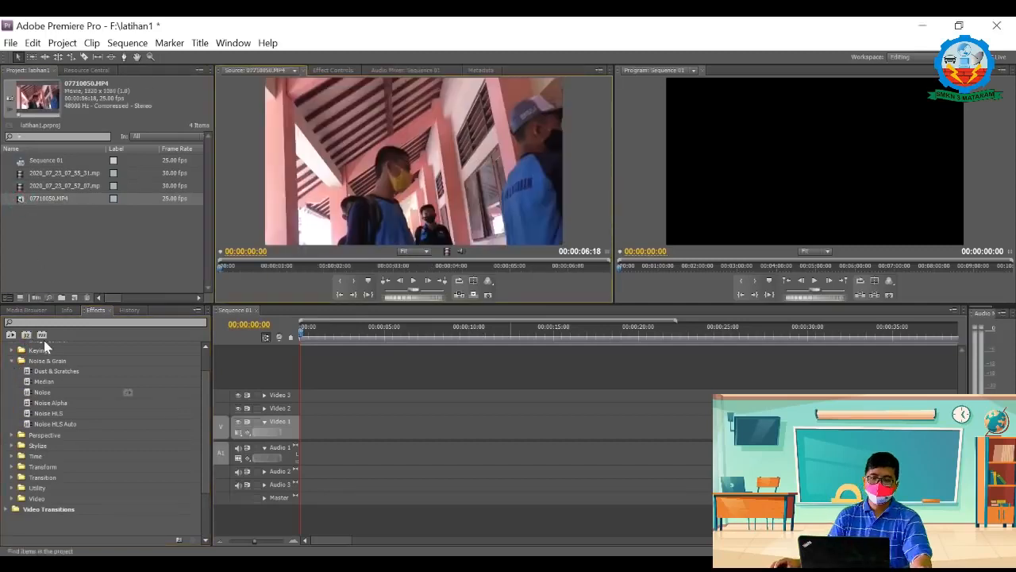
{"action": "left_click", "coordinate": [32, 392]}
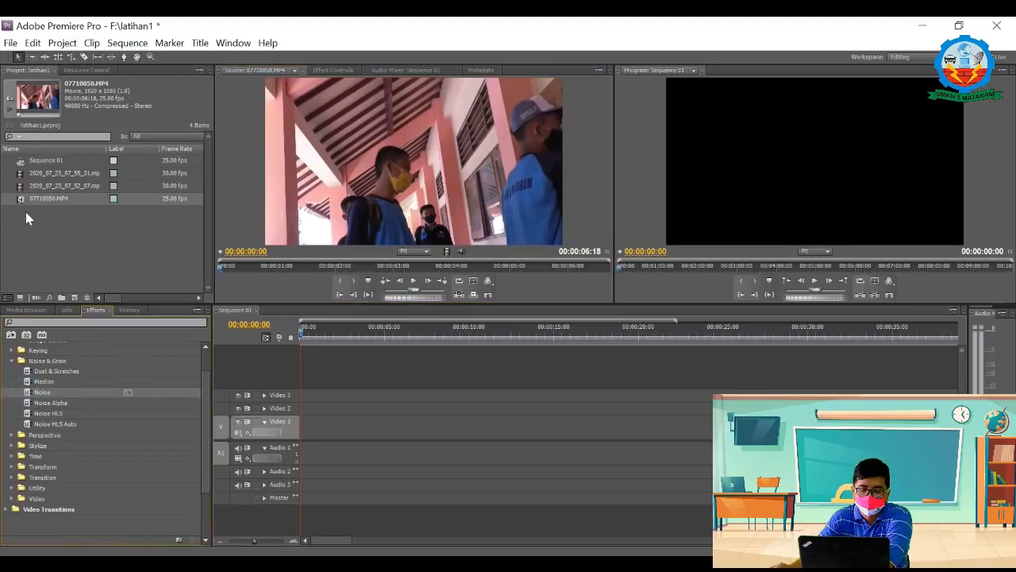
{"action": "left_click_drag", "start_coordinate": [23, 199], "coordinate": [306, 420]}
Step: Try the Noise effect on the 07710050.MP4 clip, look through its effect list and undo the effect
{"action": "left_click_drag", "start_coordinate": [28, 394], "coordinate": [327, 448]}
{"action": "left_click", "coordinate": [328, 72]}
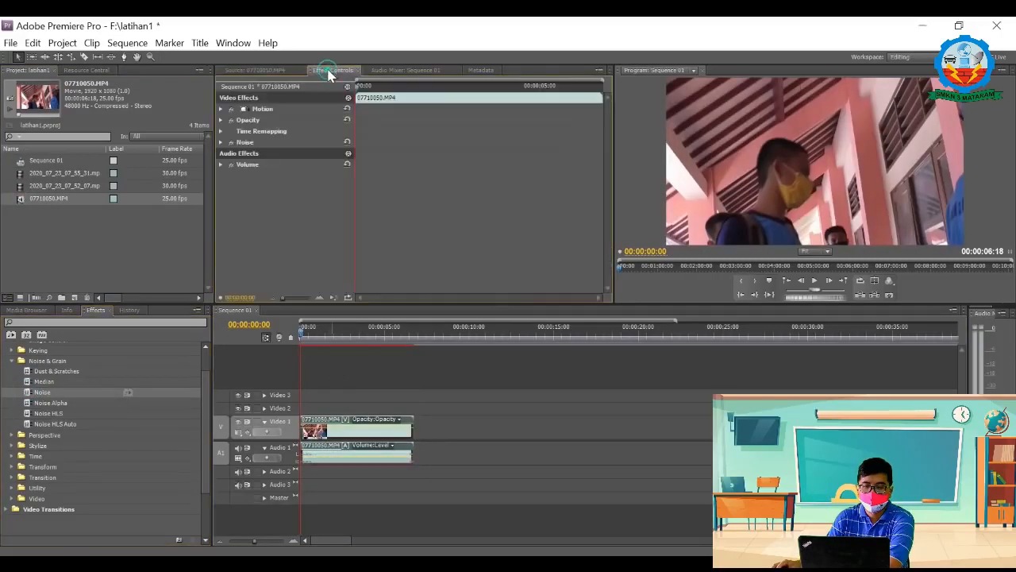
{"action": "left_click", "coordinate": [221, 165]}
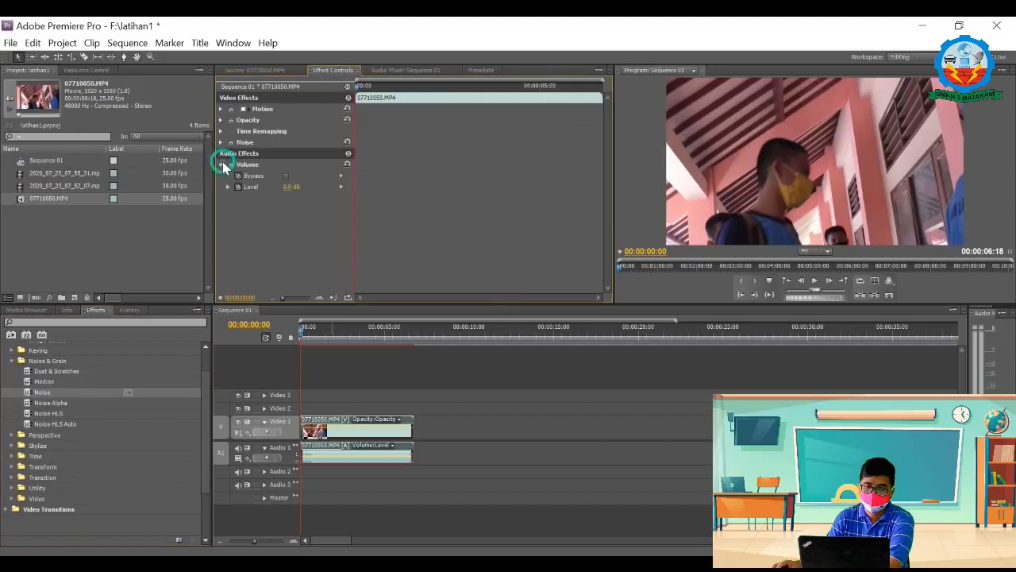
{"action": "left_click", "coordinate": [222, 163]}
{"action": "left_click", "coordinate": [219, 143]}
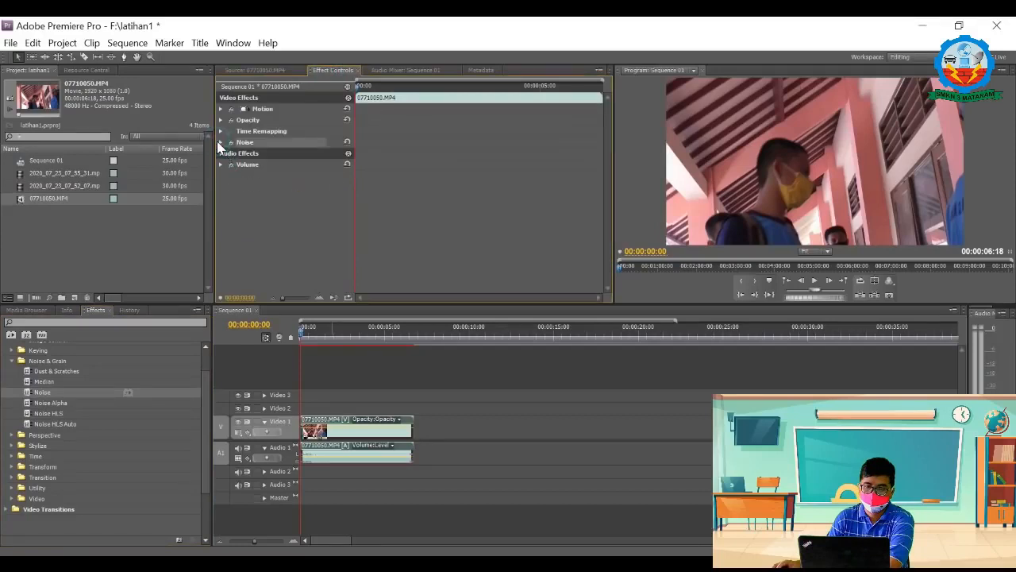
{"action": "key", "text": "ctrl+z"}
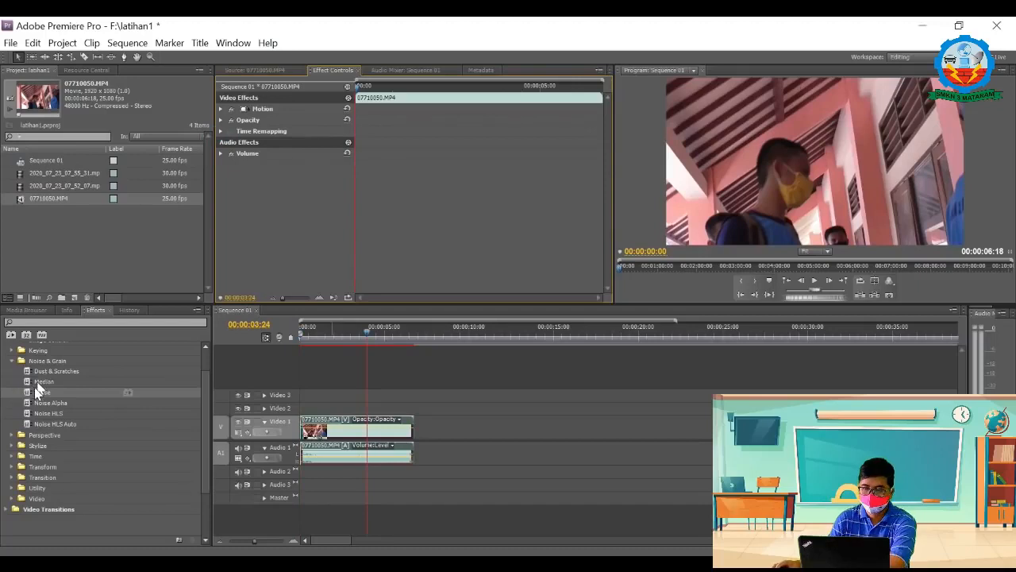
Step: Apply the Noise effect to the 07710050.MP4 clip on Video 1 and start keyframing Amount of Noise at the clip's start
{"action": "left_click_drag", "start_coordinate": [41, 393], "coordinate": [333, 431]}
{"action": "left_click", "coordinate": [221, 142]}
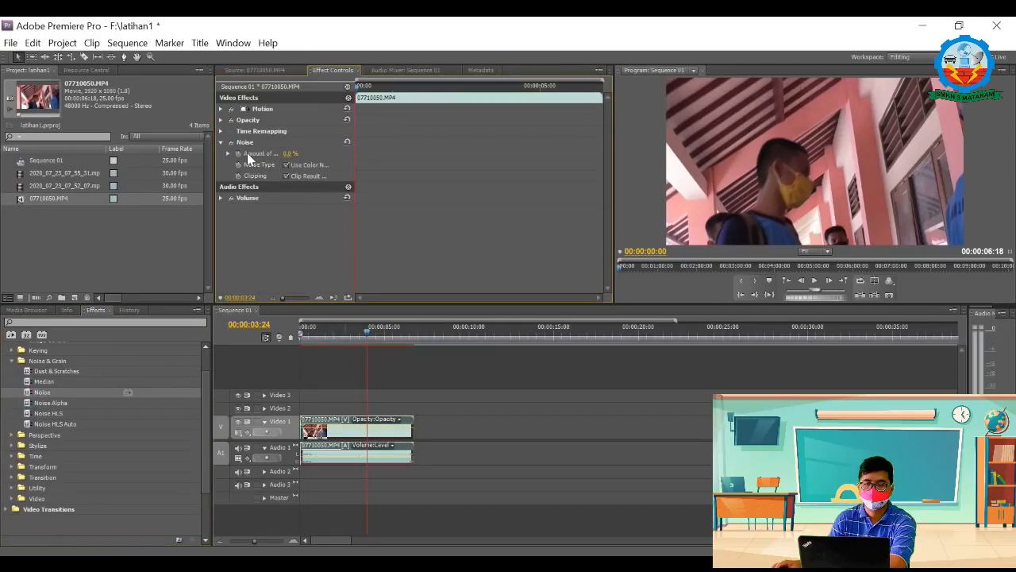
{"action": "left_click", "coordinate": [238, 153]}
{"action": "left_click", "coordinate": [285, 153]}
Step: Add an Amount of Noise keyframe at 00:00:01:02 and set it to 50%
{"action": "left_click_drag", "start_coordinate": [355, 86], "coordinate": [395, 94]}
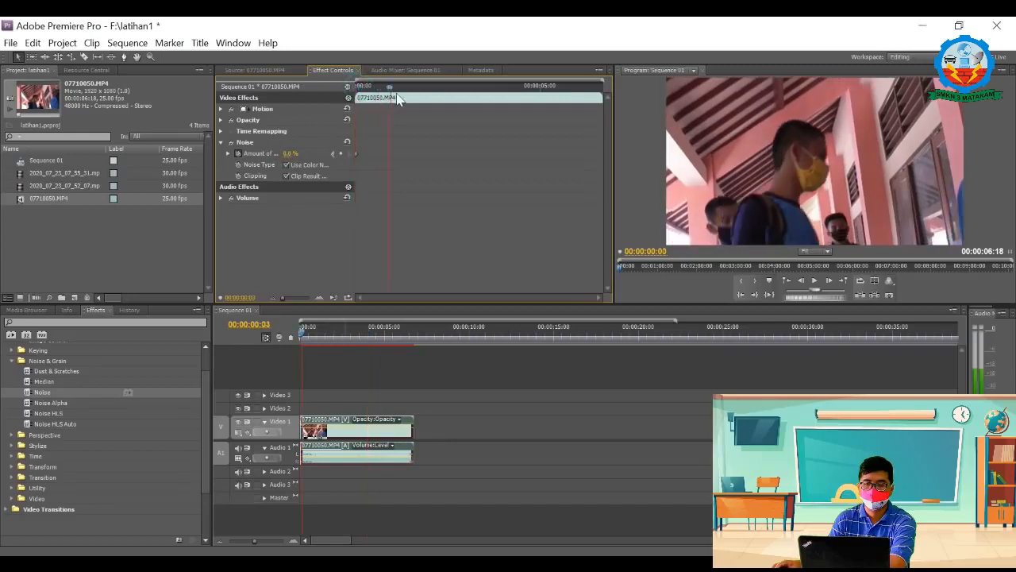
{"action": "left_click", "coordinate": [291, 153]}
{"action": "left_click", "coordinate": [341, 154]}
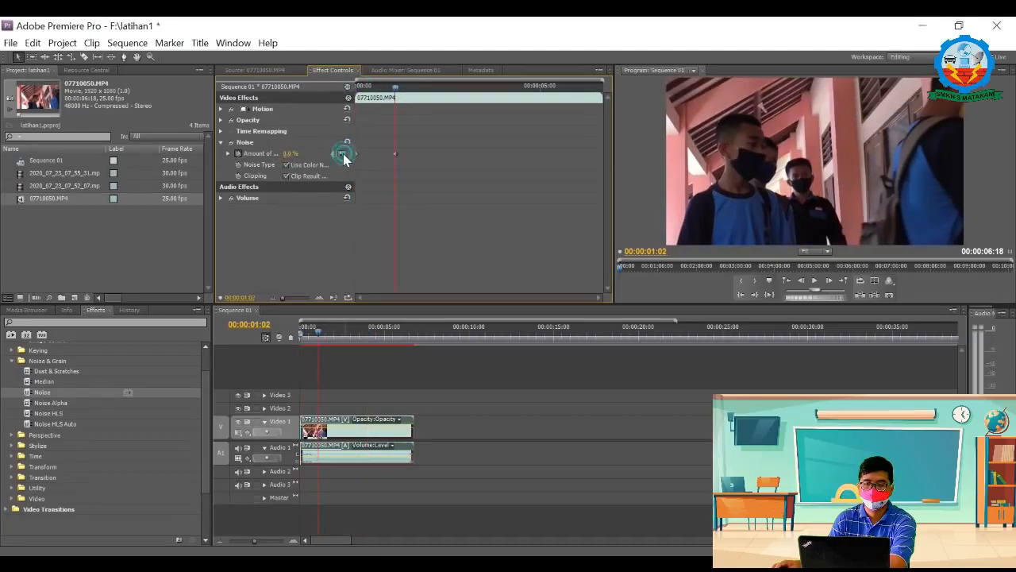
{"action": "left_click", "coordinate": [291, 153]}
{"action": "type", "text": "50"}
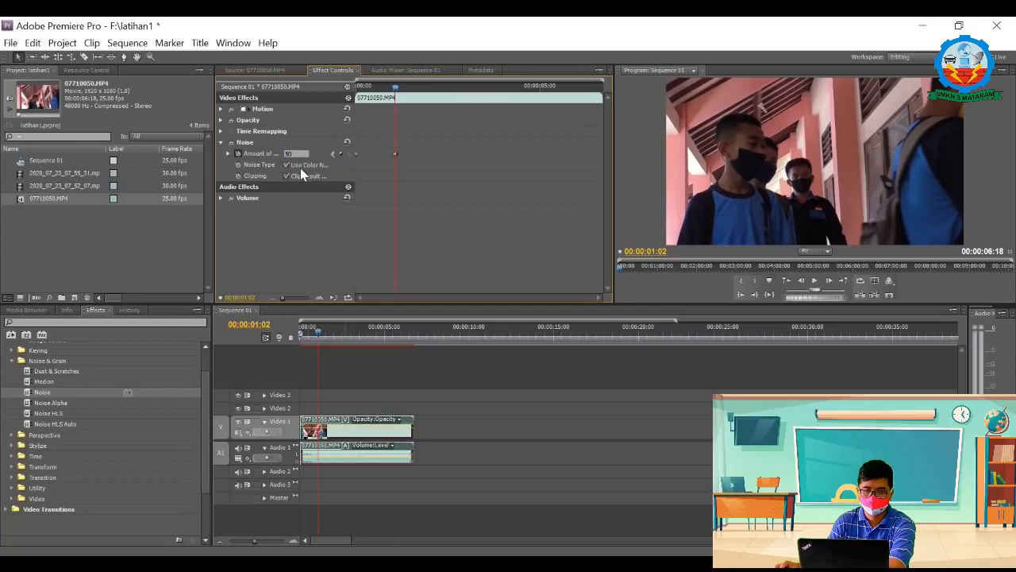
{"action": "key", "text": "Return"}
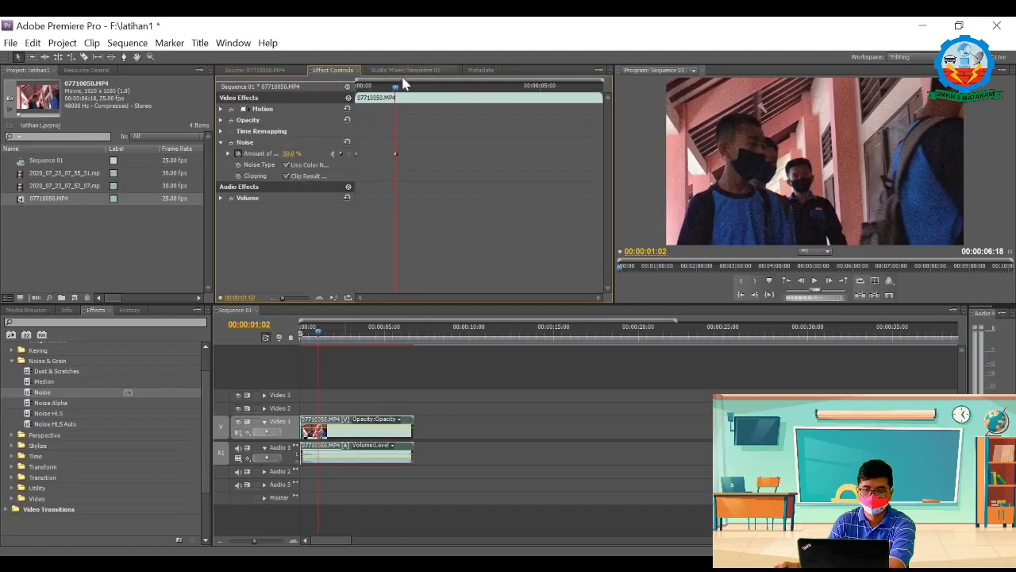
Step: Add an Amount of Noise keyframe at 00:00:02:00 and set it to 100%
{"action": "left_click_drag", "start_coordinate": [396, 88], "coordinate": [428, 91]}
{"action": "left_click", "coordinate": [290, 153]}
{"action": "key", "text": "ctrl+s"}
{"action": "left_click", "coordinate": [340, 153]}
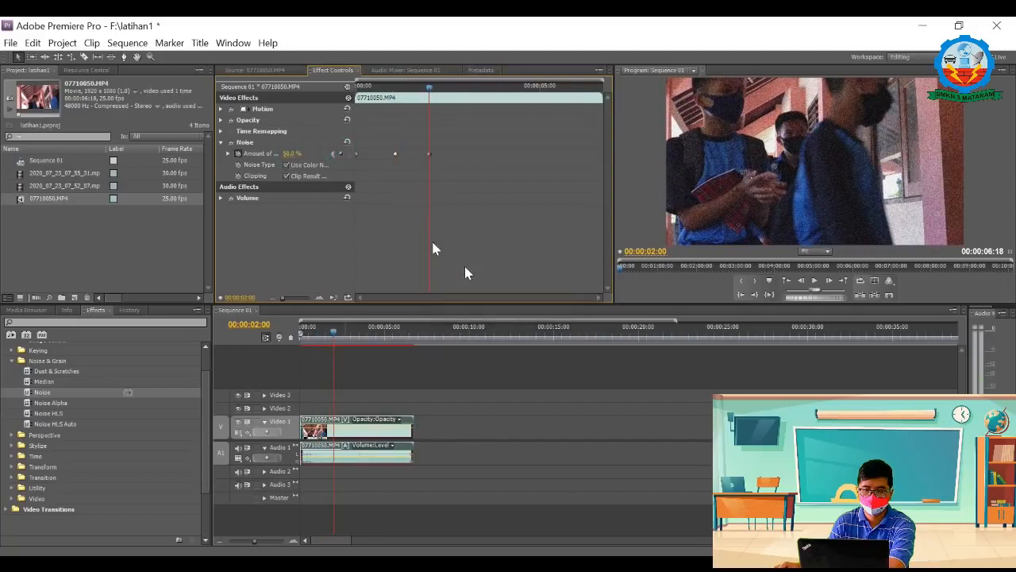
{"action": "left_click", "coordinate": [339, 153]}
{"action": "left_click", "coordinate": [299, 154]}
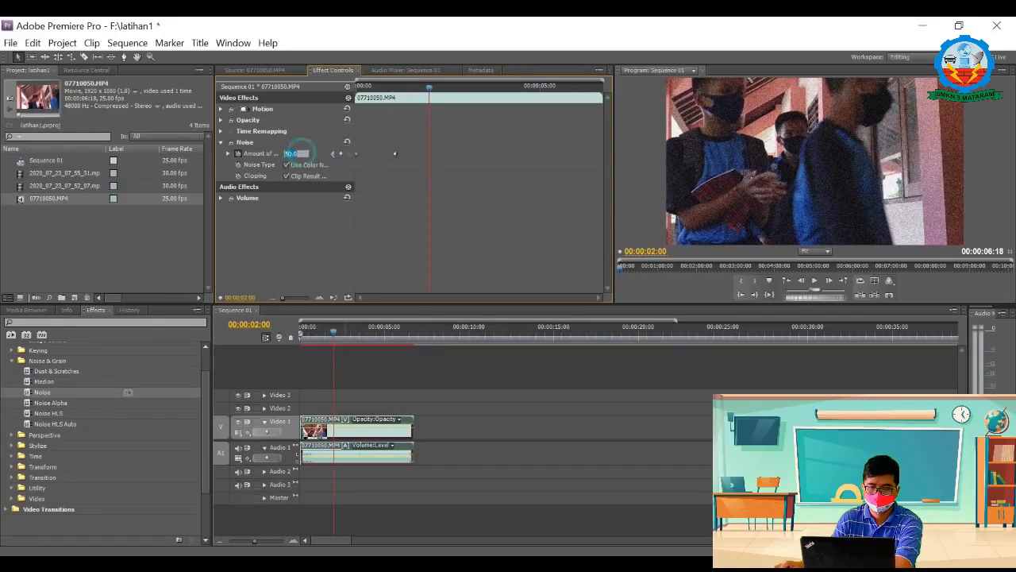
{"action": "type", "text": "100"}
Step: Add an Amount of Noise keyframe of 0% at 00:00:03:03 and play the clip from its start
{"action": "left_click_drag", "start_coordinate": [429, 86], "coordinate": [470, 88]}
{"action": "left_click", "coordinate": [340, 153]}
{"action": "left_click", "coordinate": [293, 153]}
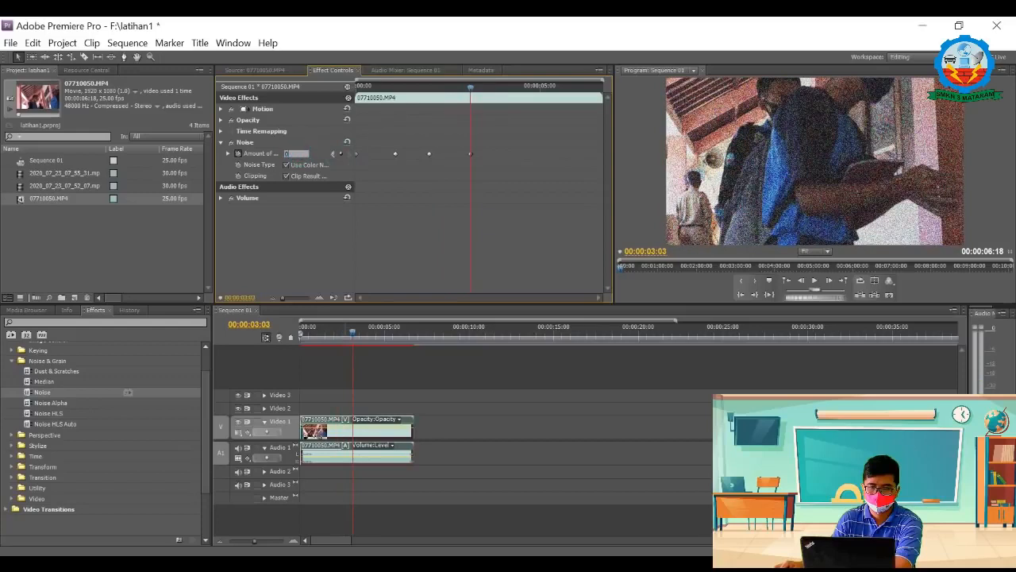
{"action": "type", "text": "0"}
{"action": "key", "text": "Return"}
{"action": "left_click_drag", "start_coordinate": [469, 88], "coordinate": [338, 122]}
{"action": "key", "text": "space"}
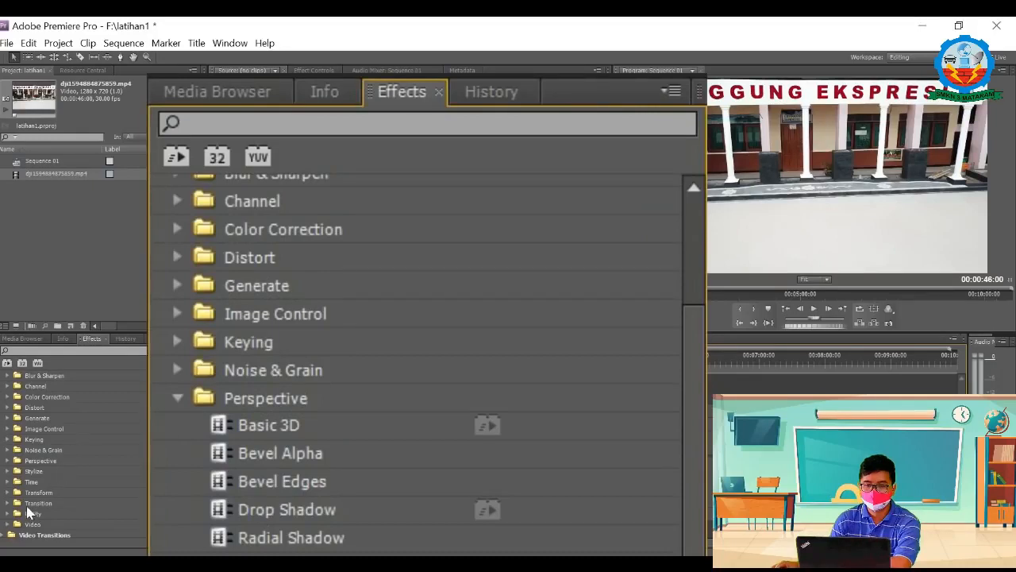
Step: Apply the Basic 3D effect from Perspective to the dji1594884875859.mp4 clip and expand its parameters
{"action": "left_click", "coordinate": [8, 462]}
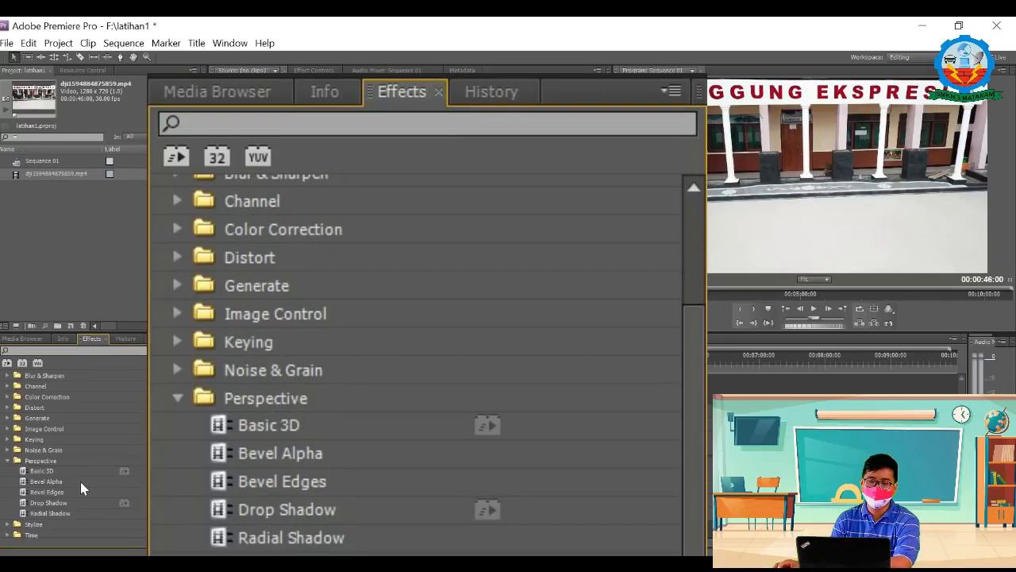
{"action": "left_click_drag", "start_coordinate": [28, 471], "coordinate": [292, 440]}
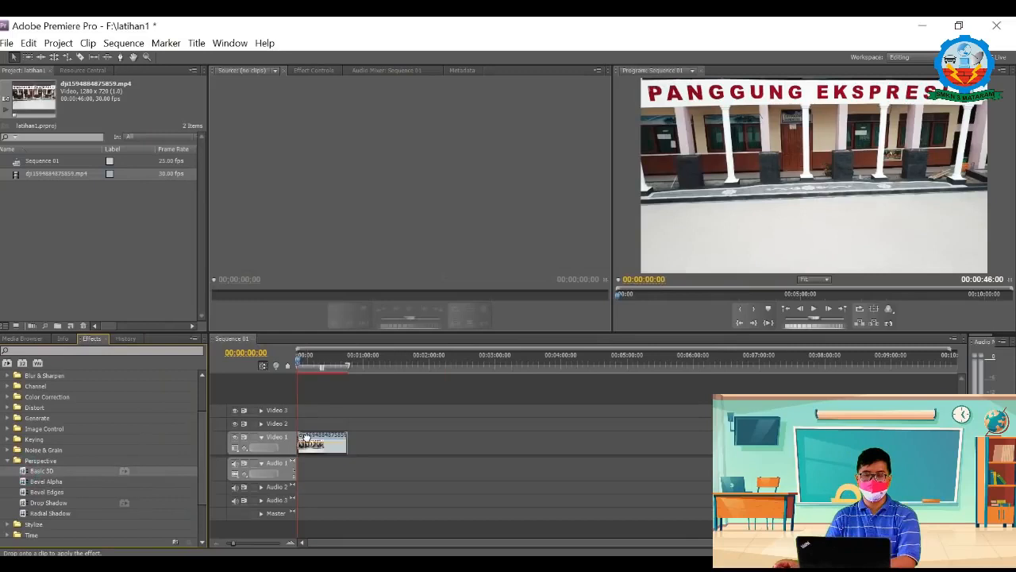
{"action": "left_click", "coordinate": [315, 70]}
{"action": "left_click", "coordinate": [214, 143]}
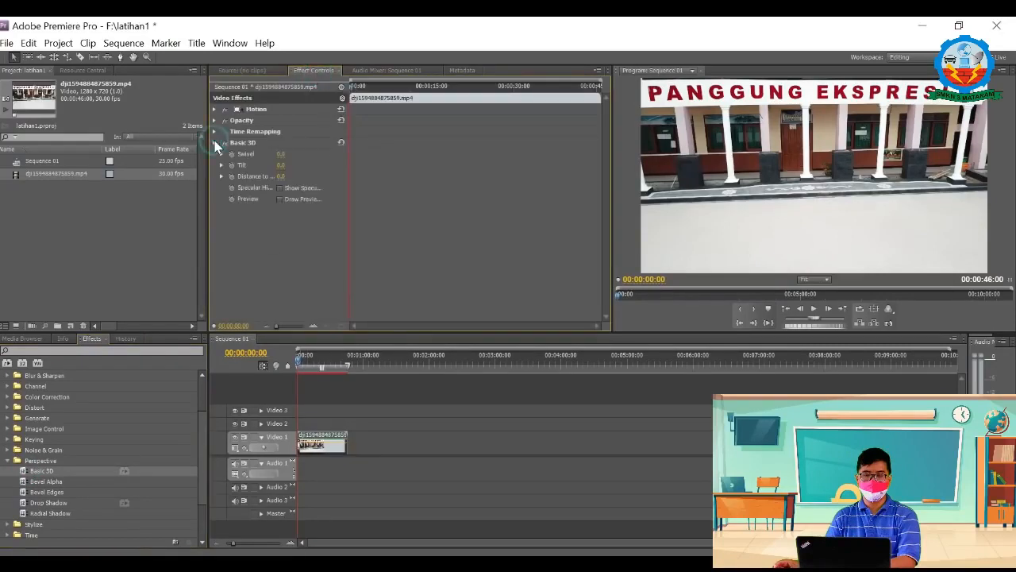
Step: Keyframe Basic 3D's Swivel from the clip's start and set it to 50° at 00:00:03:24
{"action": "mouse_move", "coordinate": [354, 88]}
{"action": "left_mouse_down"}
{"action": "mouse_move", "coordinate": [367, 87]}
{"action": "mouse_move", "coordinate": [342, 87]}
{"action": "left_mouse_up"}
{"action": "left_click", "coordinate": [231, 154]}
{"action": "left_click", "coordinate": [356, 87]}
{"action": "mouse_move", "coordinate": [359, 93]}
{"action": "left_mouse_down"}
{"action": "mouse_move", "coordinate": [379, 97]}
{"action": "mouse_move", "coordinate": [370, 97]}
{"action": "left_mouse_up"}
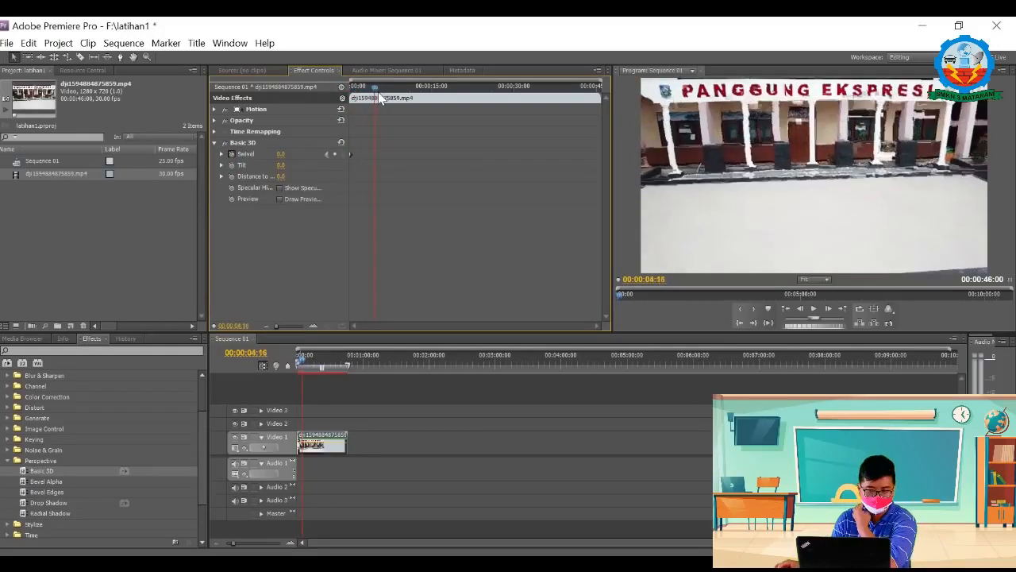
{"action": "left_click", "coordinate": [282, 154]}
{"action": "type", "text": "5"}
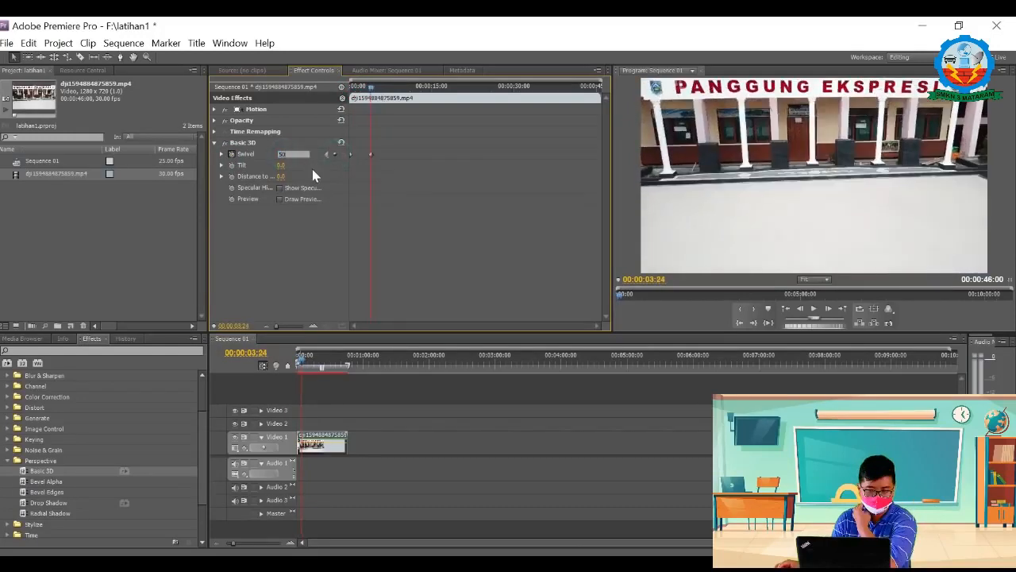
{"action": "type", "text": "0"}
{"action": "key", "text": "Return"}
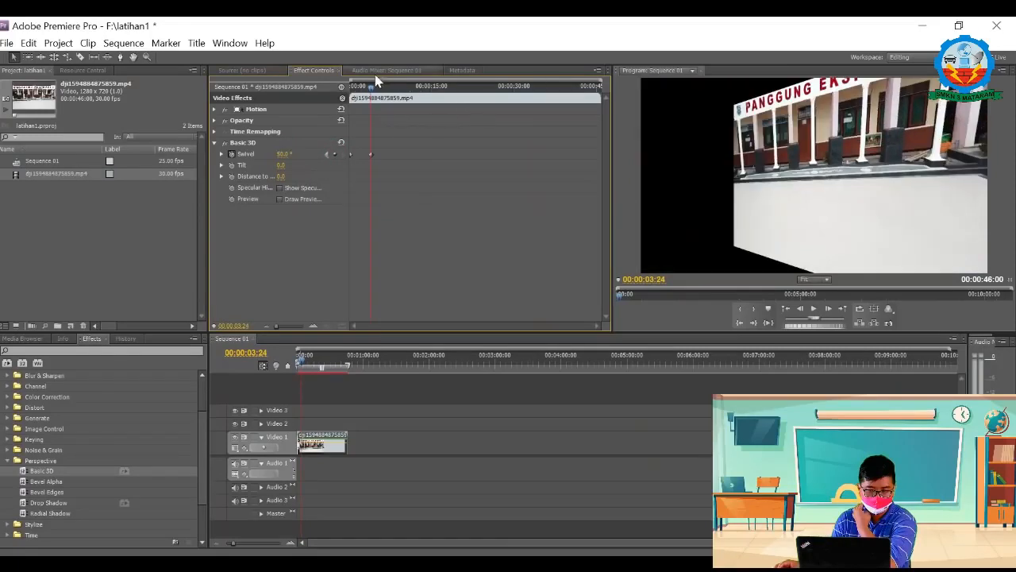
Step: Add a Swivel keyframe of 100° at 00:00:07:04 and scrub through the clip to preview the rotation
{"action": "left_click_drag", "start_coordinate": [380, 86], "coordinate": [389, 92]}
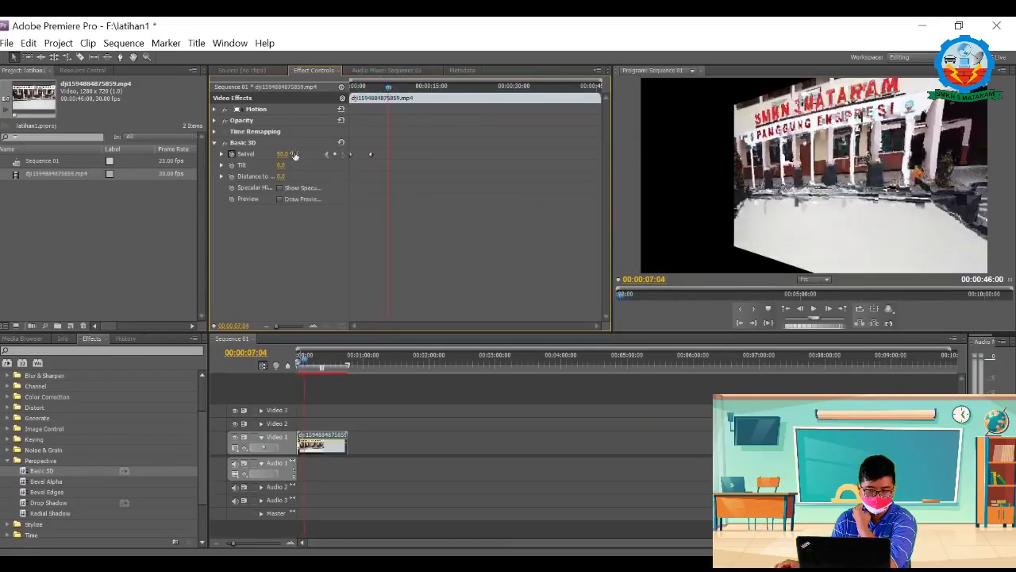
{"action": "left_click", "coordinate": [313, 154]}
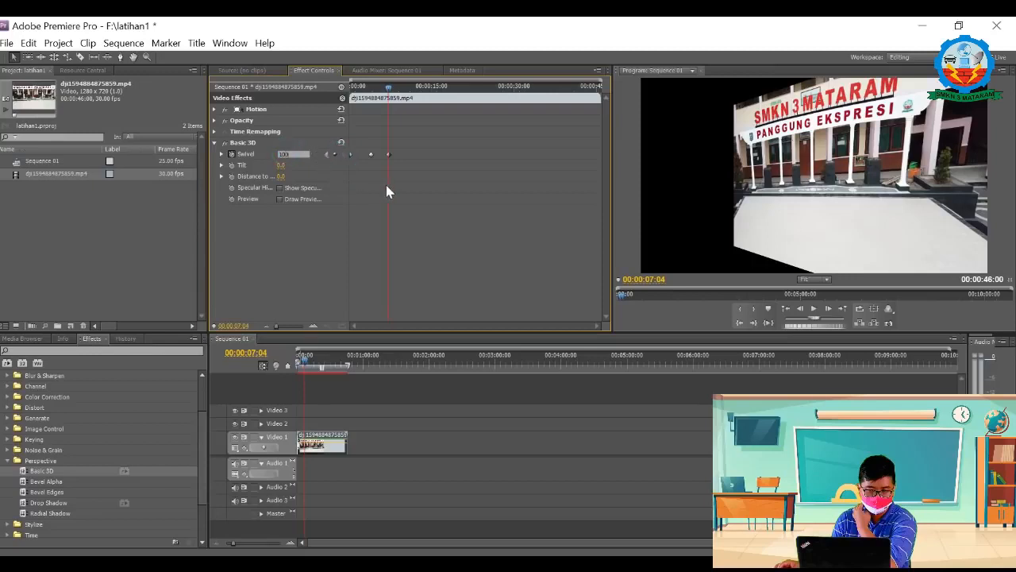
{"action": "key", "text": "Return"}
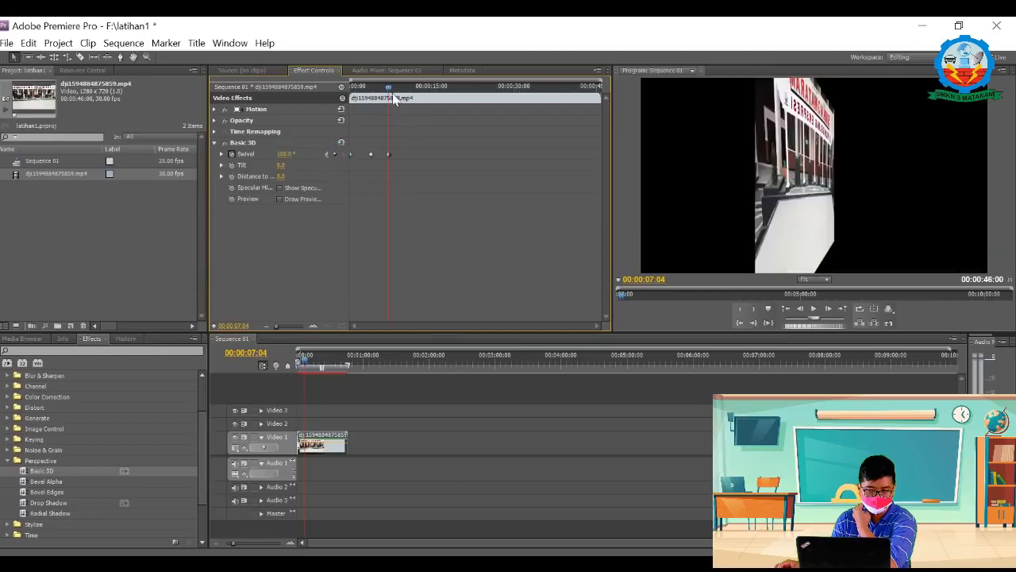
{"action": "left_click_drag", "start_coordinate": [390, 96], "coordinate": [344, 92]}
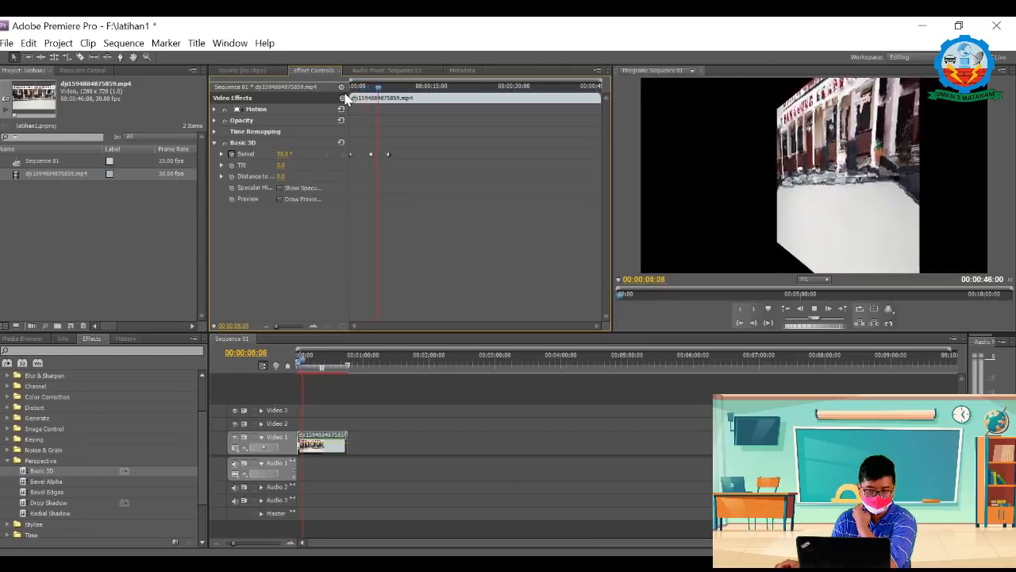
Step: Remove all Swivel keyframes, return to the clip's start and reset the Basic 3D effect
{"action": "left_click", "coordinate": [232, 154]}
{"action": "left_click", "coordinate": [547, 307]}
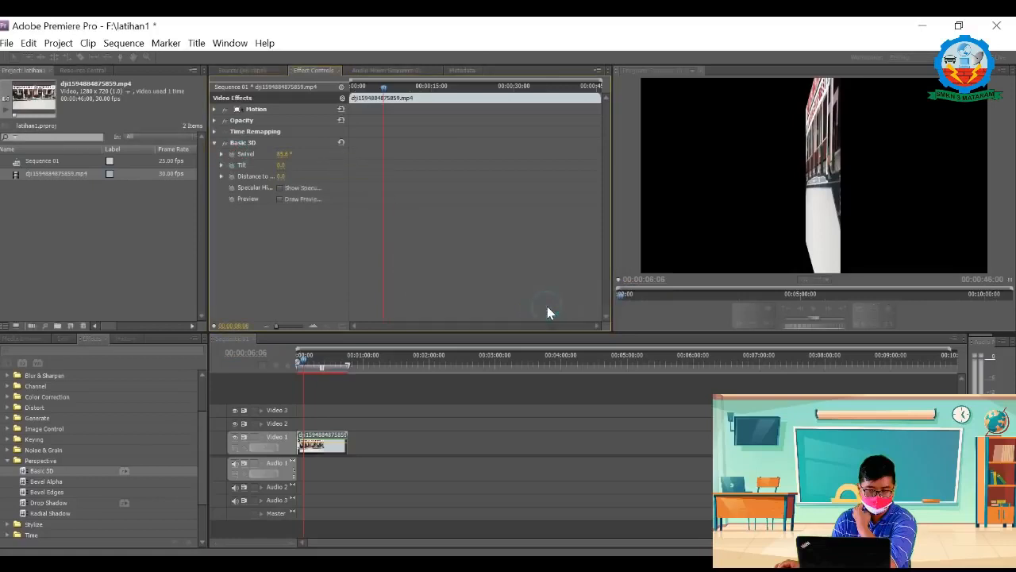
{"action": "left_click_drag", "start_coordinate": [381, 87], "coordinate": [329, 93]}
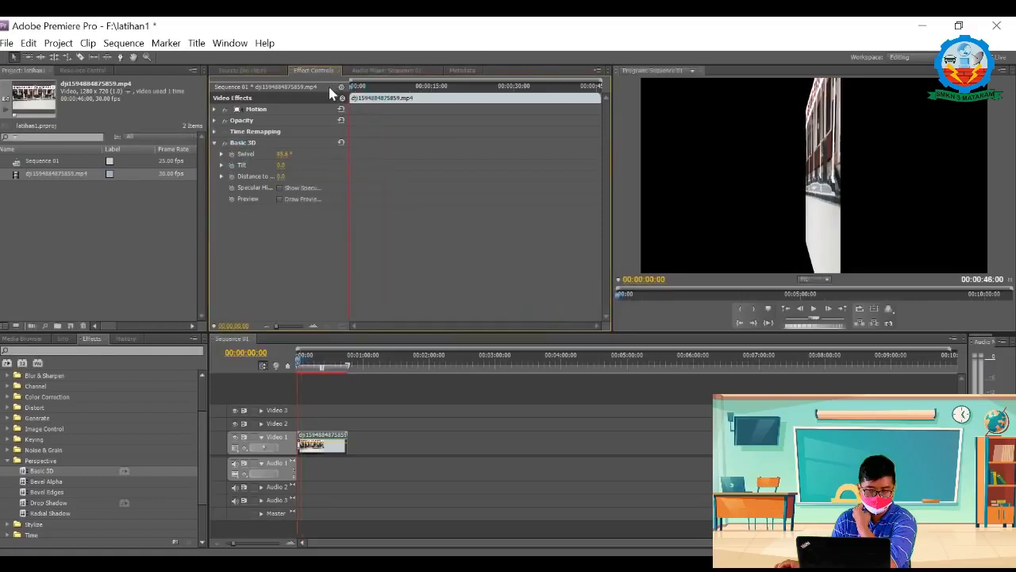
{"action": "left_click", "coordinate": [341, 142]}
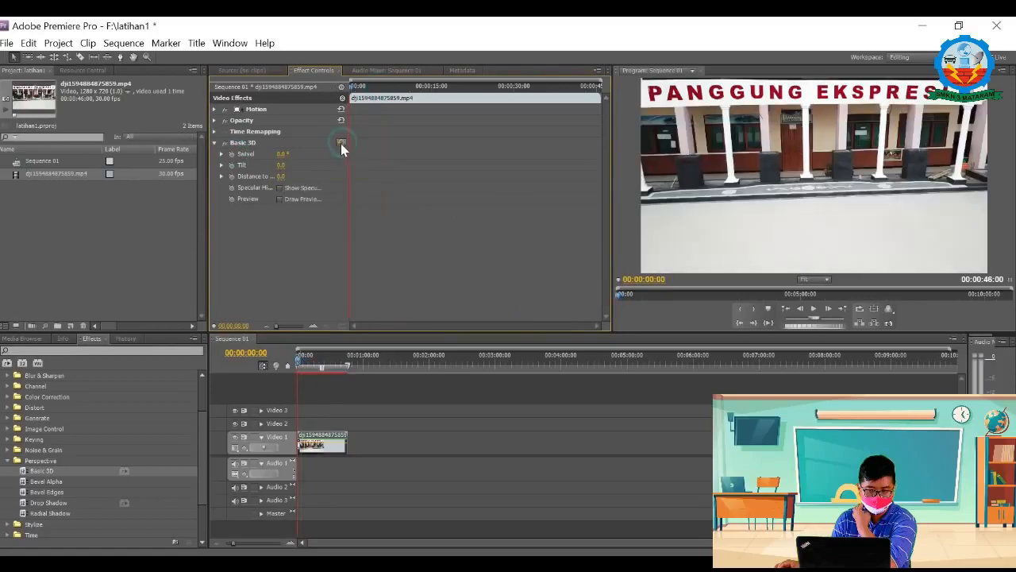
Step: Keyframe Basic 3D's Tilt from the clip's start and set it to 50° at 00:00:02:15
{"action": "left_click", "coordinate": [232, 165]}
{"action": "left_click_drag", "start_coordinate": [344, 89], "coordinate": [362, 89]}
{"action": "left_click", "coordinate": [335, 165]}
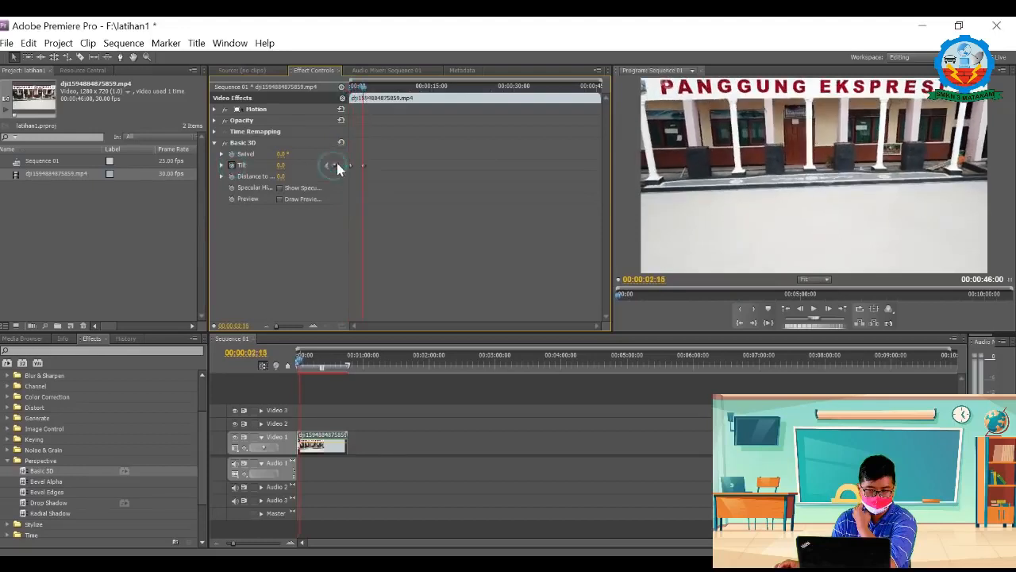
{"action": "left_click", "coordinate": [282, 165]}
{"action": "type", "text": "50"}
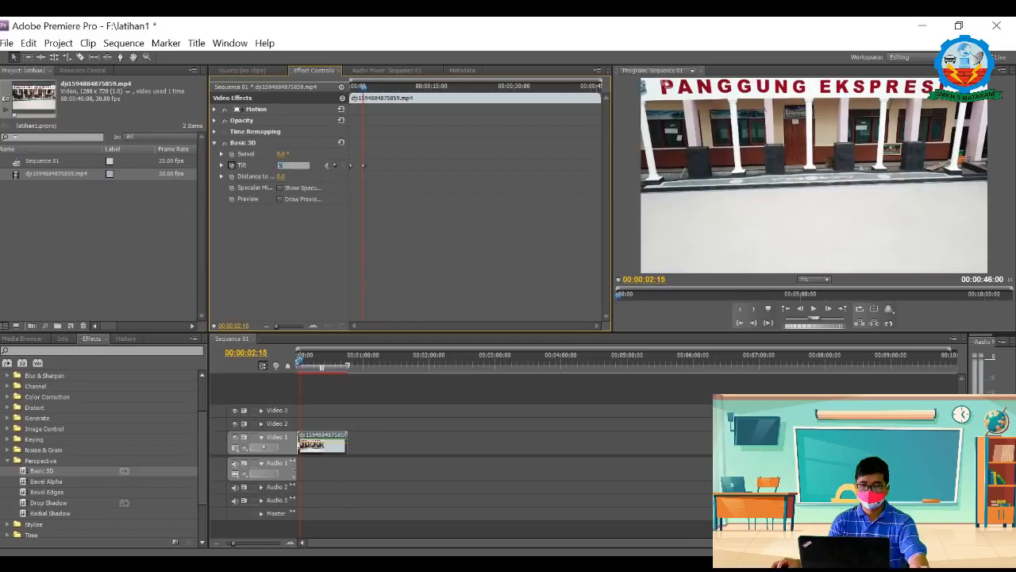
Step: Add a Tilt keyframe of 100° at 00:00:05:11 and play the clip from its start to preview it
{"action": "left_click_drag", "start_coordinate": [365, 93], "coordinate": [379, 89]}
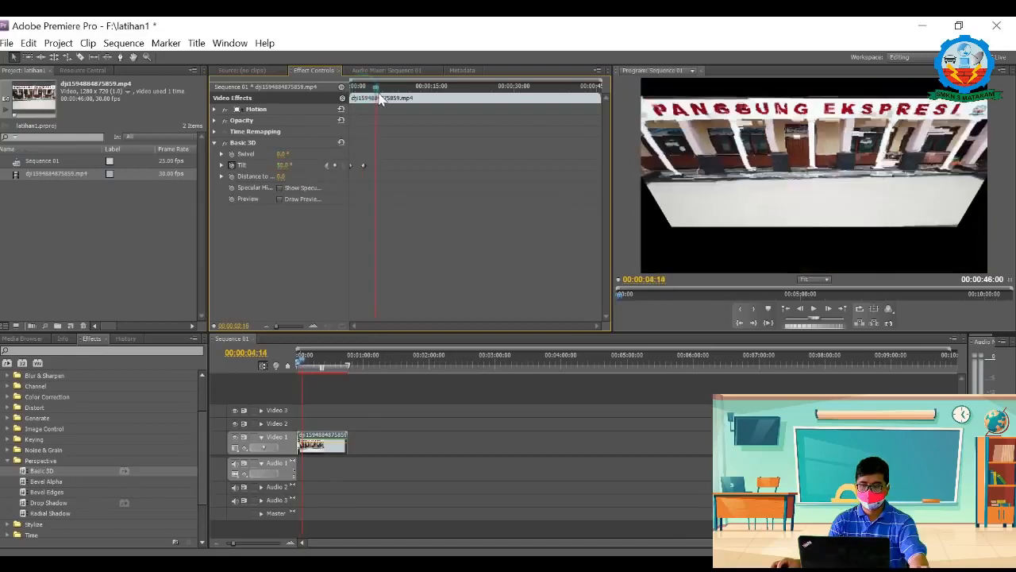
{"action": "left_click", "coordinate": [333, 166]}
{"action": "left_click", "coordinate": [291, 166]}
{"action": "key", "text": "BackSpace"}
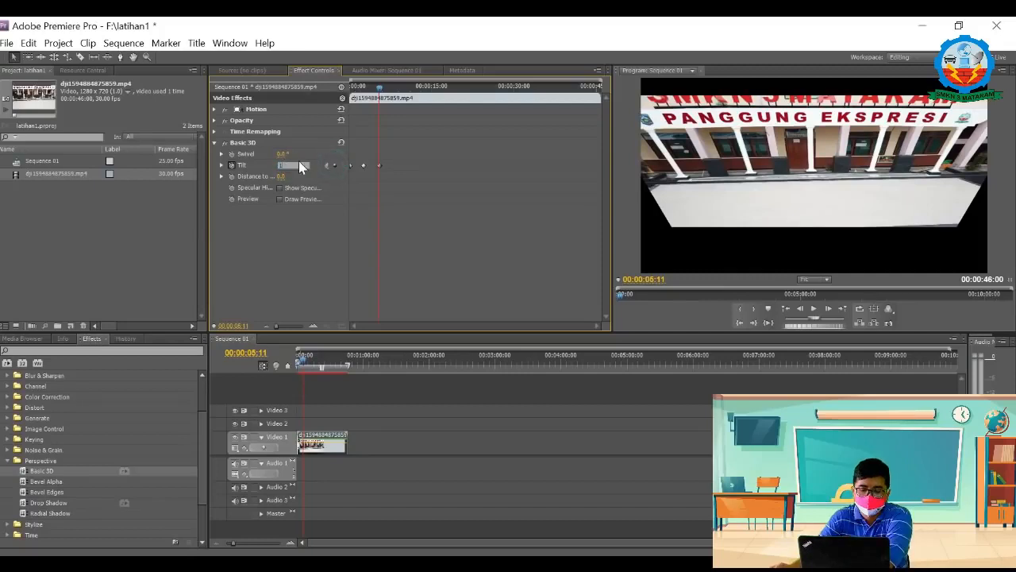
{"action": "type", "text": "100"}
{"action": "key", "text": "Return"}
{"action": "left_click_drag", "start_coordinate": [363, 92], "coordinate": [351, 89]}
{"action": "key", "text": "space"}
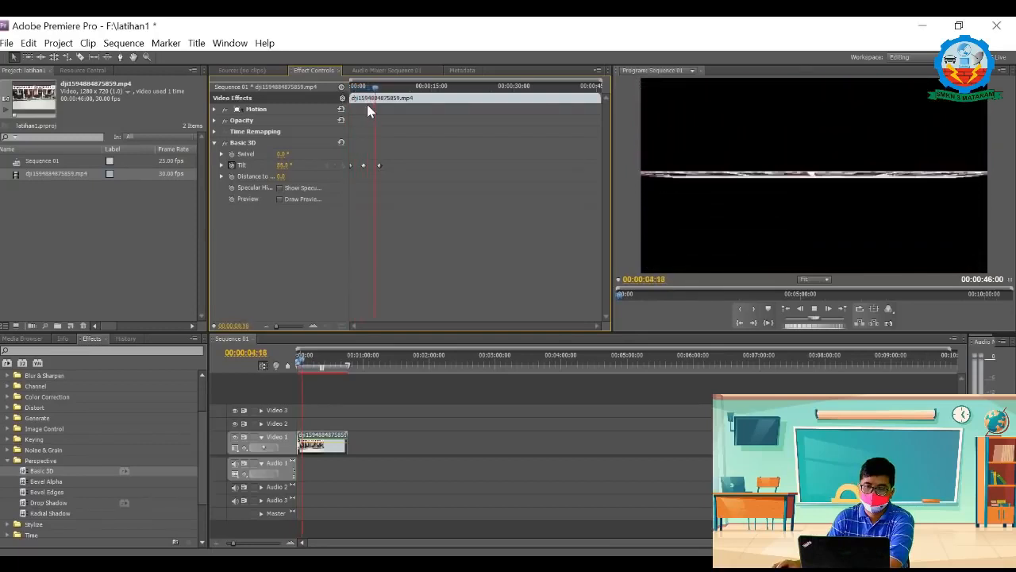
{"action": "key", "text": "space"}
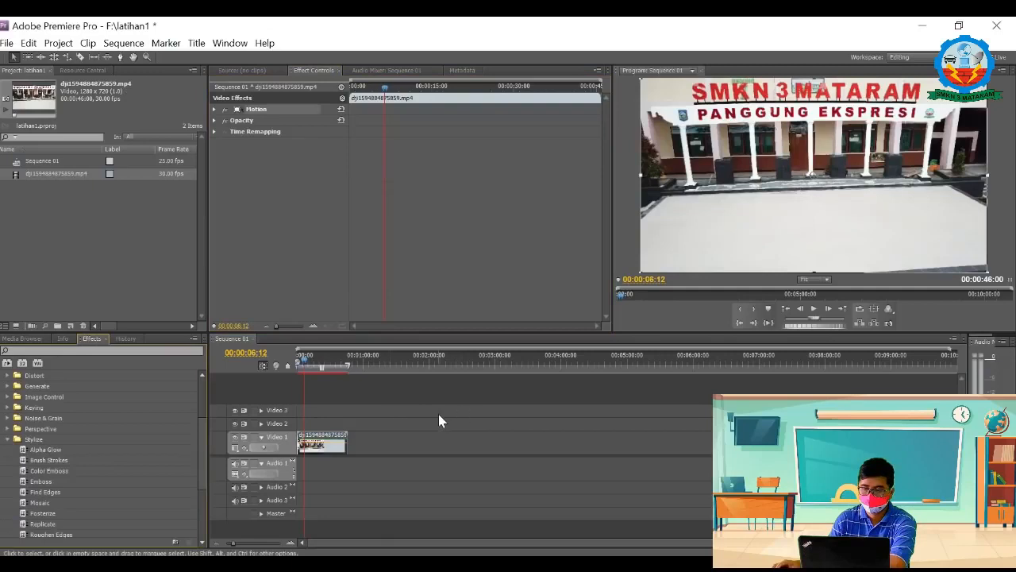
Step: Look through the Stylize effects and apply Solarize to the dji1594884875859.mp4 clip
{"action": "left_click", "coordinate": [7, 439]}
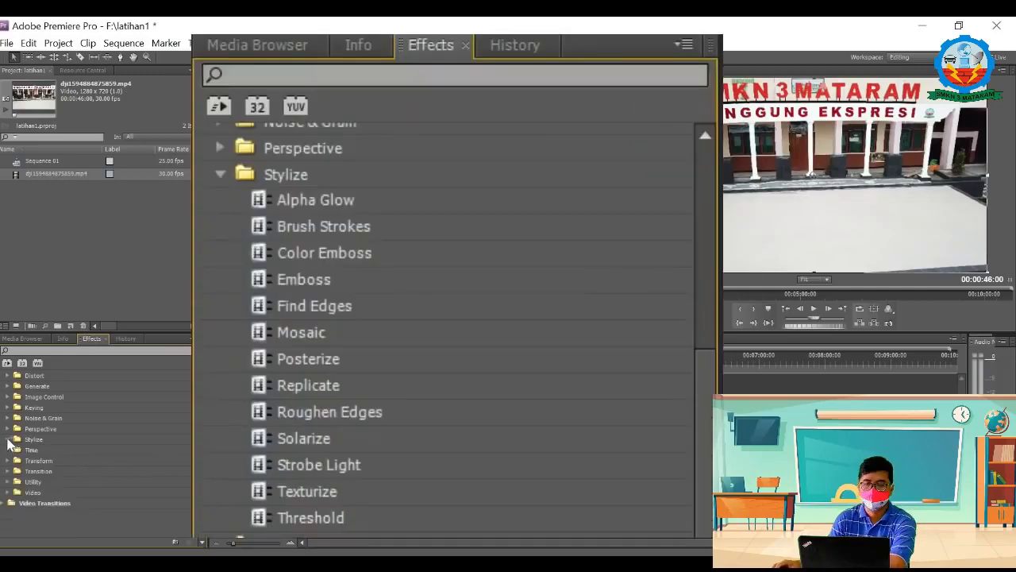
{"action": "left_click", "coordinate": [8, 439]}
{"action": "scroll", "coordinate": [96, 453], "scroll_direction": "down", "scroll_amount": 3}
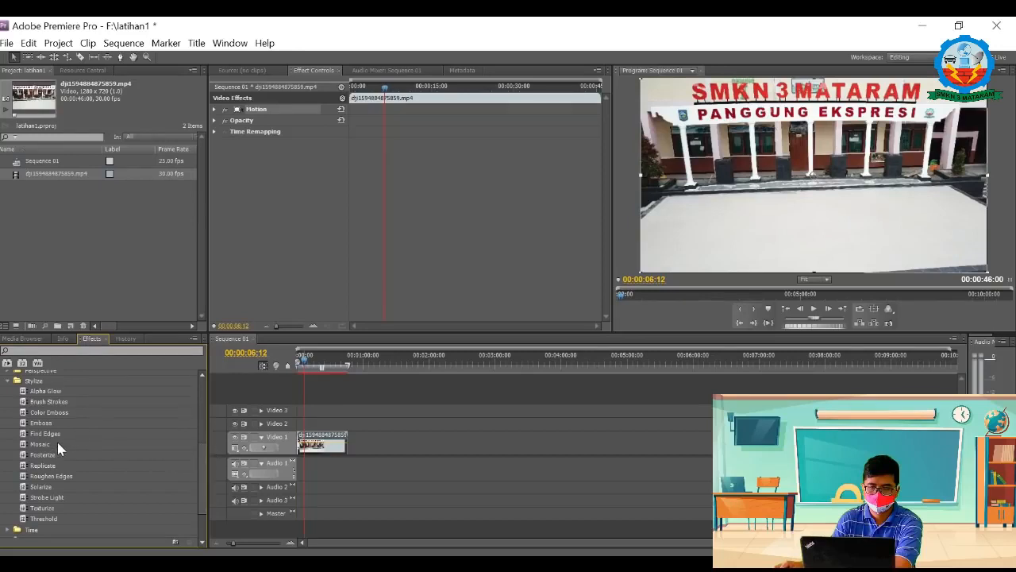
{"action": "left_click", "coordinate": [43, 393]}
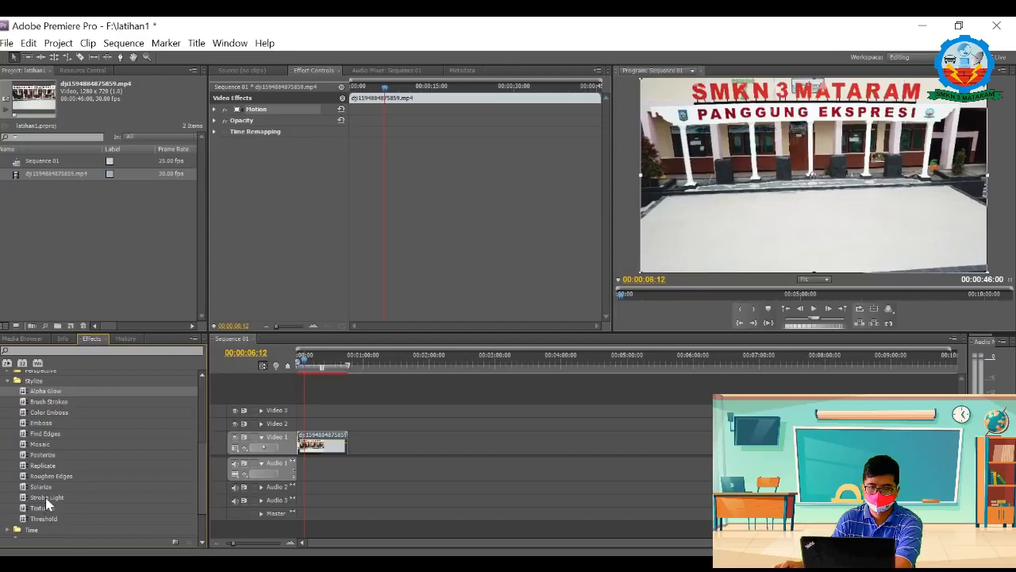
{"action": "left_click_drag", "start_coordinate": [24, 486], "coordinate": [324, 445]}
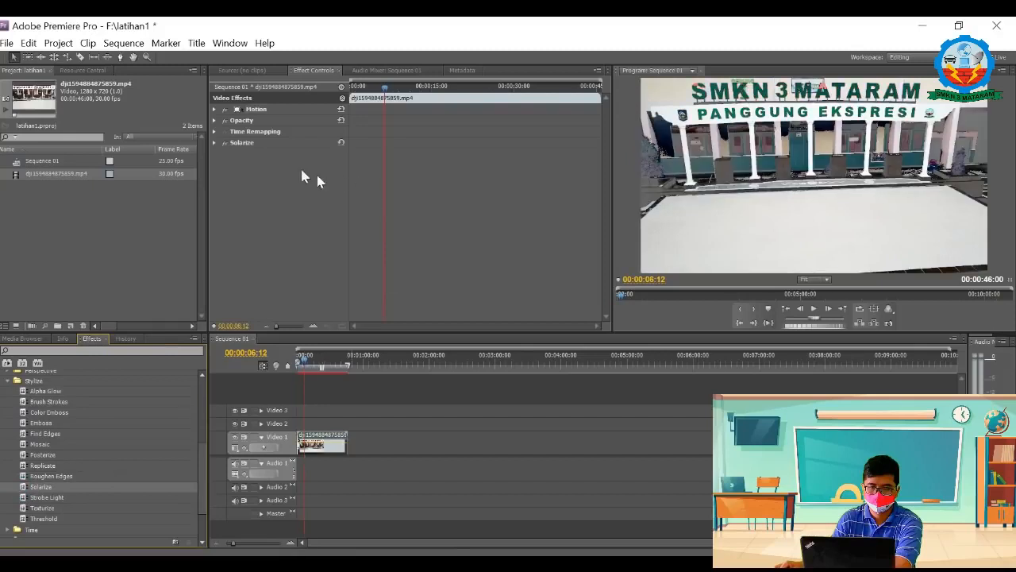
Step: Start keyframing Solarize's Threshold at the clip's start and play the clip
{"action": "left_click", "coordinate": [214, 142]}
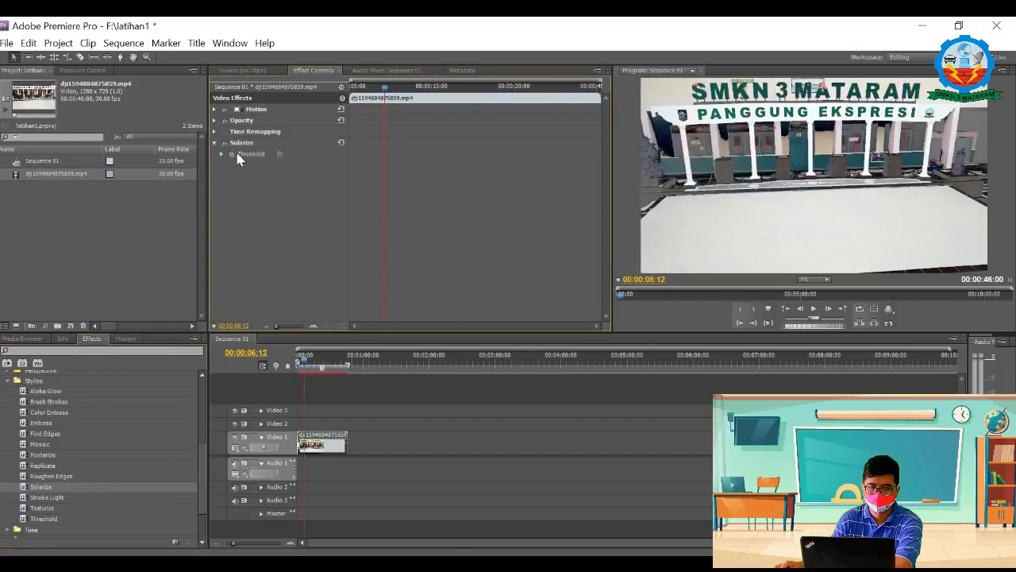
{"action": "left_click_drag", "start_coordinate": [387, 89], "coordinate": [350, 92]}
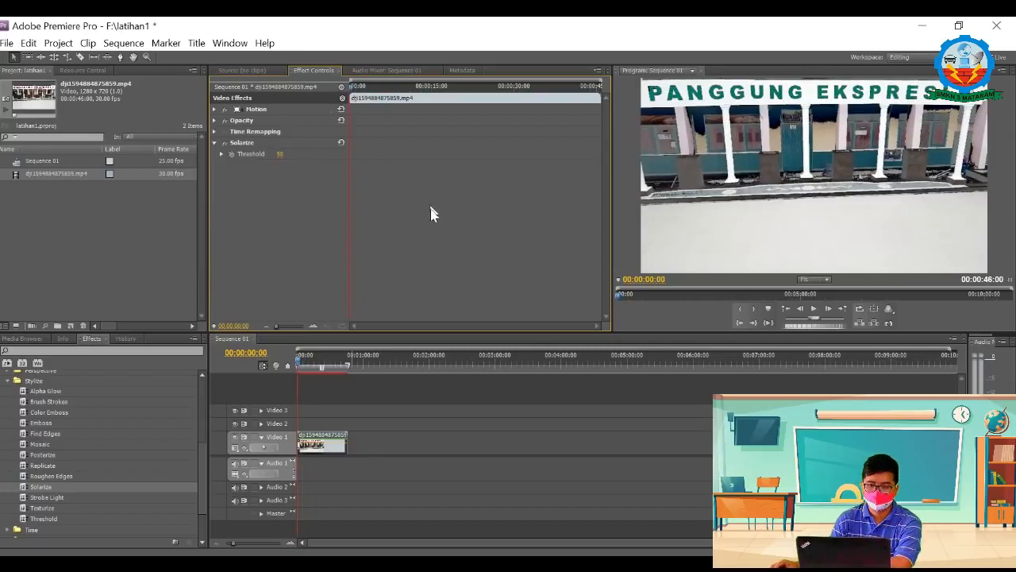
{"action": "left_click", "coordinate": [231, 153]}
{"action": "key", "text": "space"}
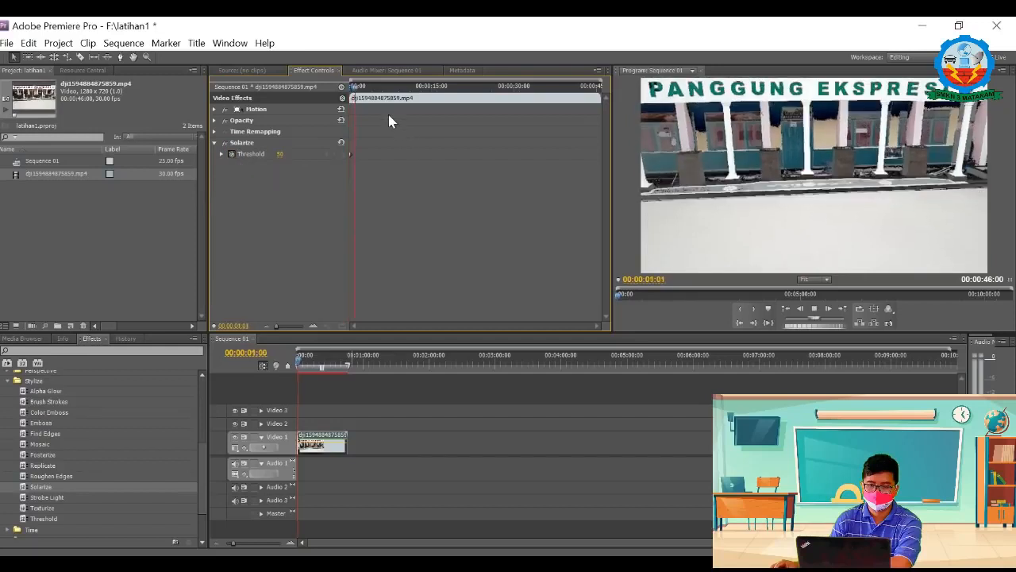
Step: Stop playback at 00:00:02:15 and add a Solarize Threshold keyframe there with a value of 100
{"action": "key", "text": "space"}
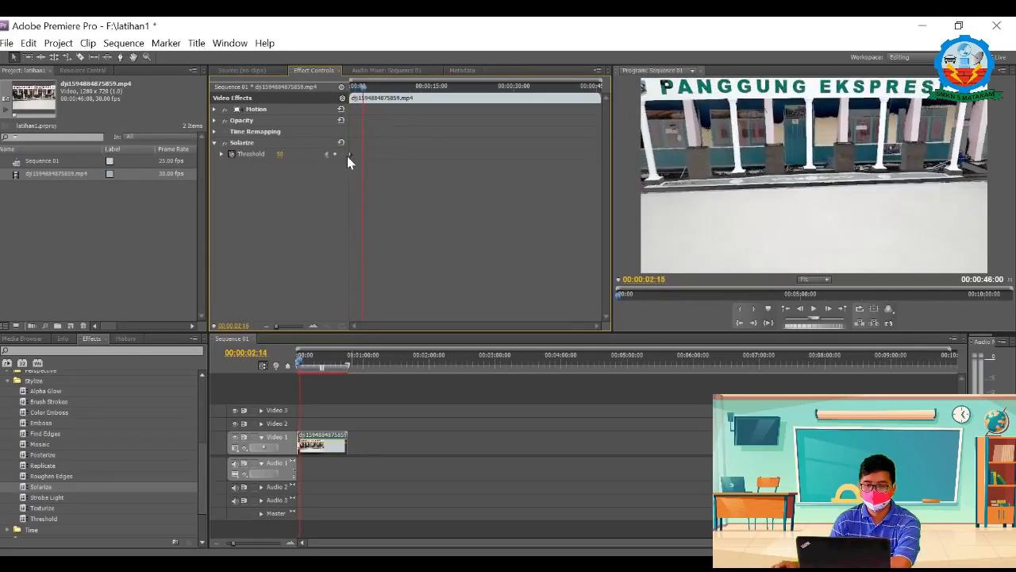
{"action": "left_click", "coordinate": [333, 155]}
{"action": "left_click", "coordinate": [282, 154]}
{"action": "type", "text": "100"}
{"action": "key", "text": "Return"}
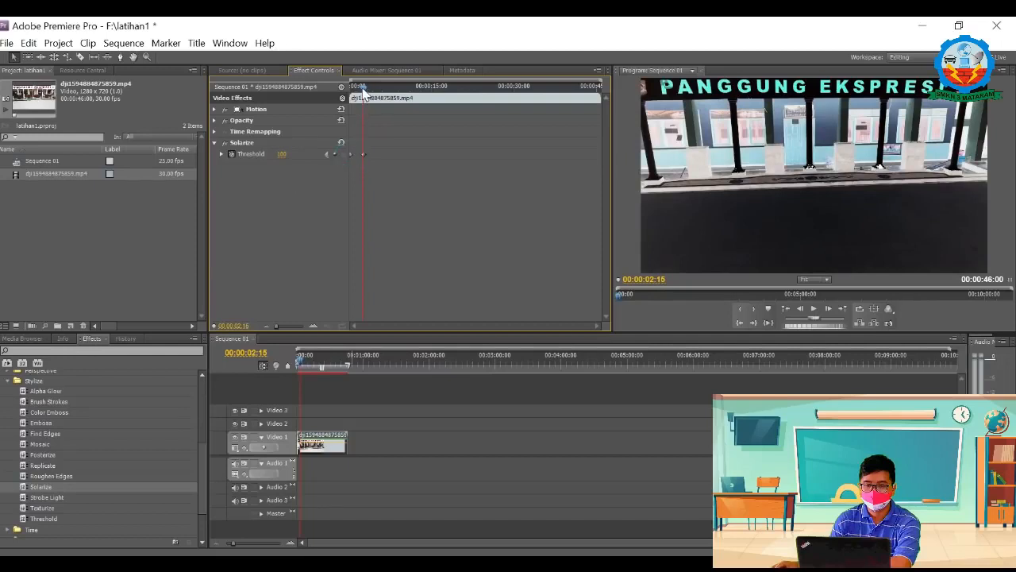
Step: Return to the clip's start and set Solarize's Threshold keyframe there to 0
{"action": "left_click_drag", "start_coordinate": [361, 86], "coordinate": [324, 88]}
{"action": "left_click", "coordinate": [280, 154]}
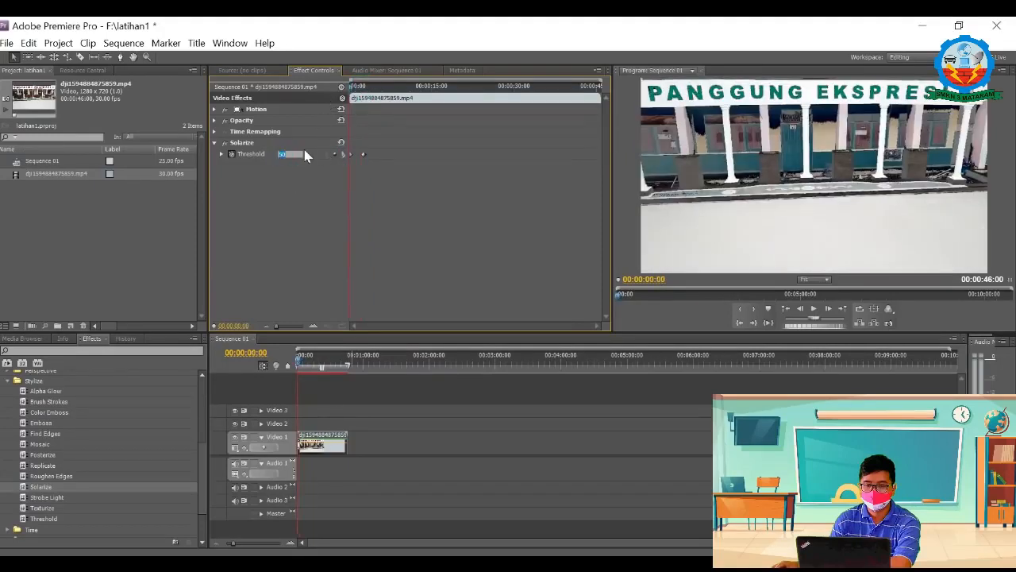
{"action": "type", "text": "0"}
{"action": "key", "text": "Return"}
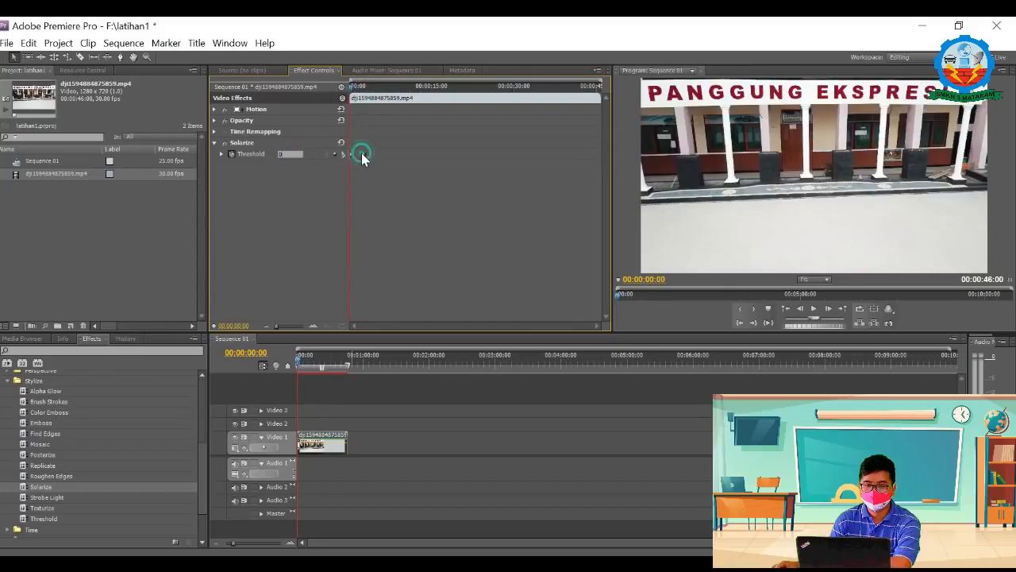
Step: Set Solarize's Threshold to 50 at 00:00:02:18
{"action": "left_click_drag", "start_coordinate": [352, 90], "coordinate": [365, 91]}
{"action": "left_click", "coordinate": [281, 154]}
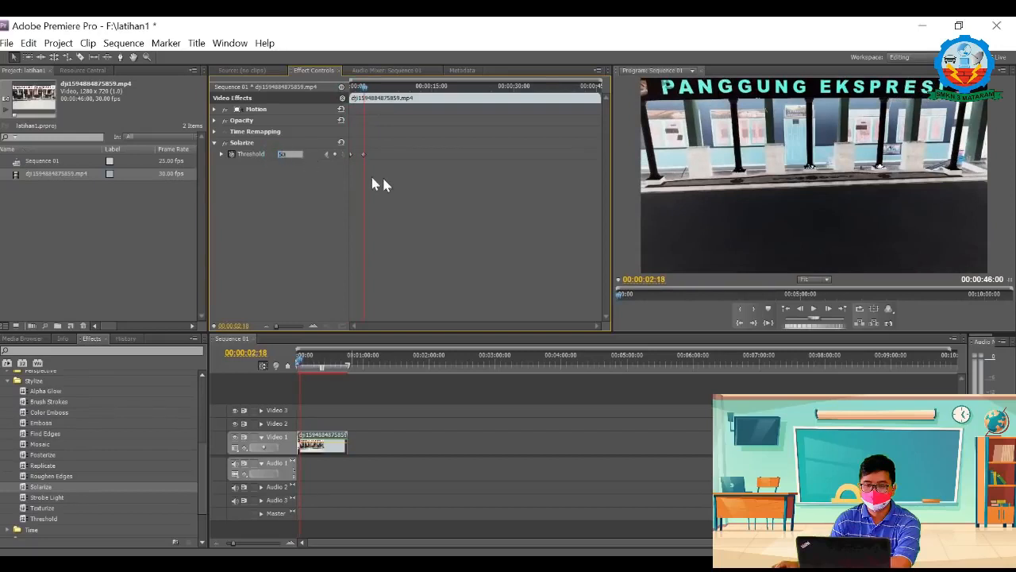
{"action": "left_click", "coordinate": [382, 181]}
Step: Add a Solarize Threshold keyframe of 100 at 00:00:06:10
{"action": "left_click_drag", "start_coordinate": [365, 88], "coordinate": [388, 101]}
{"action": "left_click", "coordinate": [282, 154]}
{"action": "type", "text": "100"}
{"action": "left_click", "coordinate": [318, 209]}
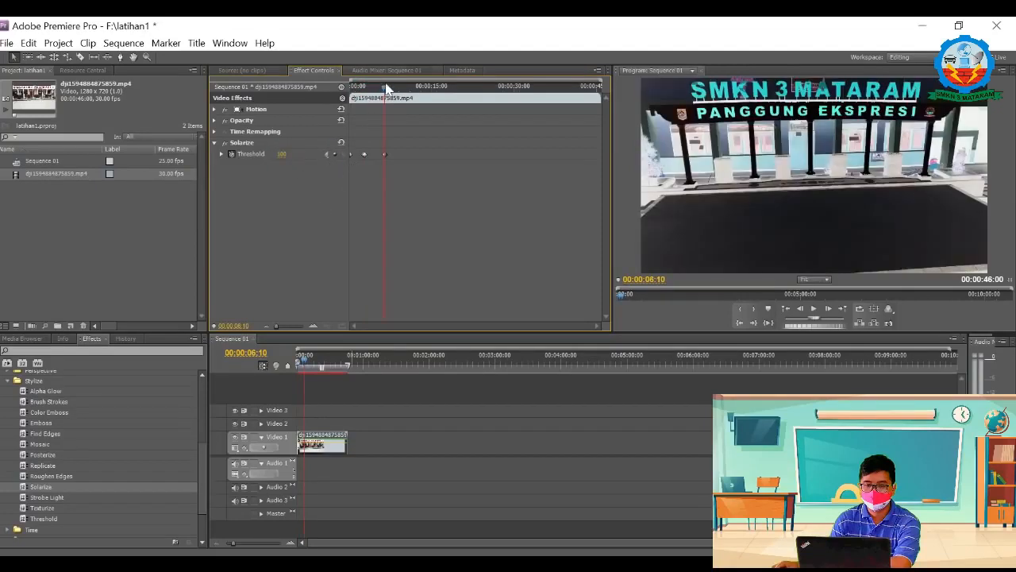
Step: Play the clip from its start to preview the animated Solarize effect, return to the start and deselect the clip
{"action": "left_click_drag", "start_coordinate": [381, 81], "coordinate": [336, 95]}
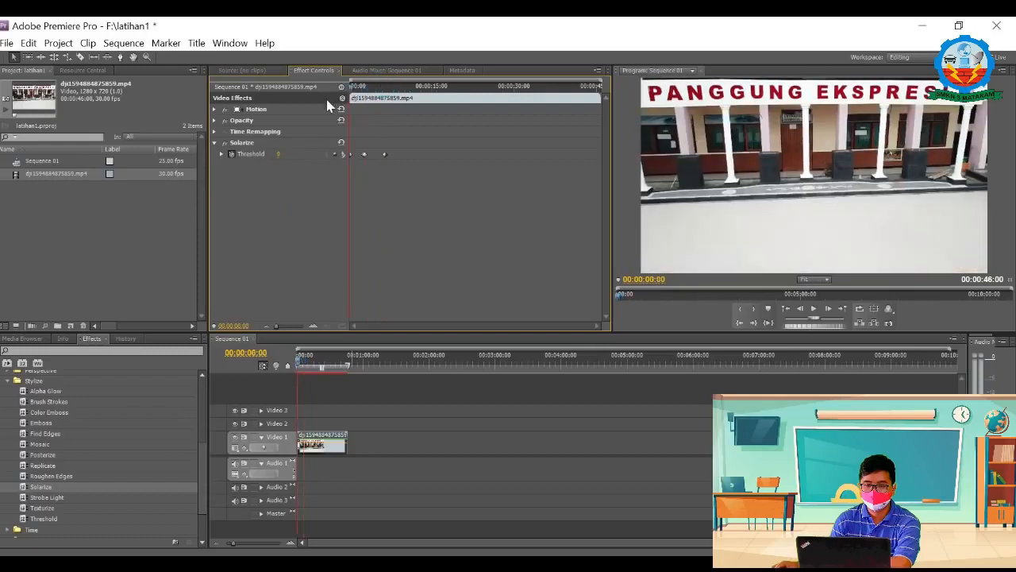
{"action": "key", "text": "space"}
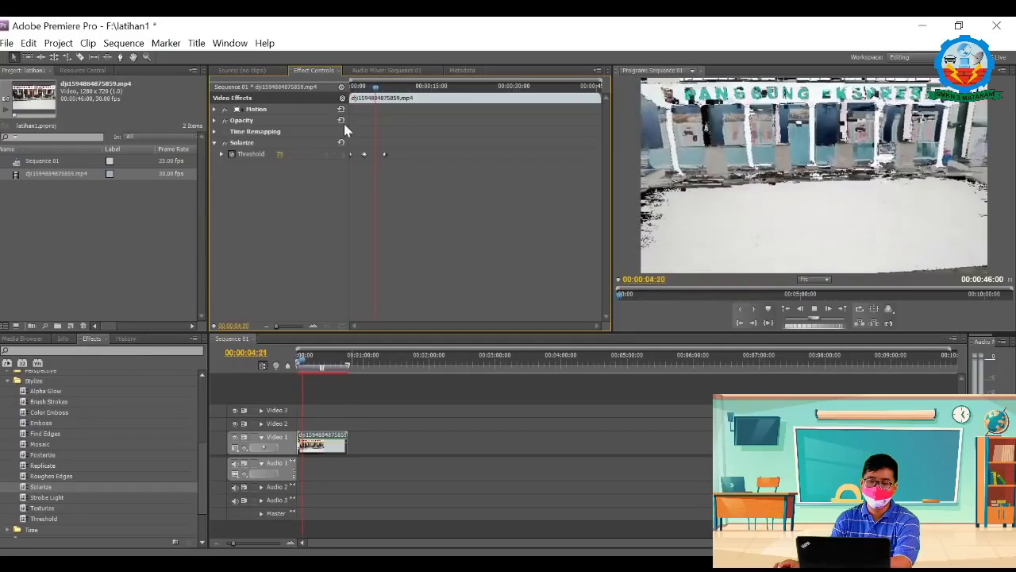
{"action": "key", "text": "space"}
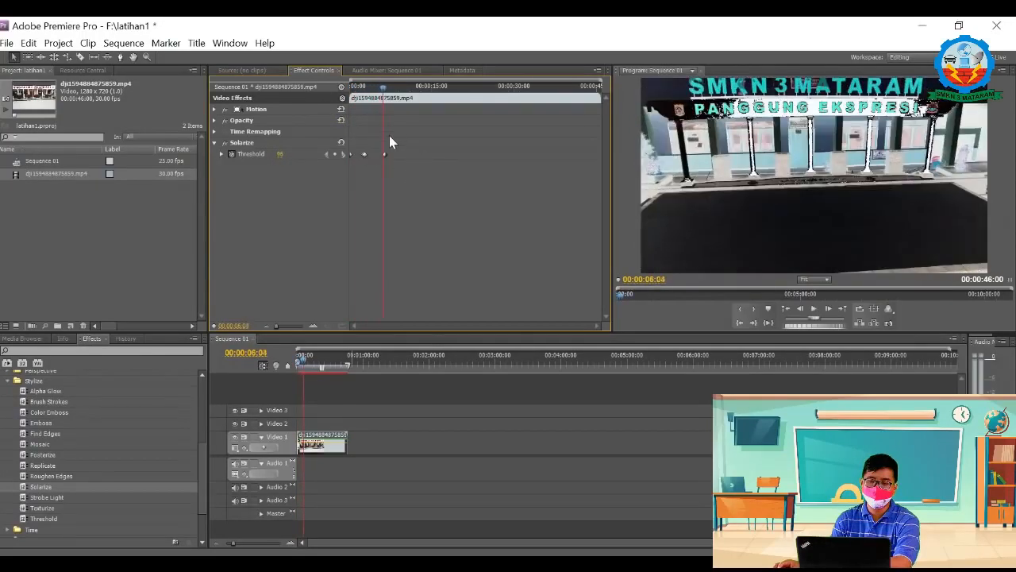
{"action": "left_click_drag", "start_coordinate": [385, 89], "coordinate": [349, 91]}
{"action": "left_click", "coordinate": [665, 407]}
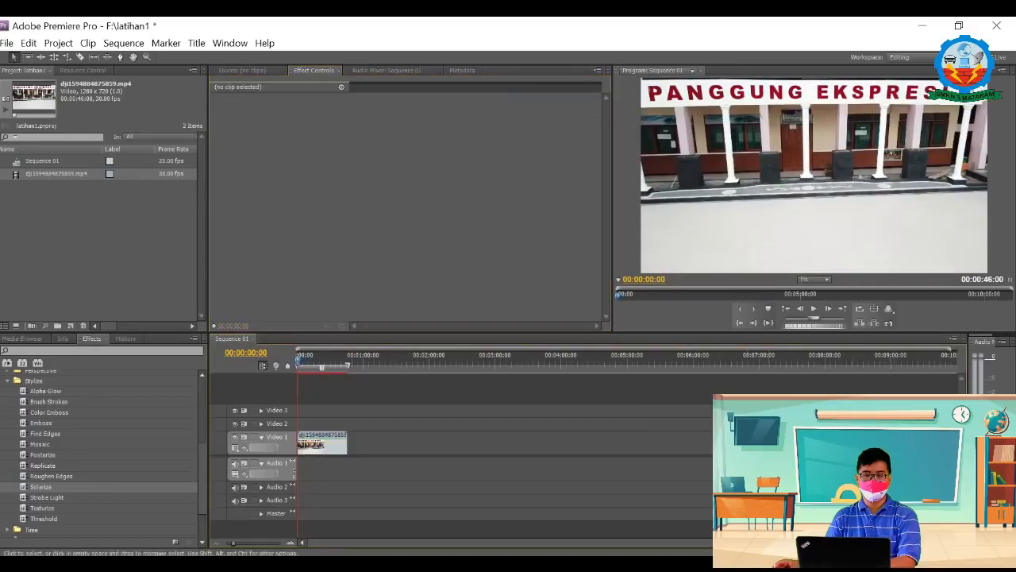
Step: Close the Stylize effects and apply Echo from the Time category to the dji1594884875859.mp4 clip
{"action": "left_click", "coordinate": [10, 380]}
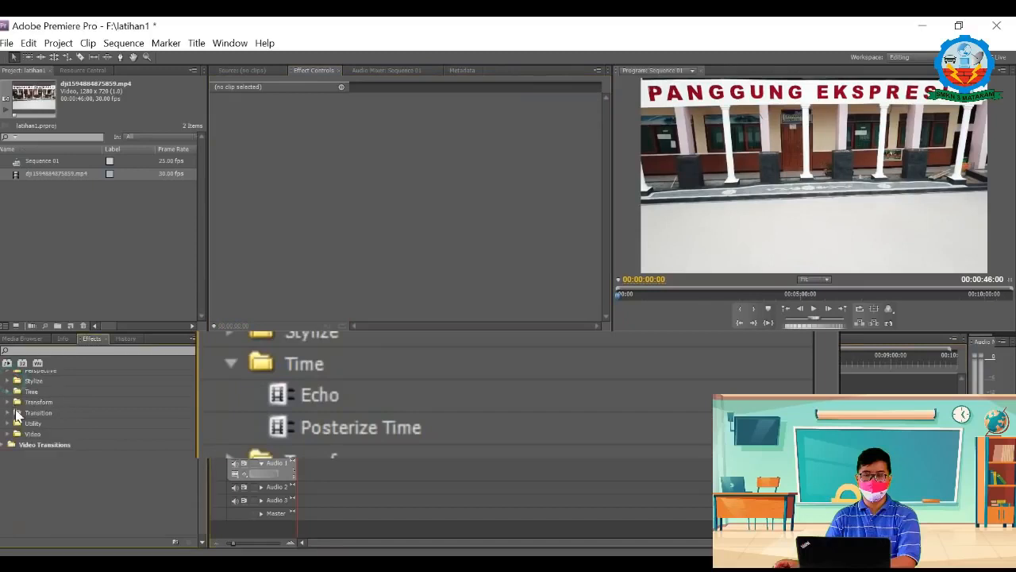
{"action": "left_click", "coordinate": [8, 391]}
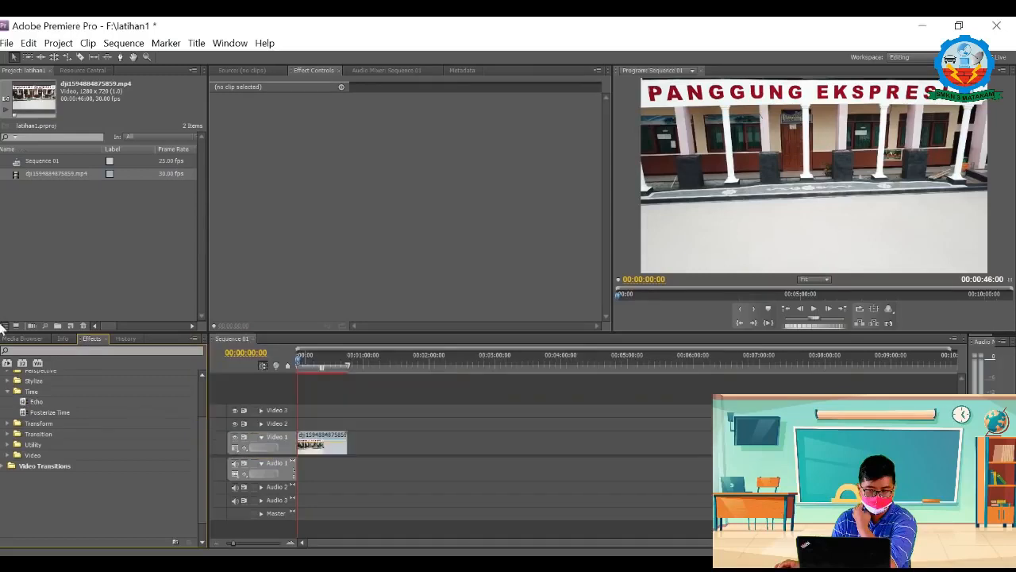
{"action": "left_click", "coordinate": [26, 402]}
{"action": "left_click_drag", "start_coordinate": [24, 402], "coordinate": [322, 442]}
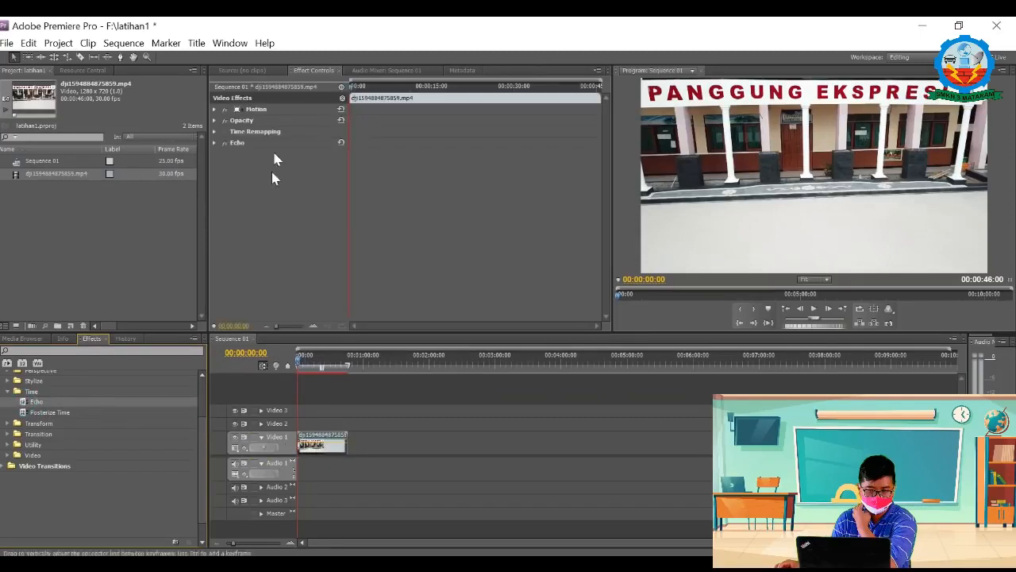
Step: Keyframe Echo's Echo Time from the clip's start and set it to 25 at 00:00:04:11
{"action": "left_click", "coordinate": [214, 142]}
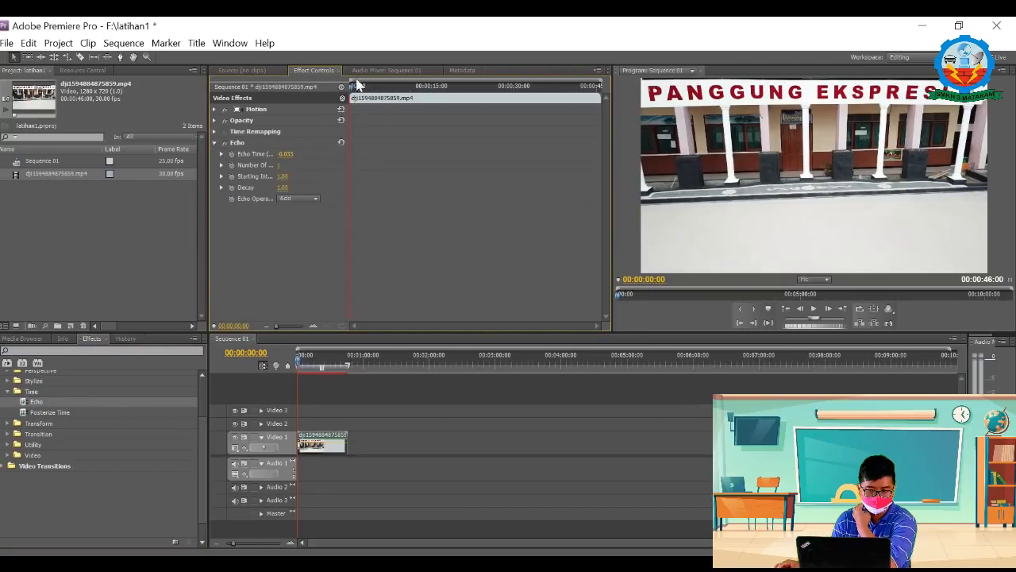
{"action": "left_click", "coordinate": [232, 154]}
{"action": "left_click_drag", "start_coordinate": [354, 81], "coordinate": [371, 93]}
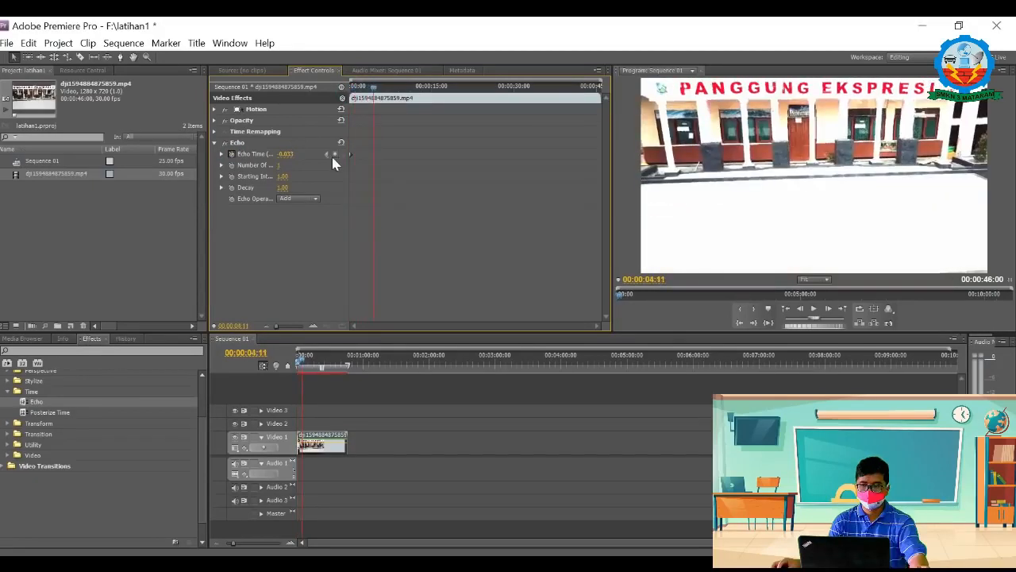
{"action": "left_click", "coordinate": [287, 154]}
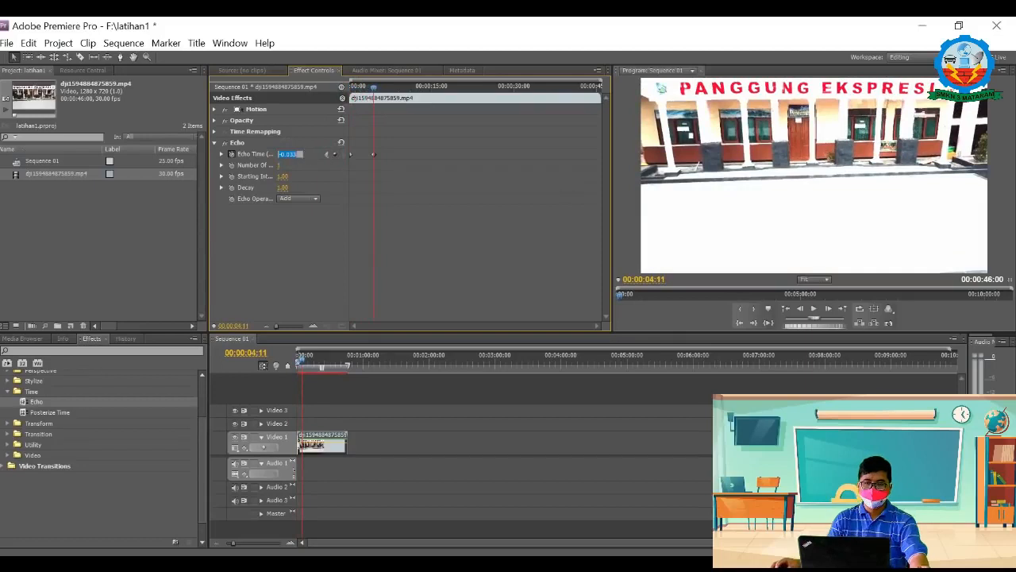
{"action": "type", "text": "25"}
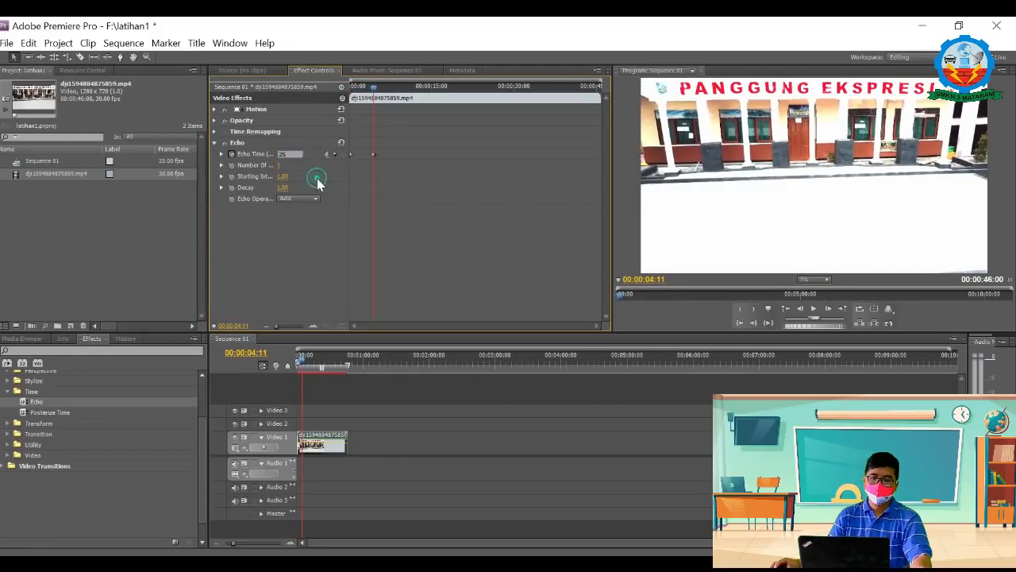
Step: Add an Echo Time keyframe of 50 at 00:00:08:11
{"action": "left_click_drag", "start_coordinate": [374, 85], "coordinate": [392, 99]}
{"action": "left_click", "coordinate": [334, 154]}
{"action": "left_click", "coordinate": [288, 154]}
{"action": "type", "text": "50"}
{"action": "key", "text": "Return"}
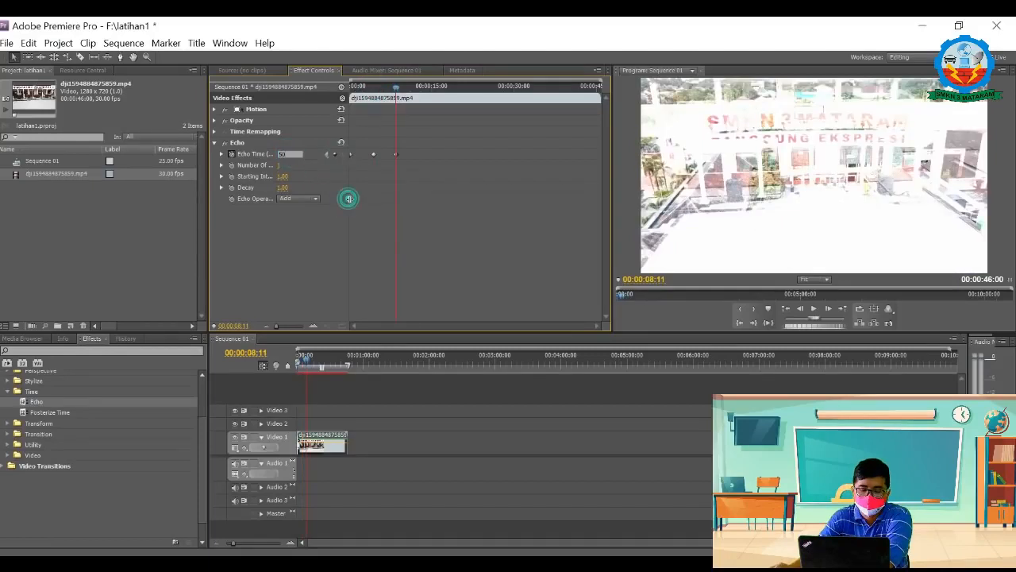
Step: Move the second and third Echo Time keyframes closer to the clip's start and play the clip to preview the effect
{"action": "left_click_drag", "start_coordinate": [396, 85], "coordinate": [346, 92]}
{"action": "key", "text": "space"}
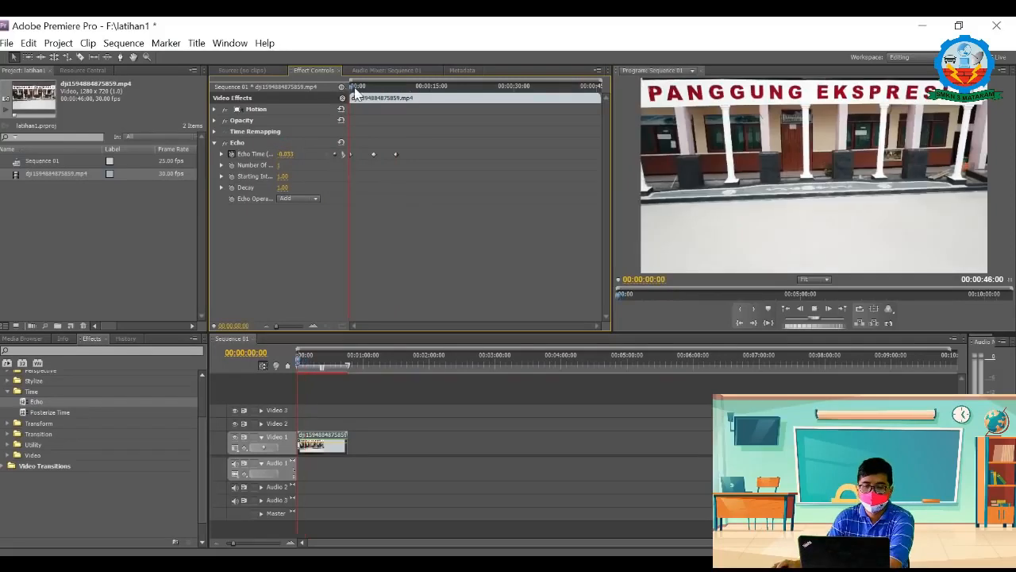
{"action": "mouse_move", "coordinate": [373, 153]}
{"action": "left_mouse_down"}
{"action": "mouse_move", "coordinate": [365, 153]}
{"action": "mouse_move", "coordinate": [391, 154]}
{"action": "mouse_move", "coordinate": [378, 153]}
{"action": "left_mouse_up"}
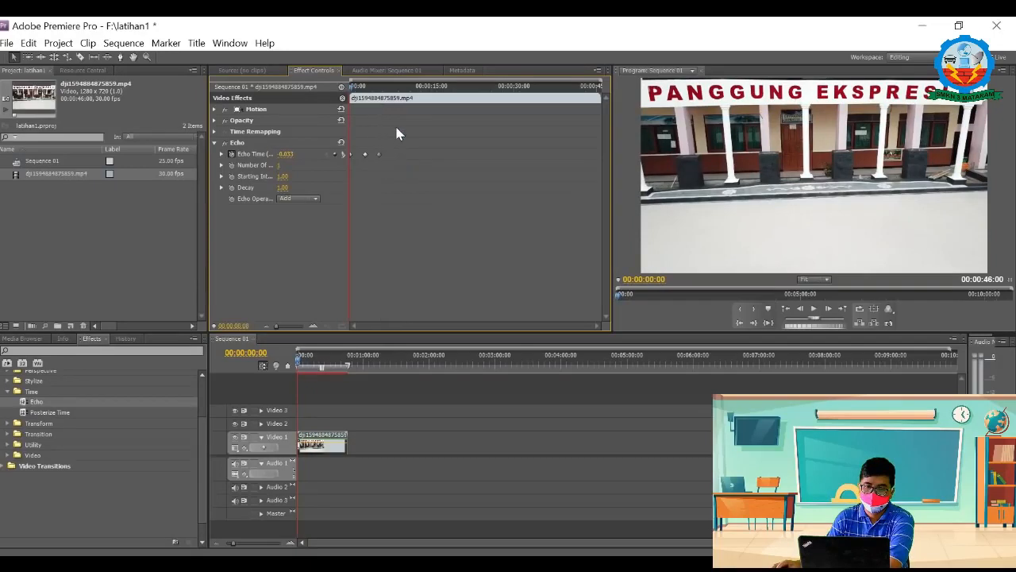
{"action": "left_click", "coordinate": [815, 307]}
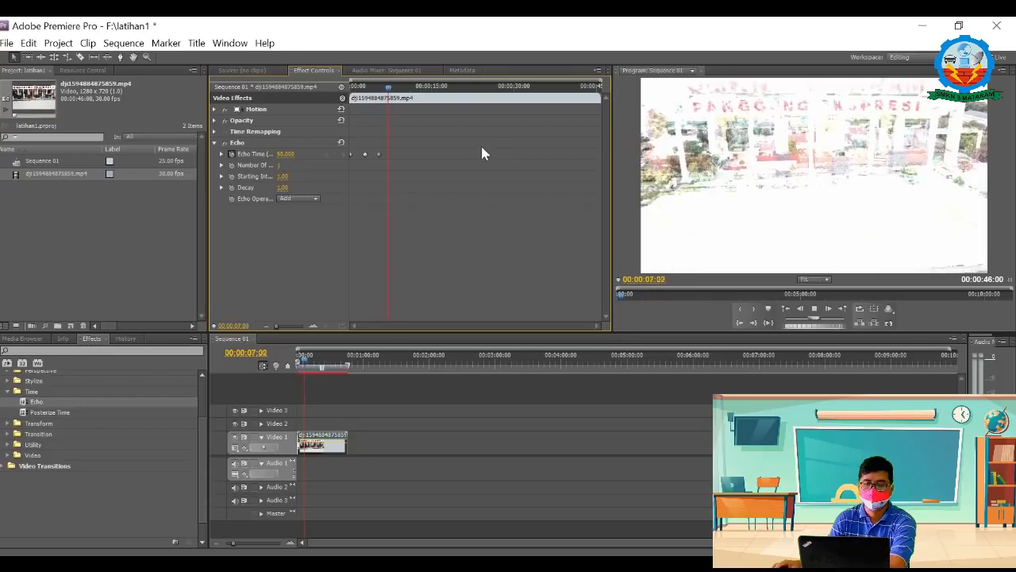
{"action": "mouse_move", "coordinate": [389, 88]}
{"action": "left_mouse_down"}
{"action": "mouse_move", "coordinate": [340, 98]}
{"action": "mouse_move", "coordinate": [385, 102]}
{"action": "left_mouse_up"}
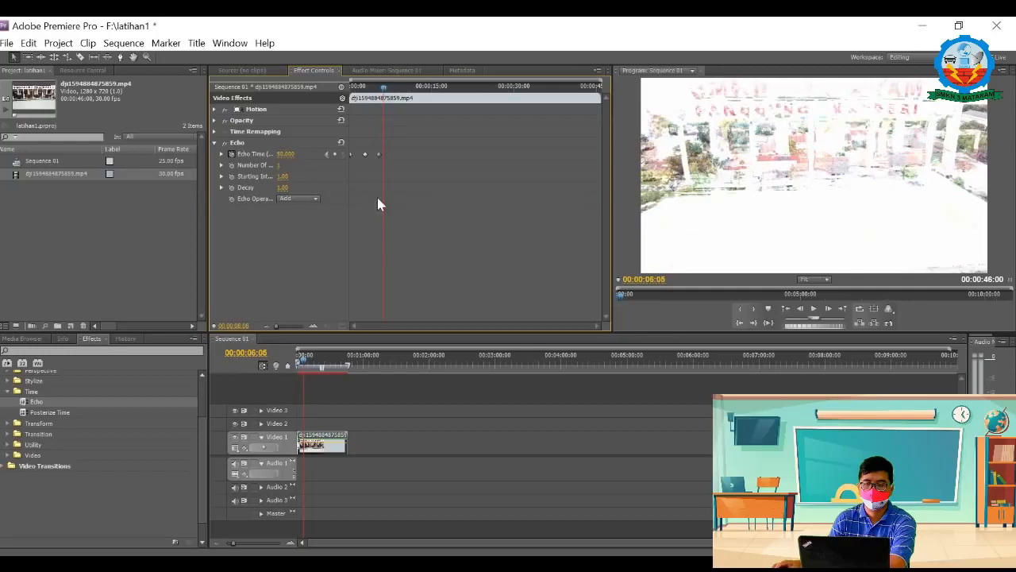
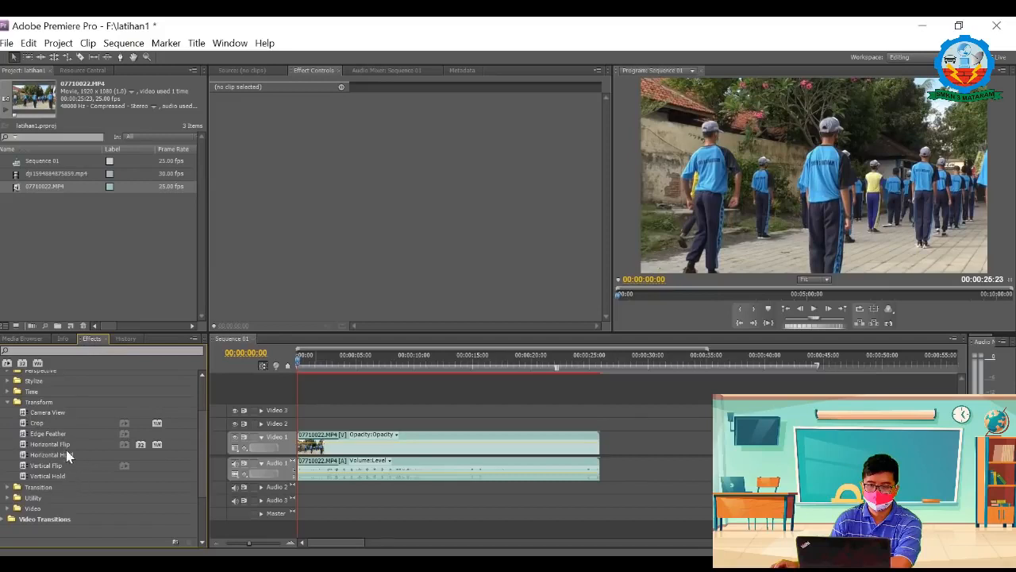
Step: Apply Edge Feather from the Transform effects to the 07710022.MP4 clip and keyframe its Amount at the clip's start
{"action": "left_click", "coordinate": [32, 433]}
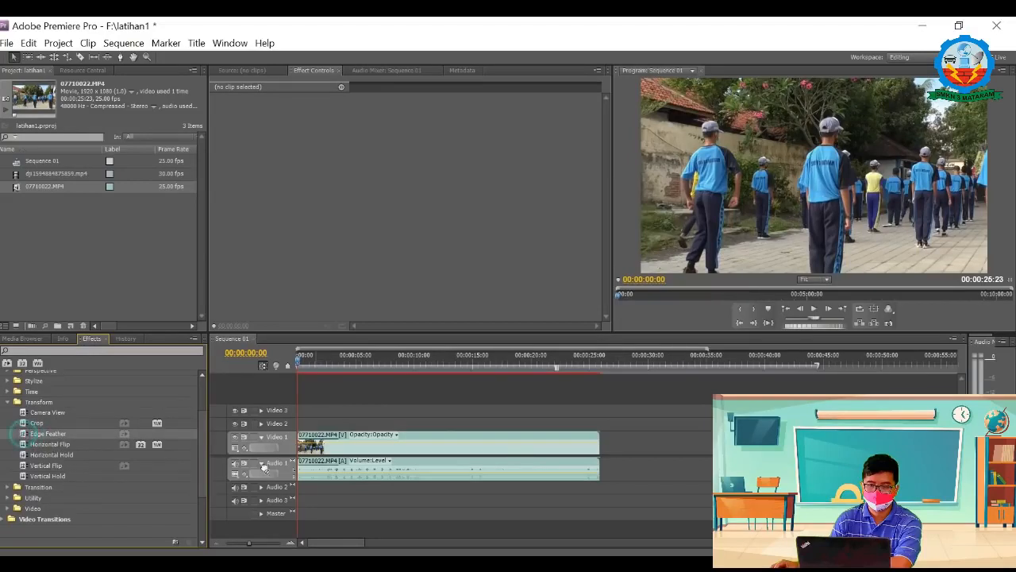
{"action": "left_click", "coordinate": [349, 458]}
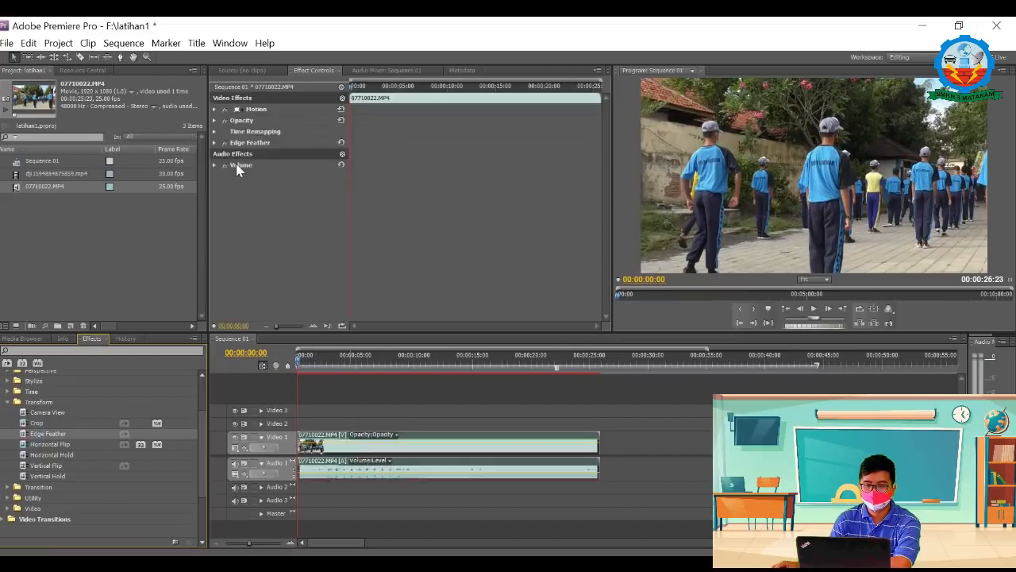
{"action": "left_click", "coordinate": [214, 143]}
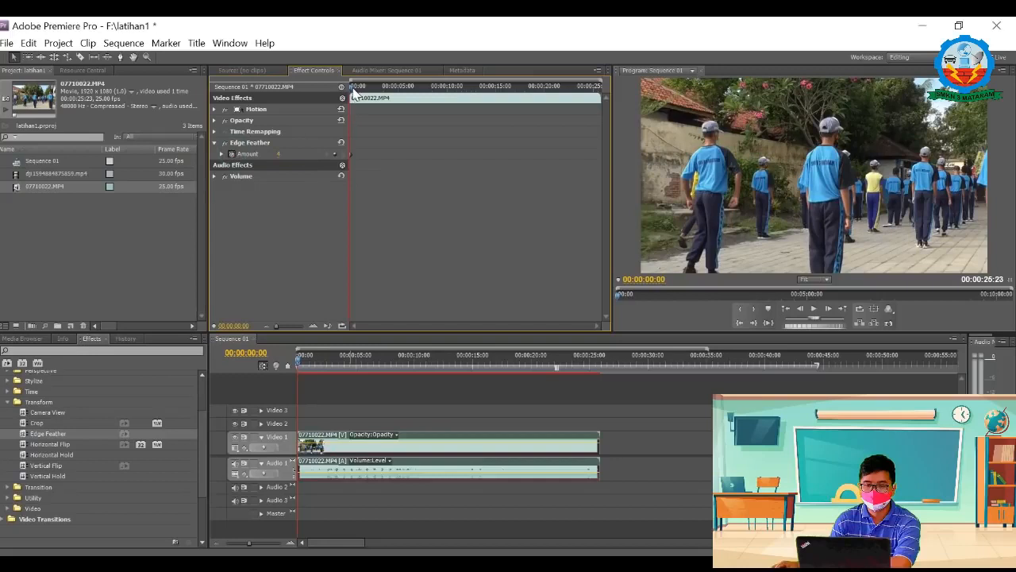
Step: Add an Edge Feather Amount keyframe of 40 at 00:00:01:12
{"action": "left_click_drag", "start_coordinate": [352, 86], "coordinate": [363, 88]}
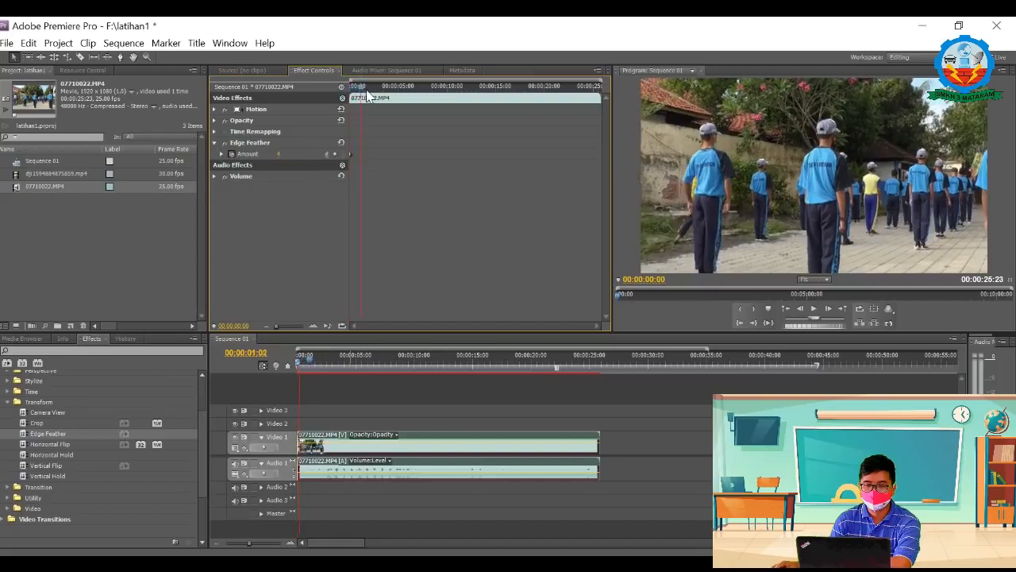
{"action": "left_click", "coordinate": [335, 154]}
{"action": "left_click", "coordinate": [280, 153]}
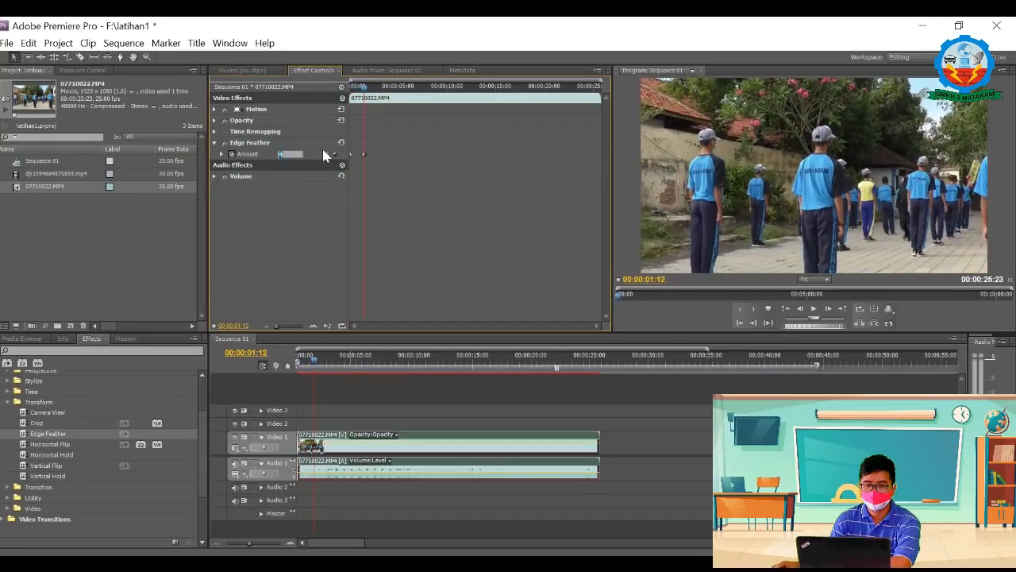
{"action": "type", "text": "43"}
{"action": "left_click", "coordinate": [415, 180]}
Step: Add a third Edge Feather Amount keyframe at 00:00:03:06 and return to the clip's start
{"action": "mouse_move", "coordinate": [372, 90]}
{"action": "left_mouse_down"}
{"action": "mouse_move", "coordinate": [390, 91]}
{"action": "mouse_move", "coordinate": [379, 90]}
{"action": "left_mouse_up"}
{"action": "left_click", "coordinate": [335, 154]}
{"action": "left_click", "coordinate": [286, 154]}
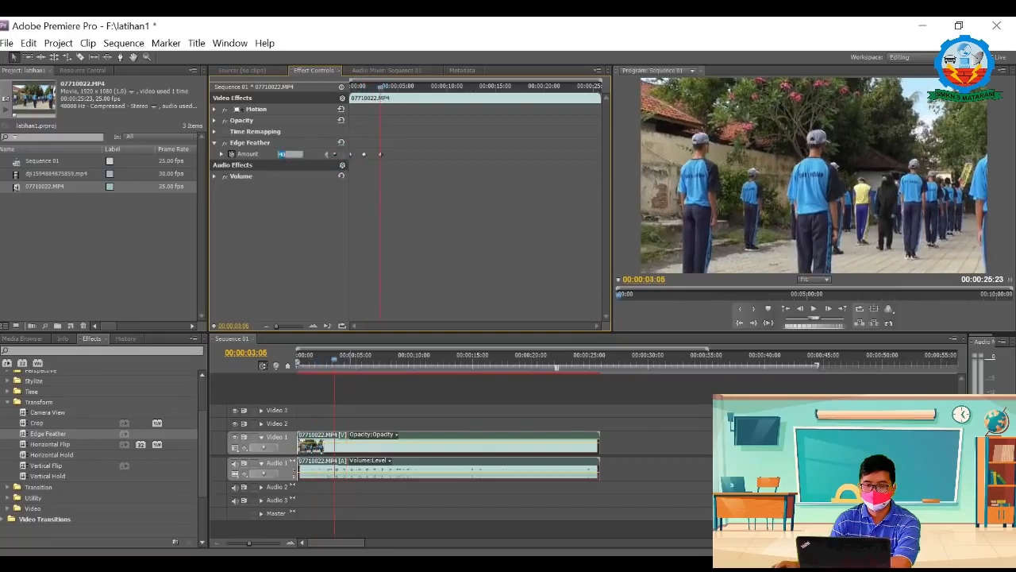
{"action": "left_click", "coordinate": [411, 176]}
{"action": "left_click_drag", "start_coordinate": [379, 88], "coordinate": [339, 90]}
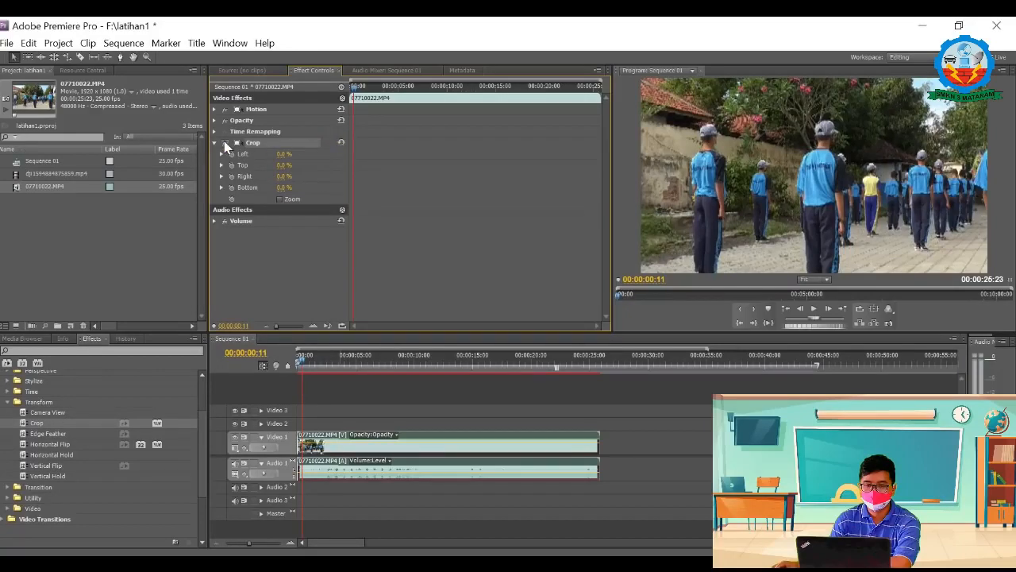
Step: Remove the Crop effect from the 07710022.MP4 clip, apply it again and show its parameters
{"action": "right_click", "coordinate": [283, 144]}
{"action": "left_click", "coordinate": [334, 242]}
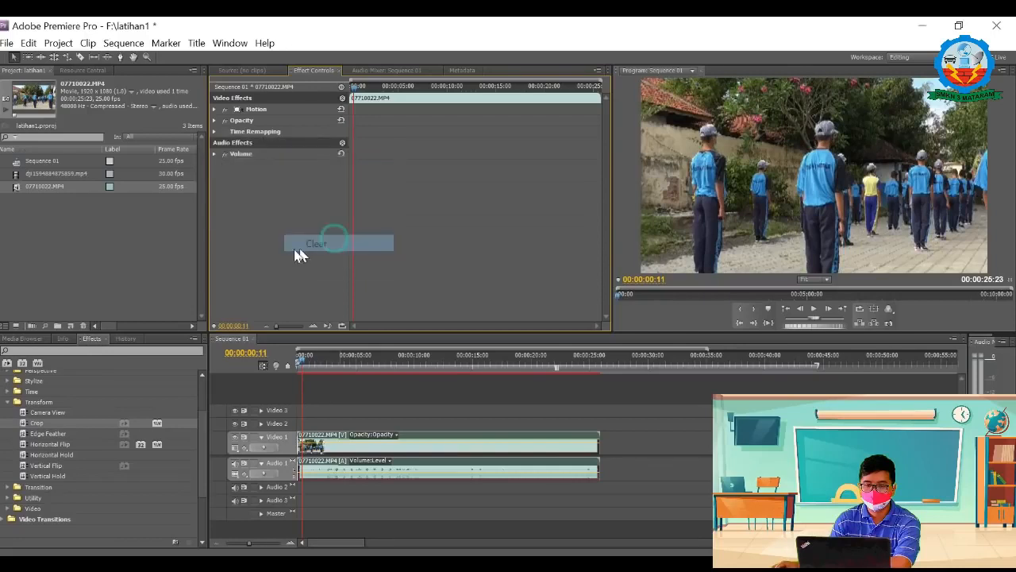
{"action": "left_click_drag", "start_coordinate": [24, 423], "coordinate": [352, 441]}
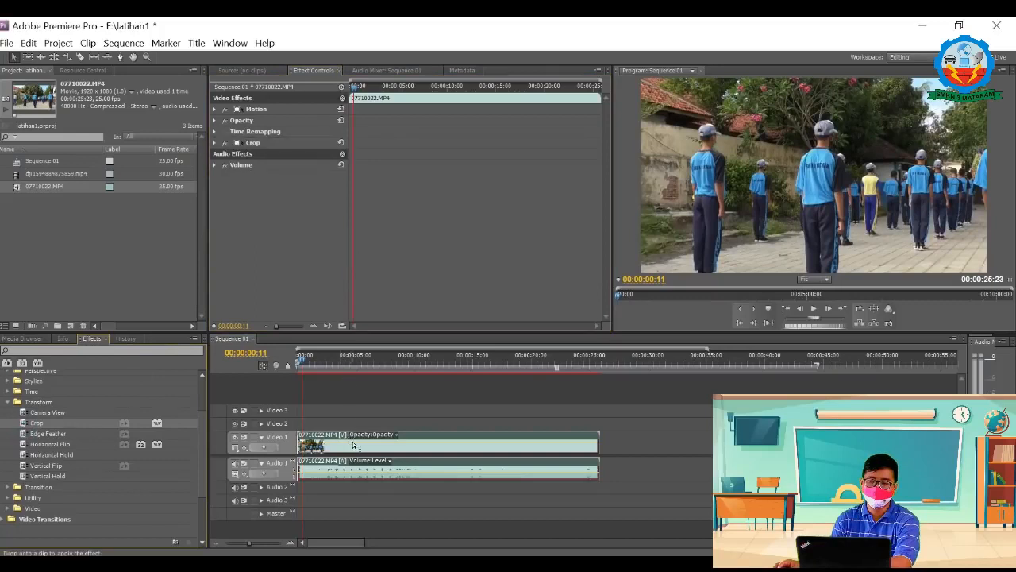
{"action": "left_click", "coordinate": [213, 142]}
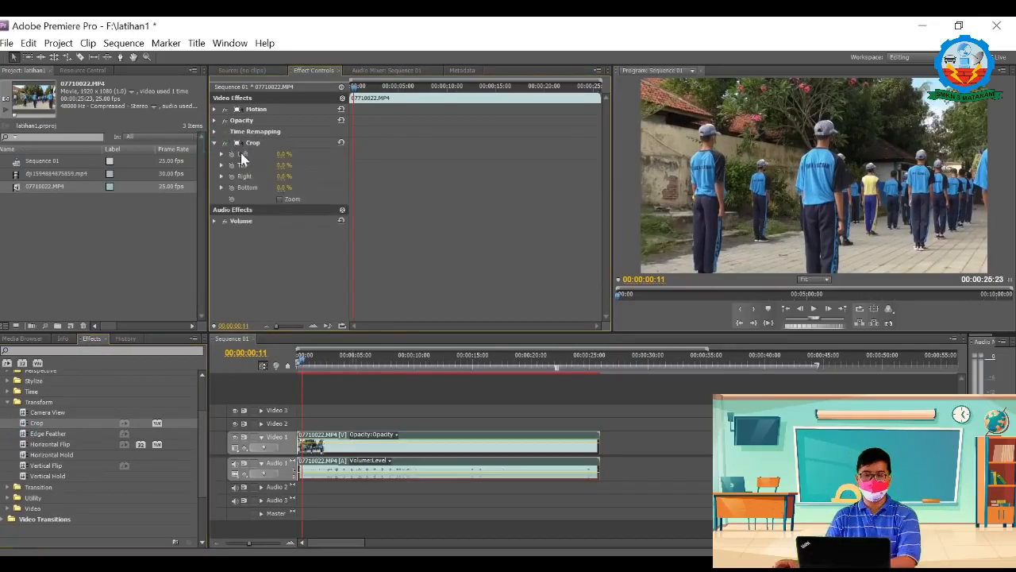
Step: Keyframe Crop's Left value from 00:00:00:11 and set it to 50% at 00:00:02:18
{"action": "left_click", "coordinate": [232, 154]}
{"action": "left_click_drag", "start_coordinate": [357, 86], "coordinate": [376, 89]}
{"action": "left_click", "coordinate": [331, 154]}
{"action": "left_click", "coordinate": [285, 154]}
{"action": "type", "text": "50"}
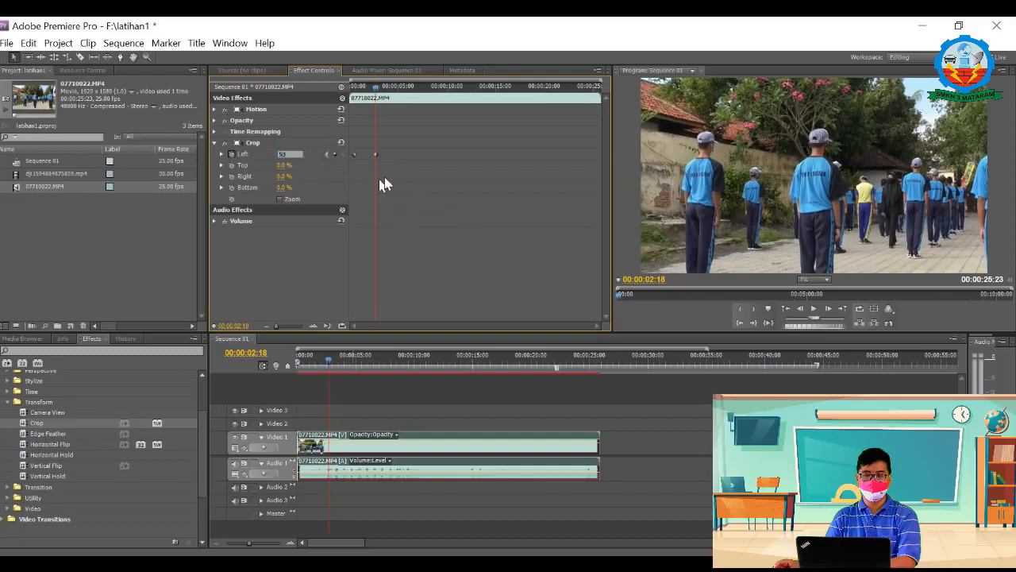
{"action": "left_click", "coordinate": [404, 163]}
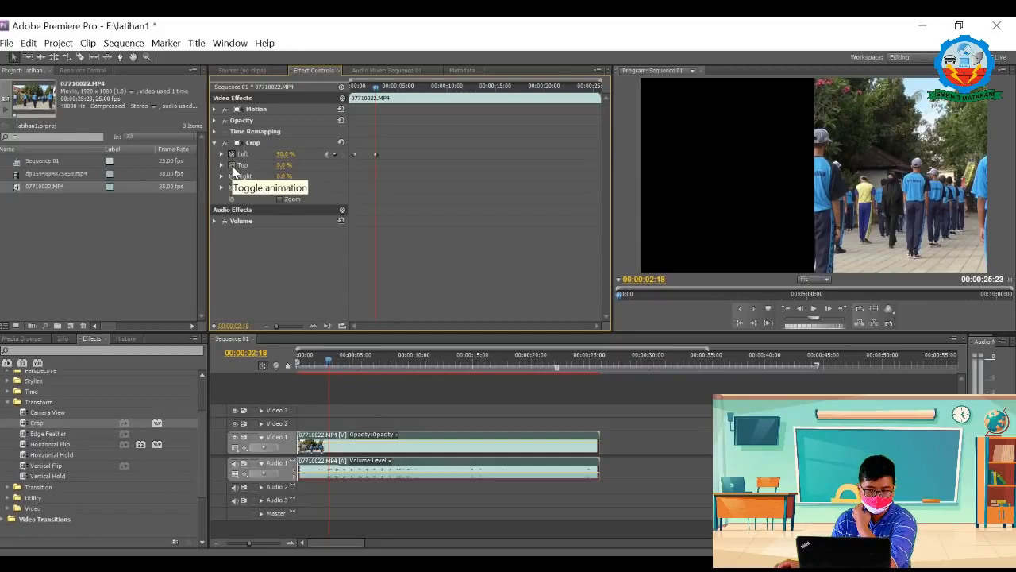
Step: Keyframe Crop's Top value at 50% at 00:00:04:08 and play the clip from its start
{"action": "left_click_drag", "start_coordinate": [375, 86], "coordinate": [394, 94]}
{"action": "left_click", "coordinate": [231, 165]}
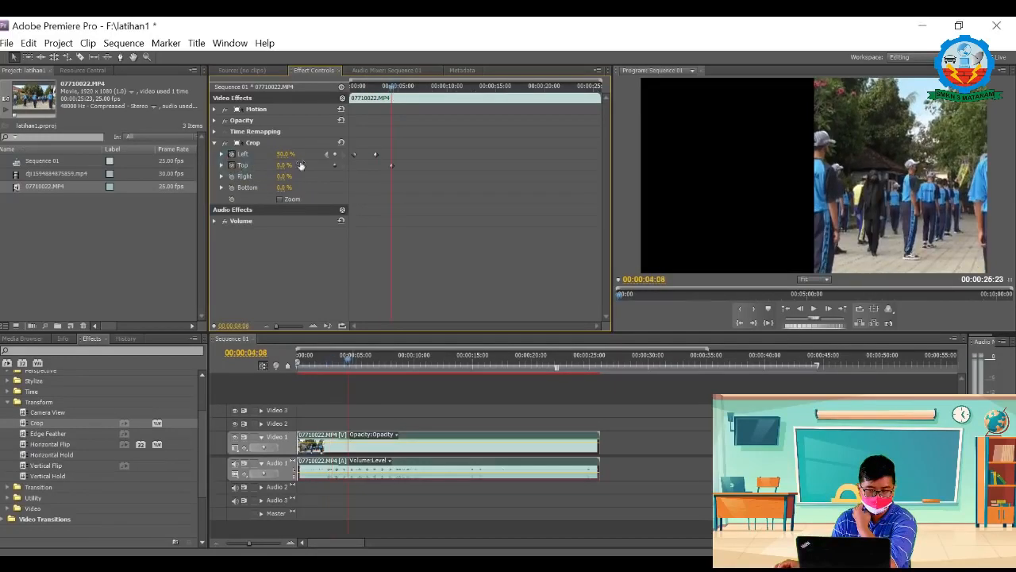
{"action": "left_click", "coordinate": [287, 164]}
{"action": "type", "text": "50"}
{"action": "left_click", "coordinate": [410, 188]}
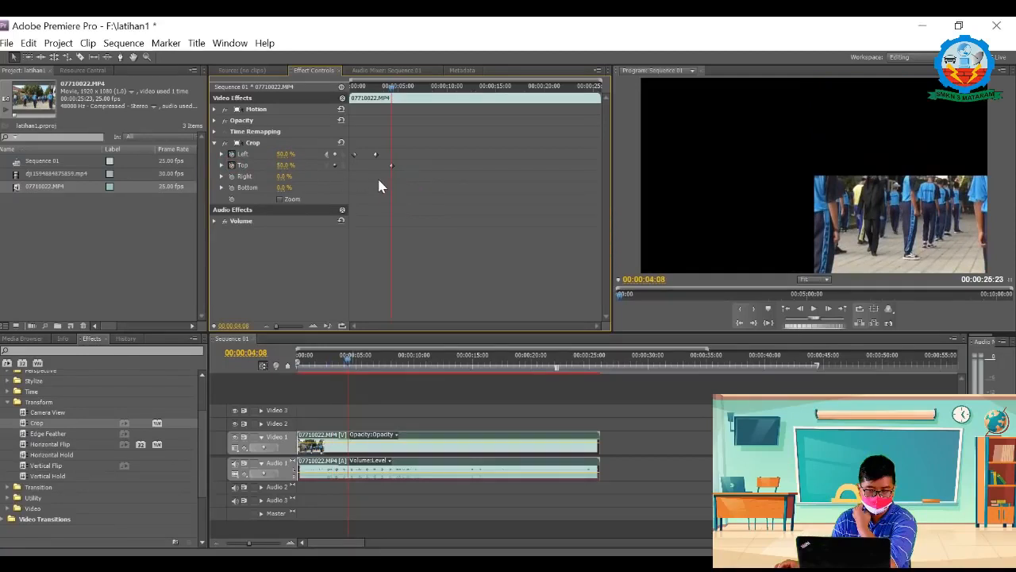
{"action": "left_click_drag", "start_coordinate": [392, 86], "coordinate": [350, 86]}
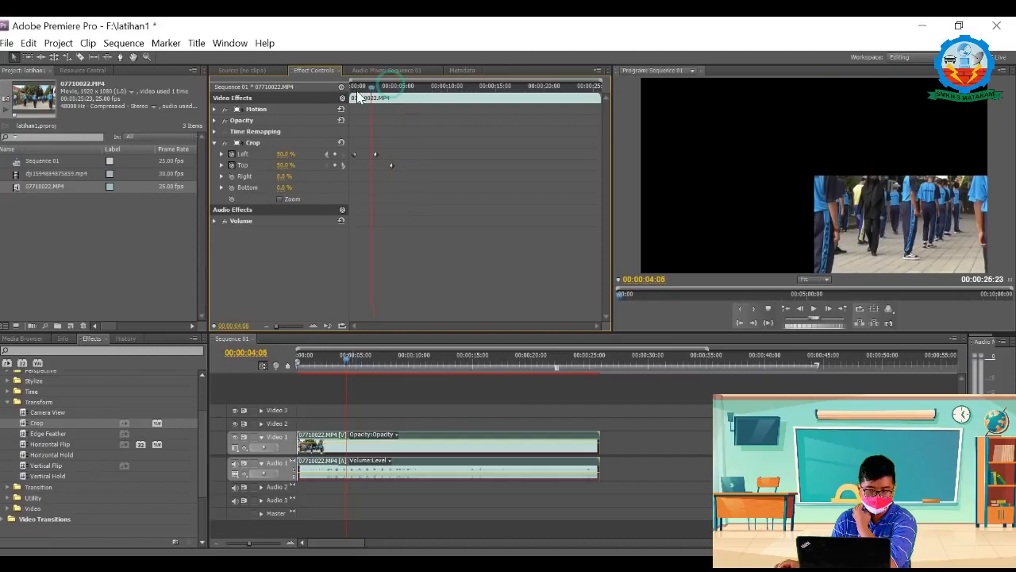
{"action": "key", "text": "space"}
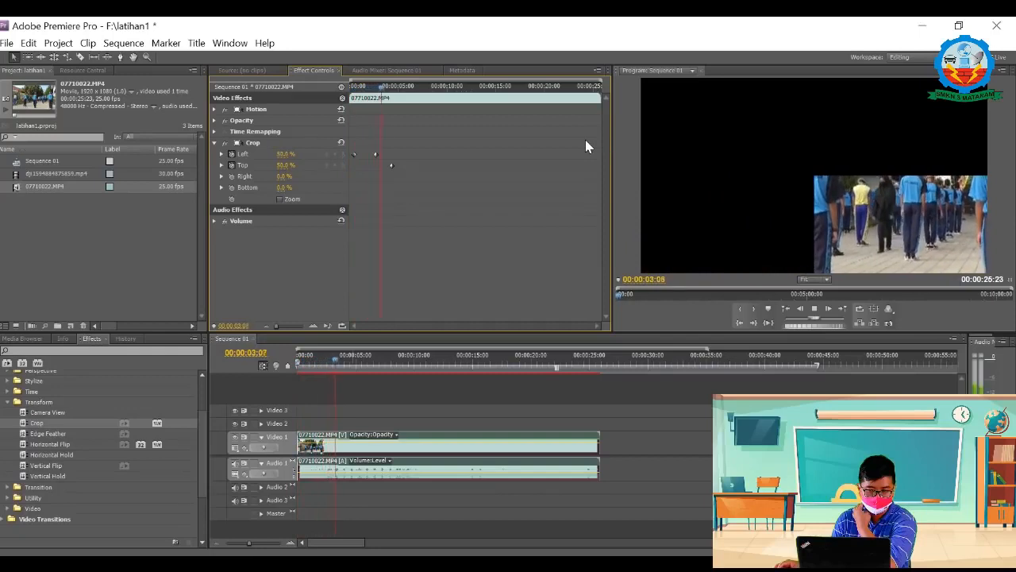
Step: Add a Crop Top keyframe of 0% at the clip's start
{"action": "left_click_drag", "start_coordinate": [388, 88], "coordinate": [342, 98]}
{"action": "left_click", "coordinate": [335, 165]}
{"action": "left_click", "coordinate": [284, 164]}
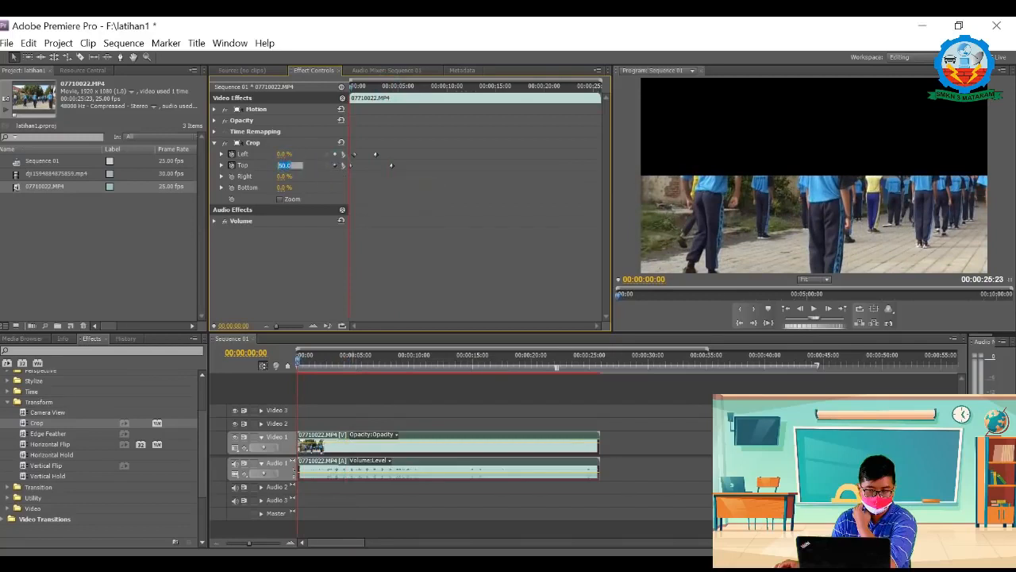
{"action": "type", "text": "0"}
{"action": "left_click", "coordinate": [418, 193]}
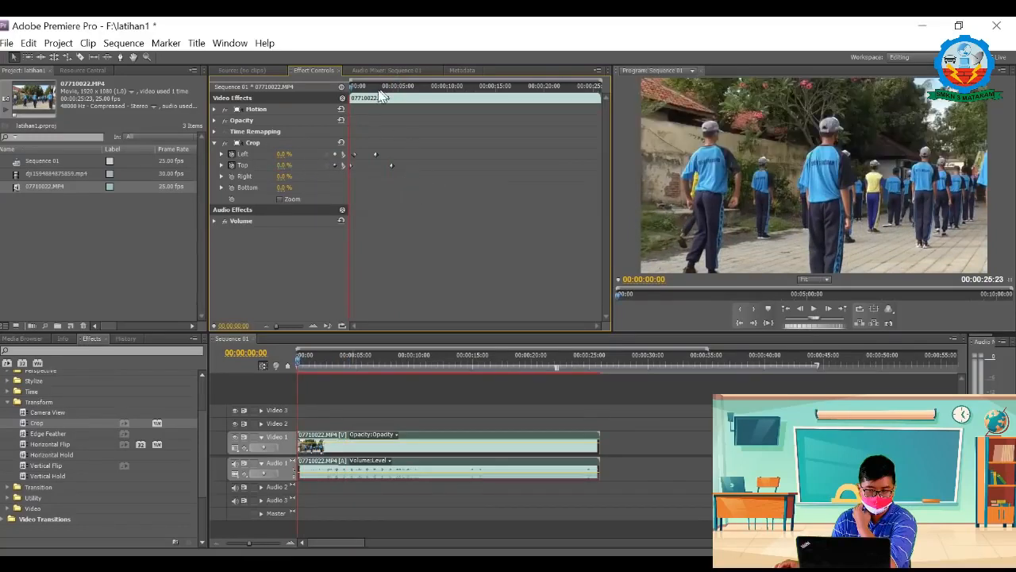
Step: Move the first Crop Left keyframe to the clip's start and play the clip to preview the crop animation
{"action": "left_click", "coordinate": [354, 154]}
{"action": "left_click_drag", "start_coordinate": [354, 154], "coordinate": [349, 154]}
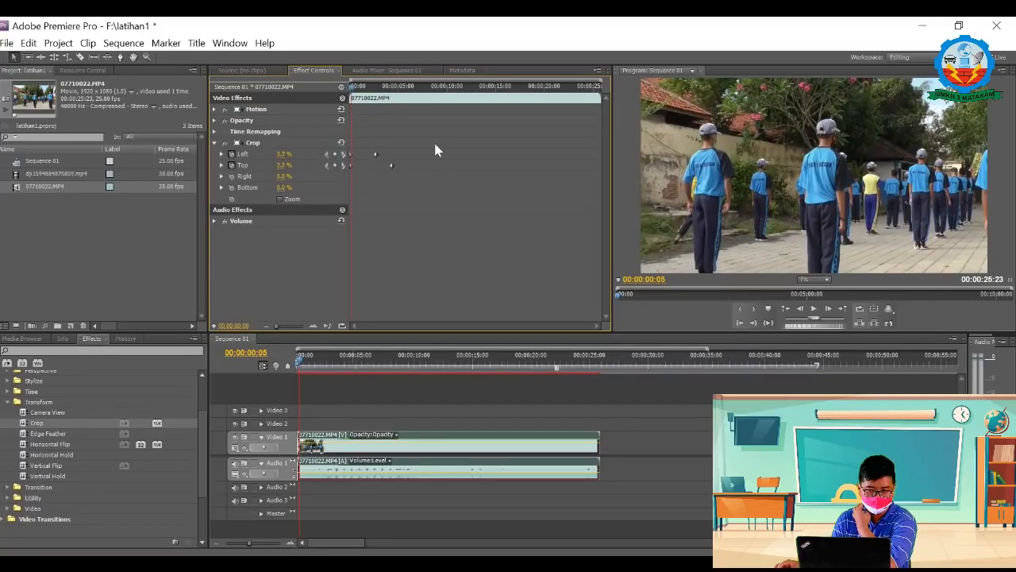
{"action": "key", "text": "space"}
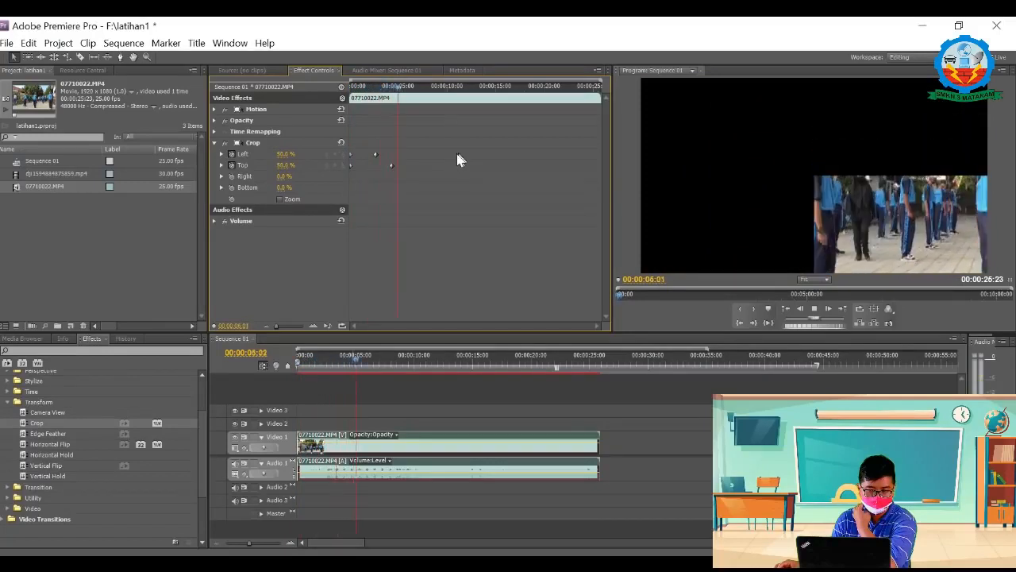
{"action": "key", "text": "space"}
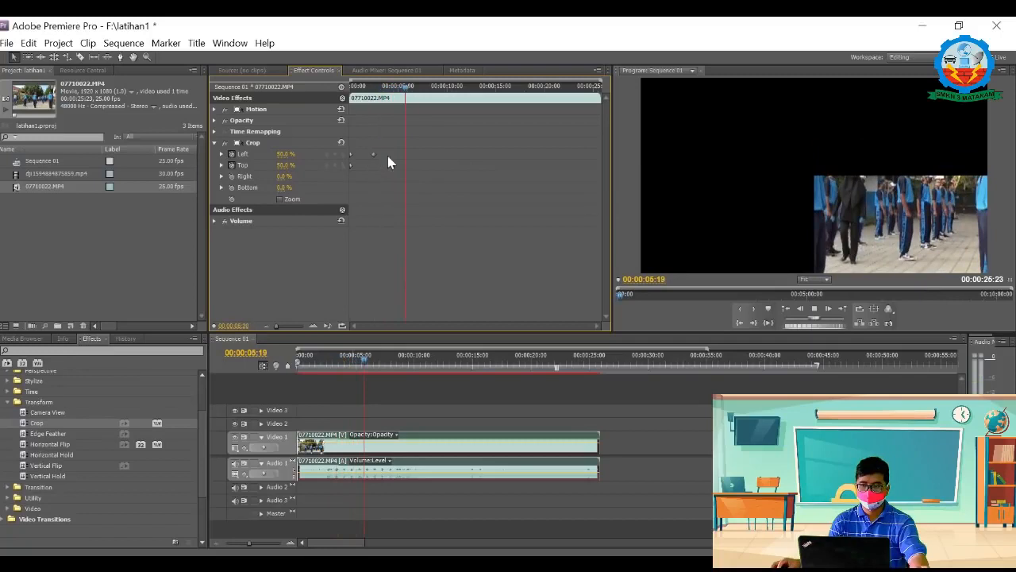
{"action": "left_click", "coordinate": [391, 164]}
{"action": "left_click_drag", "start_coordinate": [405, 87], "coordinate": [341, 97]}
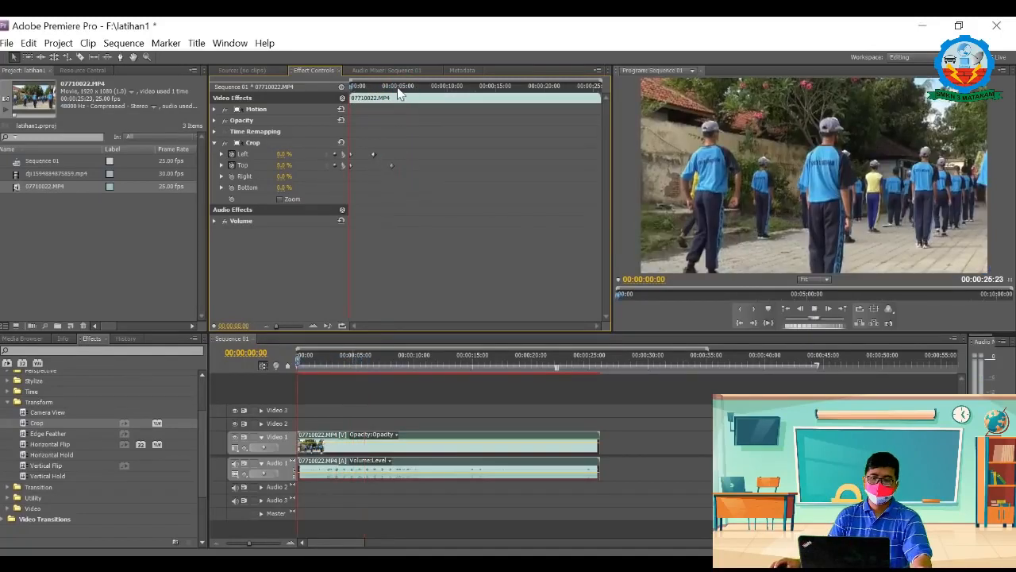
{"action": "key", "text": "space"}
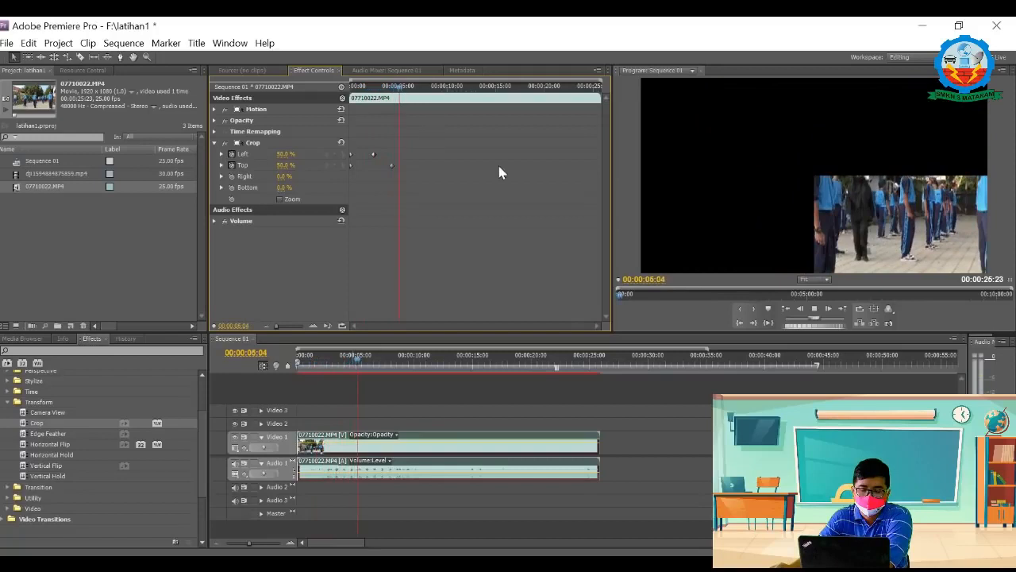
{"action": "key", "text": "space"}
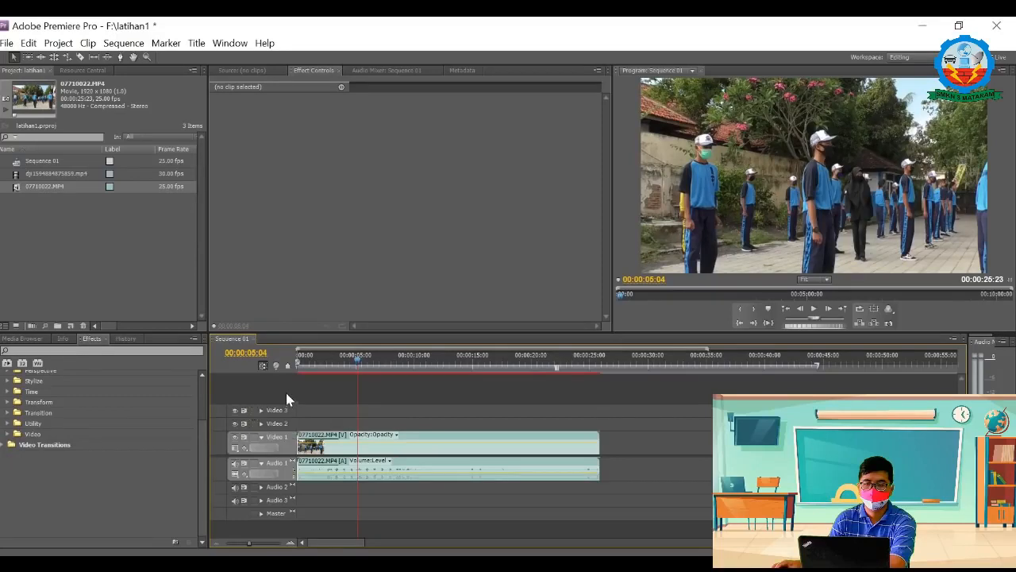
Step: Apply Block Dissolve from the Transition effects to the 07710022.MP4 clip and keyframe its Transition Completion at the clip's start
{"action": "left_click", "coordinate": [8, 413]}
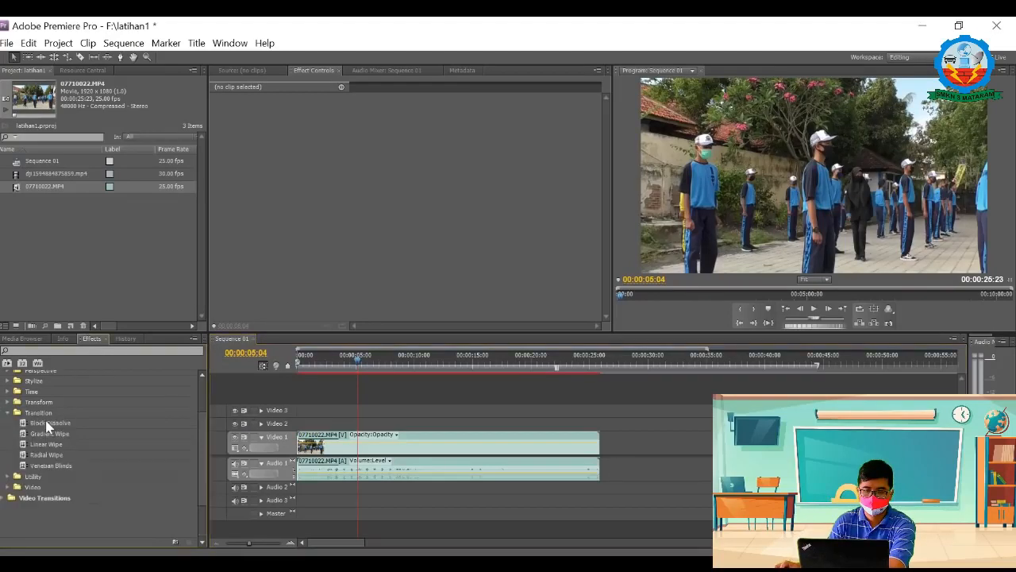
{"action": "left_click", "coordinate": [54, 422]}
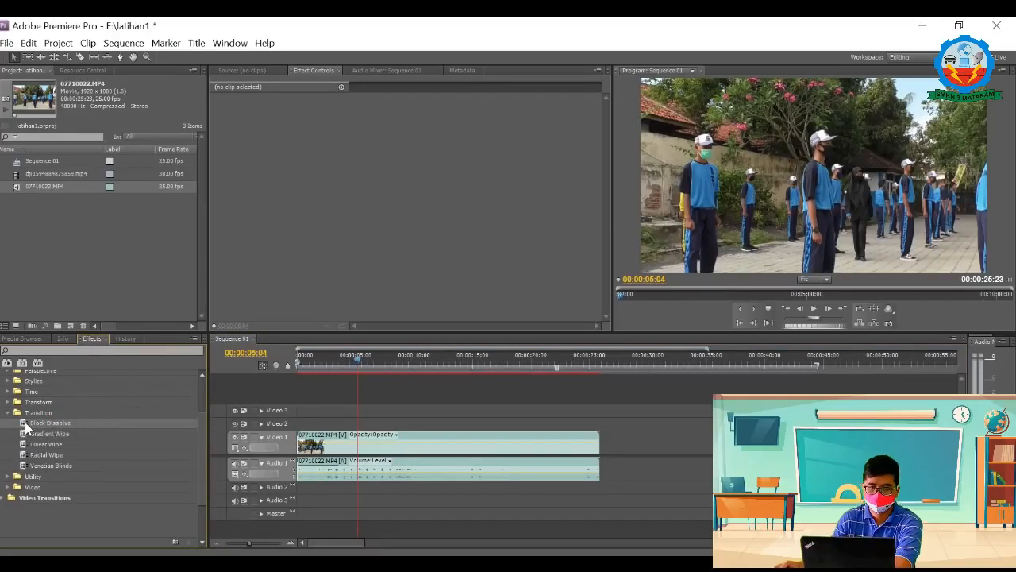
{"action": "left_click_drag", "start_coordinate": [25, 428], "coordinate": [351, 449]}
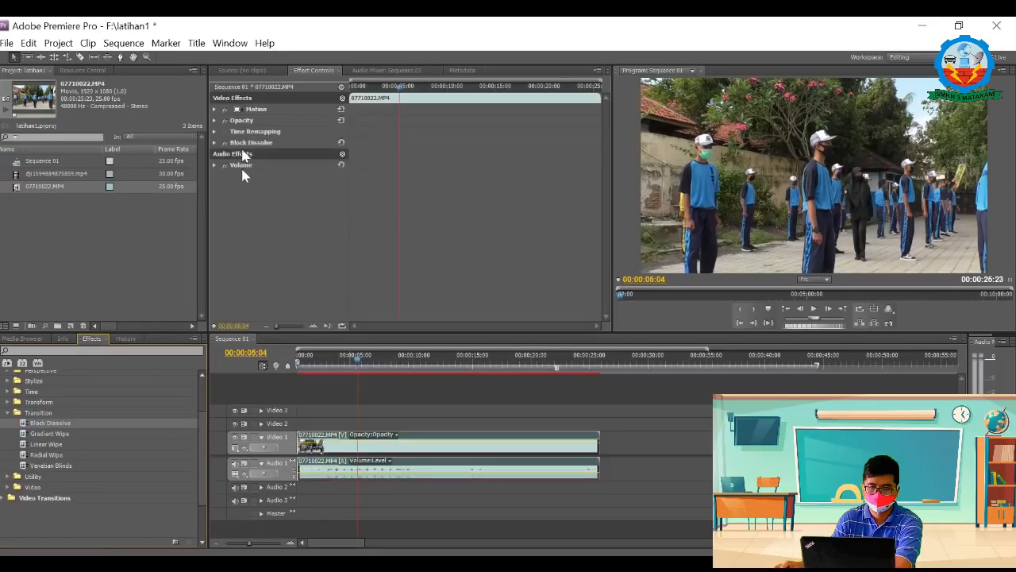
{"action": "left_click", "coordinate": [214, 143]}
{"action": "left_click", "coordinate": [214, 144]}
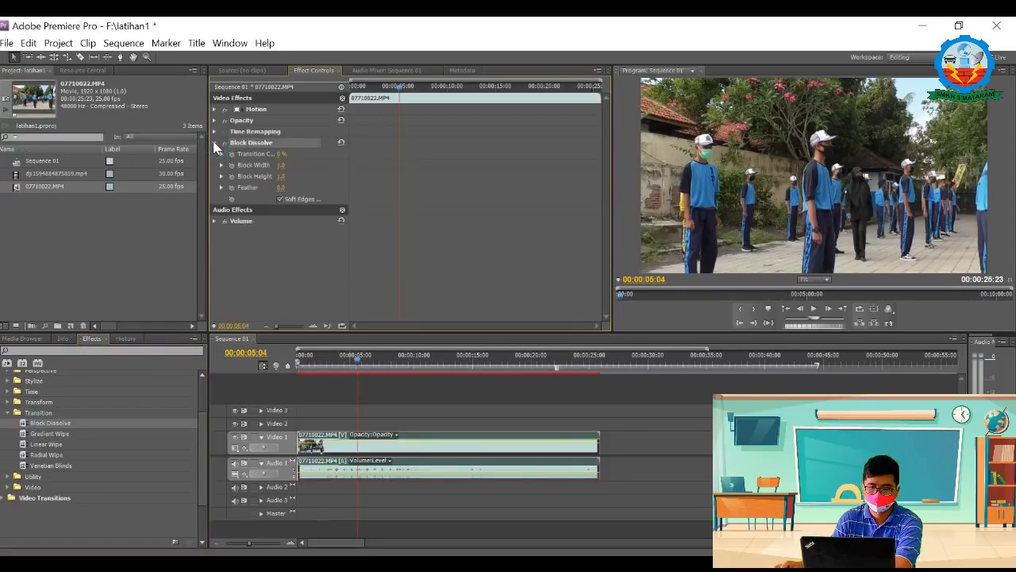
{"action": "left_click", "coordinate": [231, 153]}
{"action": "left_click_drag", "start_coordinate": [399, 154], "coordinate": [350, 154]}
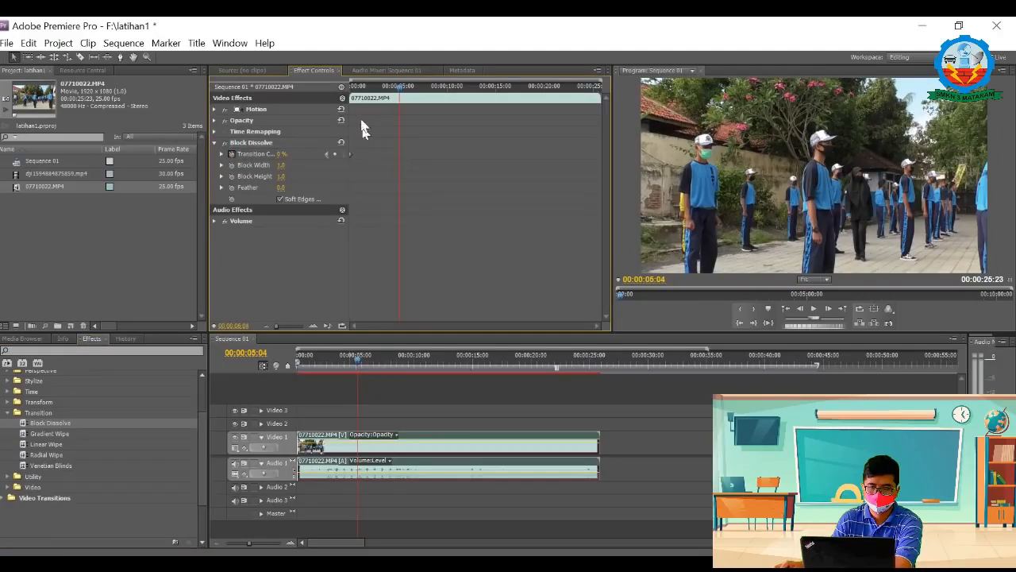
Step: Set Block Dissolve's Transition Completion to 50% with a keyframe at 00:00:01:10
{"action": "left_click_drag", "start_coordinate": [399, 94], "coordinate": [358, 93]}
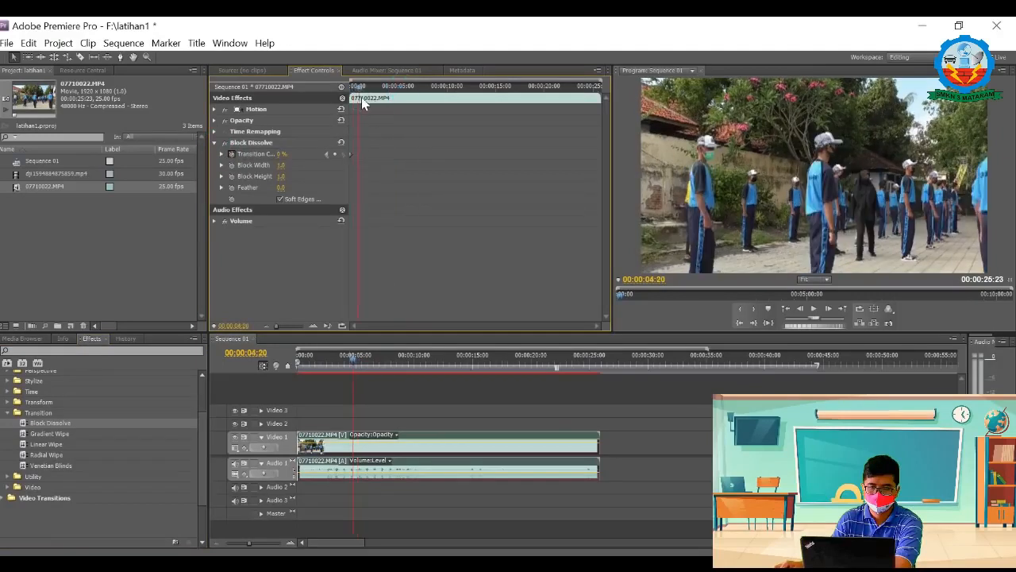
{"action": "left_click", "coordinate": [282, 155]}
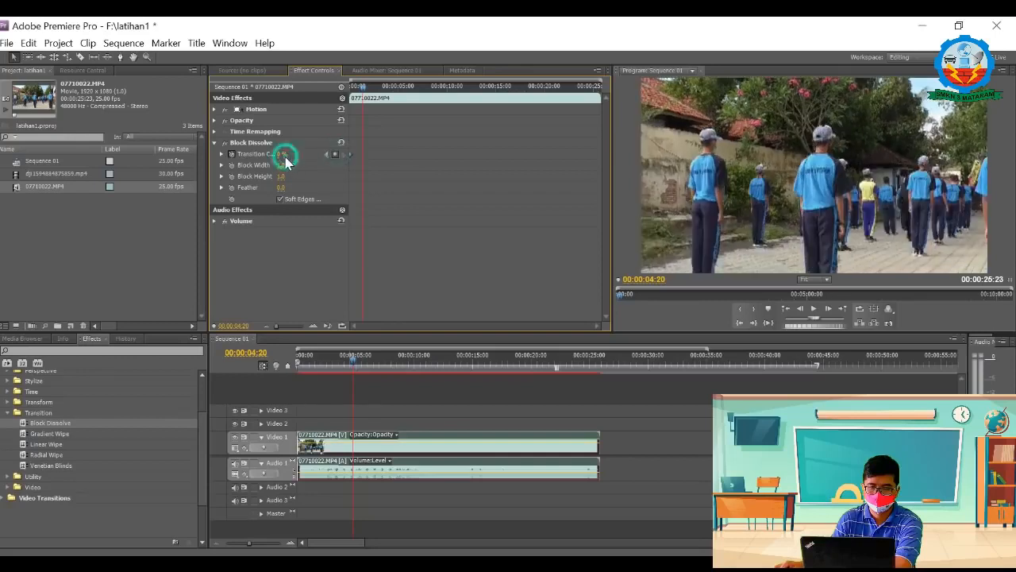
{"action": "left_click", "coordinate": [285, 155]}
{"action": "type", "text": "50"}
{"action": "left_click_drag", "start_coordinate": [297, 151], "coordinate": [264, 160]}
{"action": "type", "text": "5"}
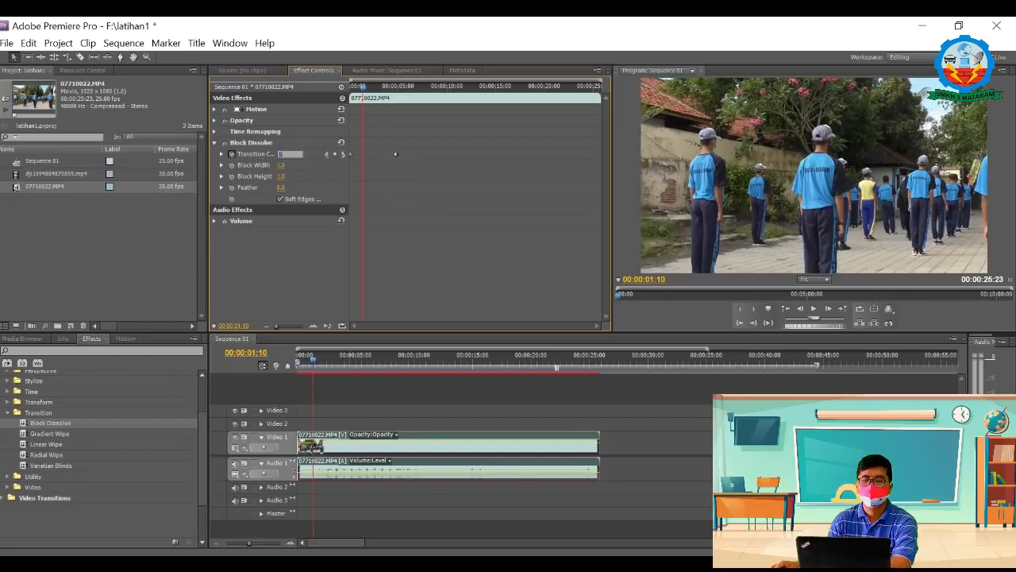
{"action": "type", "text": "0"}
{"action": "left_click", "coordinate": [341, 171]}
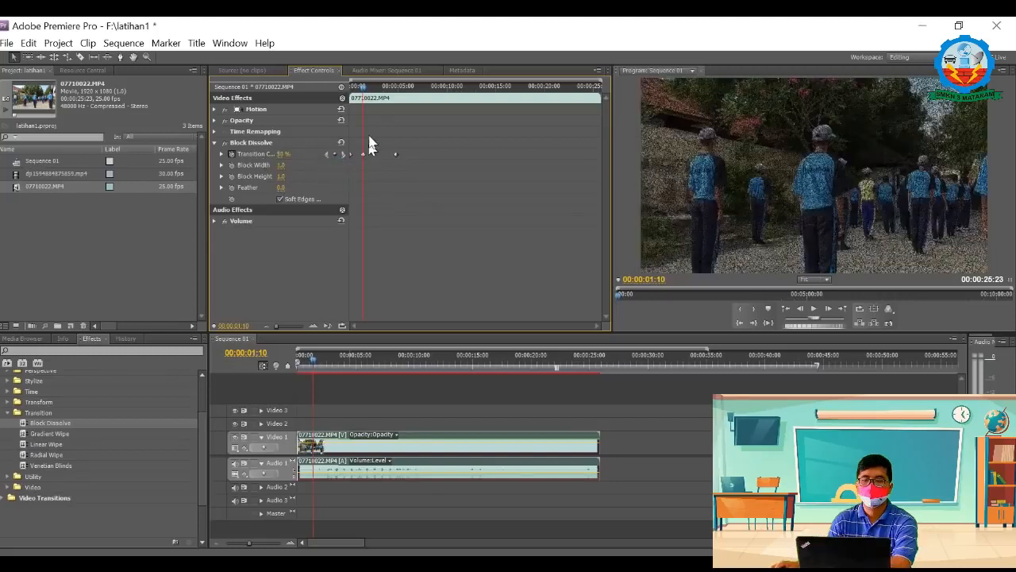
Step: Add a Transition Completion keyframe of 100% at 00:00:03:05
{"action": "left_click_drag", "start_coordinate": [361, 87], "coordinate": [381, 89]}
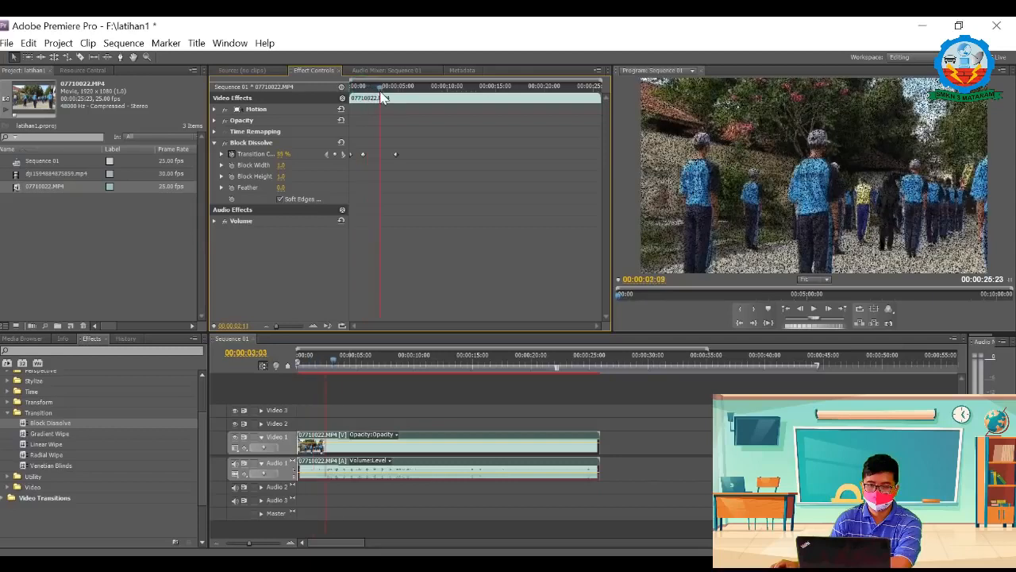
{"action": "left_click", "coordinate": [334, 154]}
{"action": "left_click", "coordinate": [289, 154]}
{"action": "type", "text": "100"}
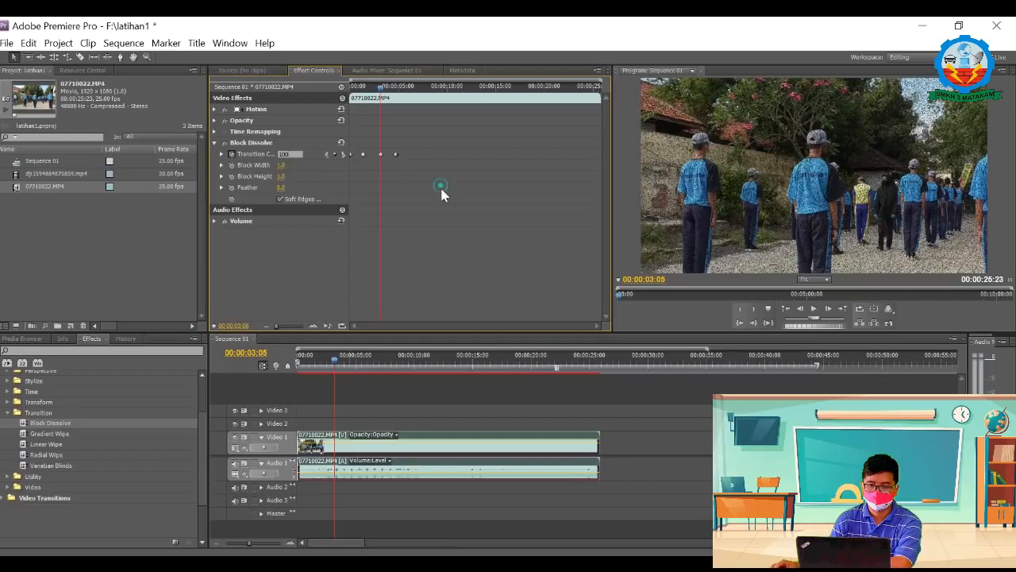
{"action": "key", "text": "Return"}
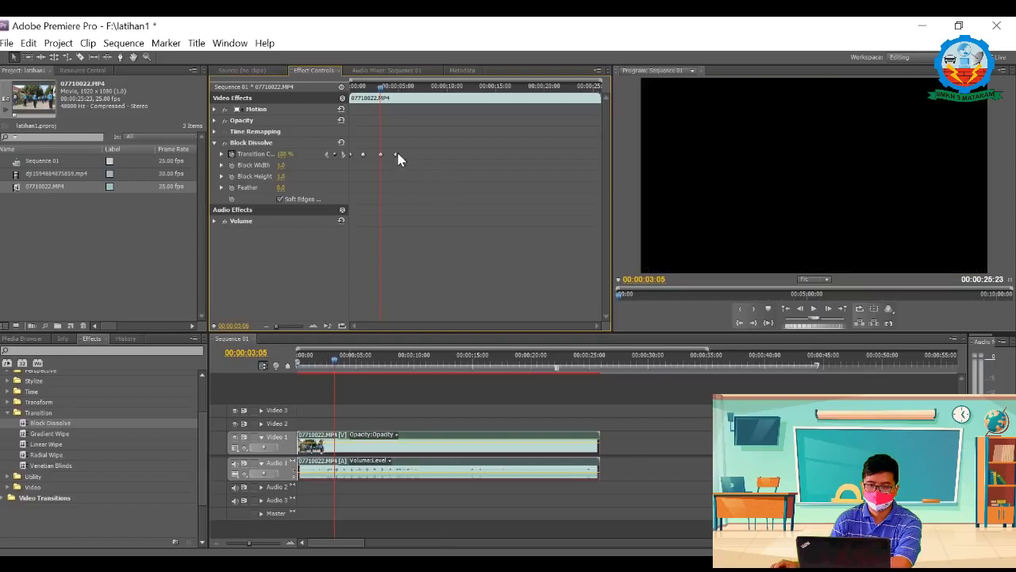
Step: Delete the extra Transition Completion keyframe after 00:00:03:05 and play the clip from its start to preview Block Dissolve
{"action": "right_click", "coordinate": [398, 155]}
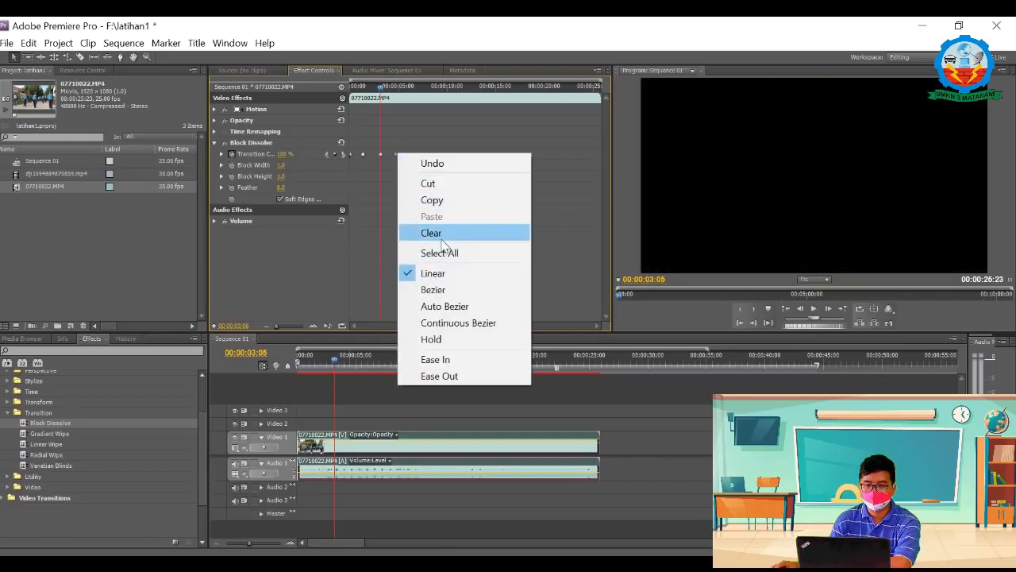
{"action": "left_click", "coordinate": [441, 237]}
{"action": "left_click_drag", "start_coordinate": [381, 89], "coordinate": [341, 92]}
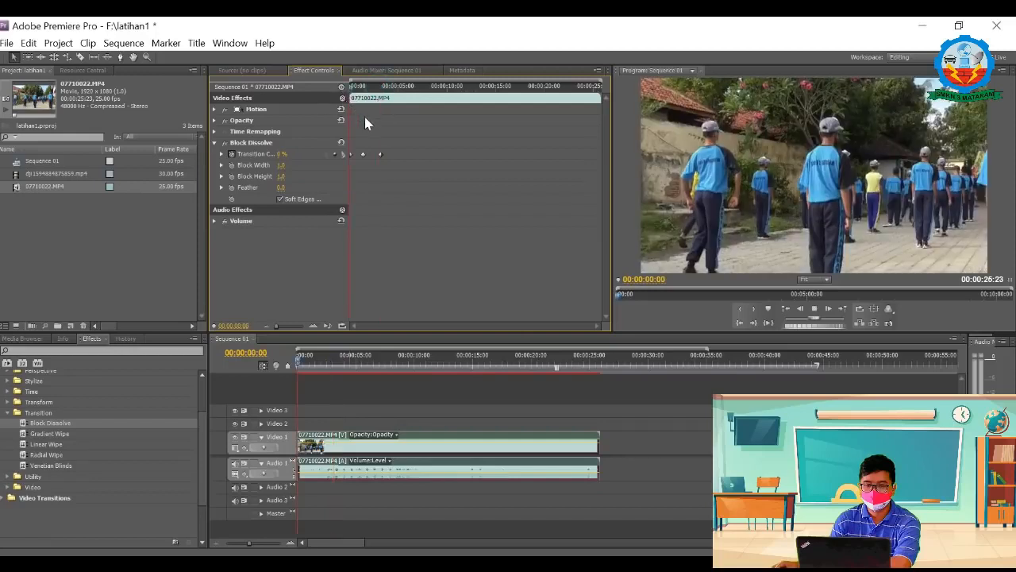
{"action": "key", "text": "space"}
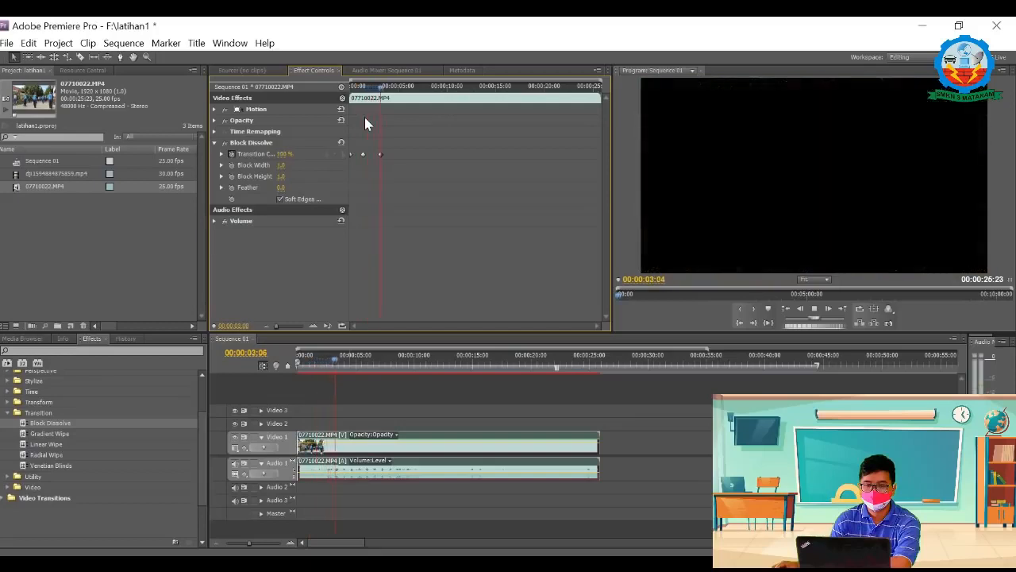
{"action": "key", "text": "space"}
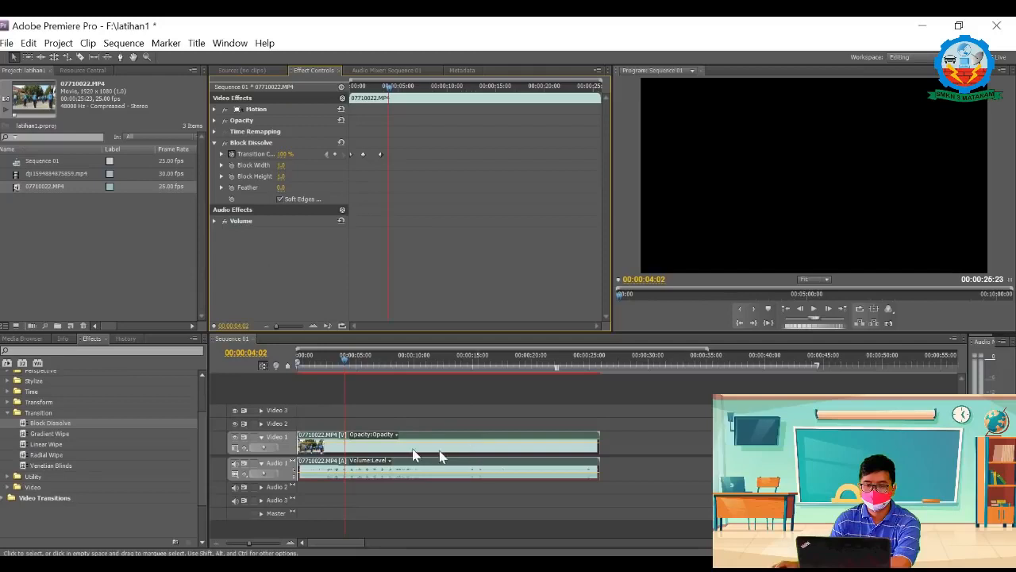
Step: Apply Cineon Converter from the Utility effects to the 07710022.MP4 clip and keyframe its Gamma at the clip's start
{"action": "left_click", "coordinate": [566, 483]}
{"action": "left_click", "coordinate": [7, 412]}
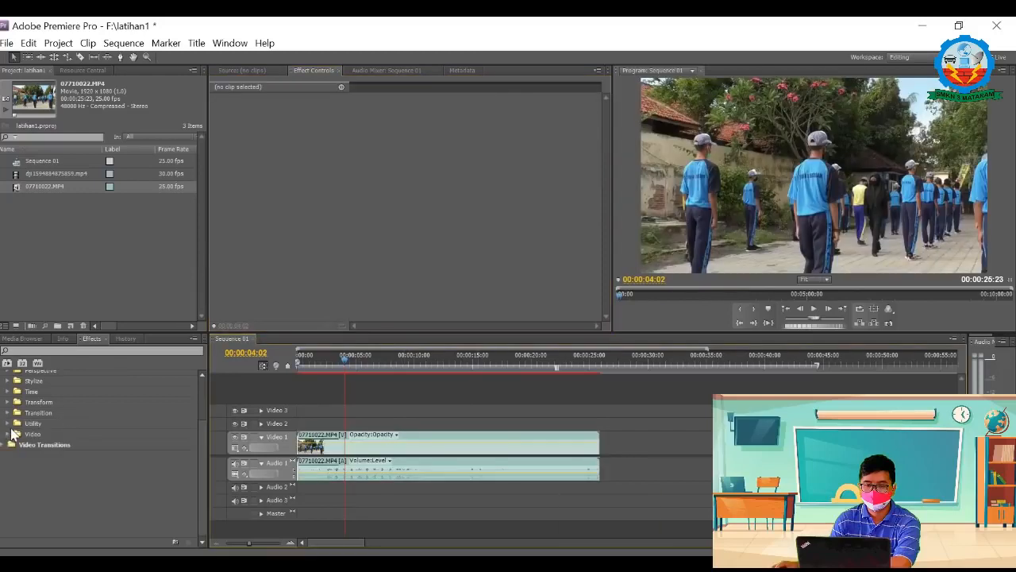
{"action": "left_click", "coordinate": [8, 425]}
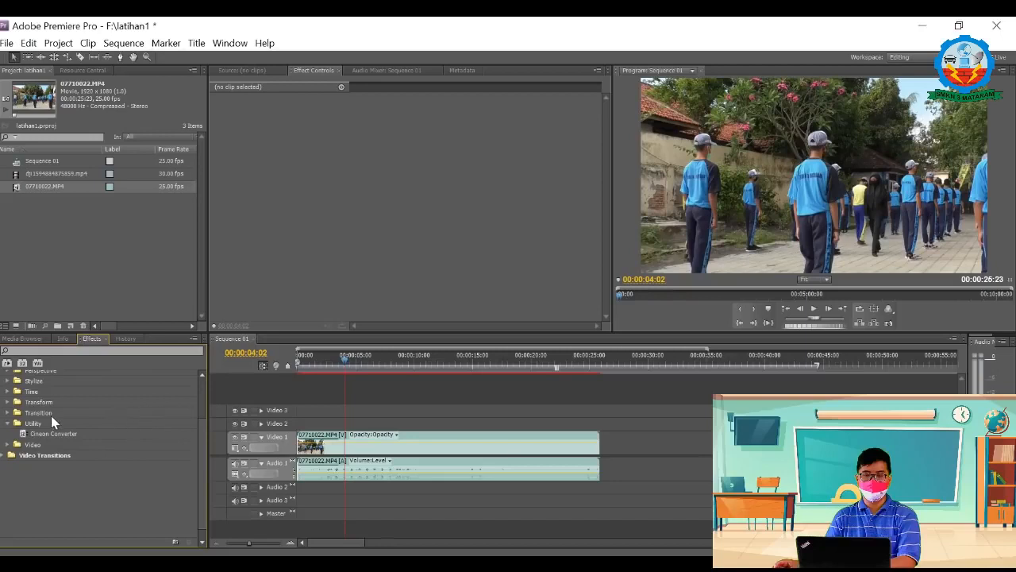
{"action": "left_click_drag", "start_coordinate": [41, 434], "coordinate": [324, 447]}
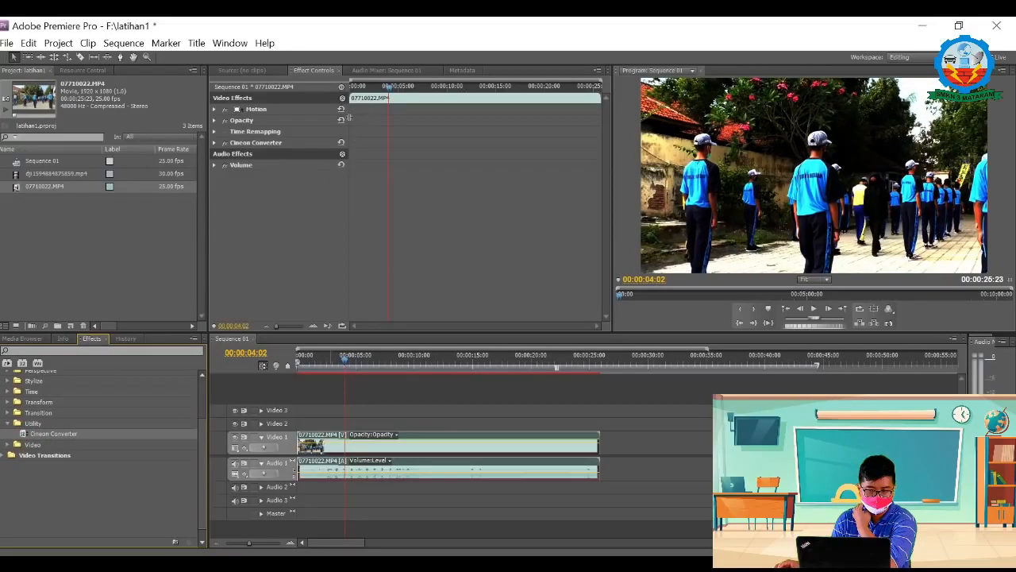
{"action": "left_click", "coordinate": [214, 143]}
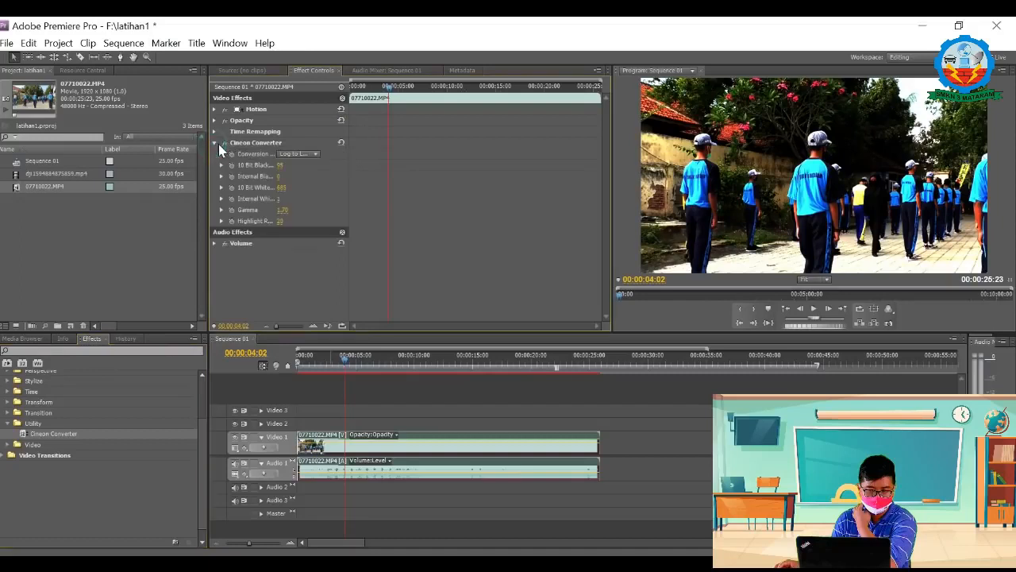
{"action": "left_click_drag", "start_coordinate": [387, 86], "coordinate": [352, 87]}
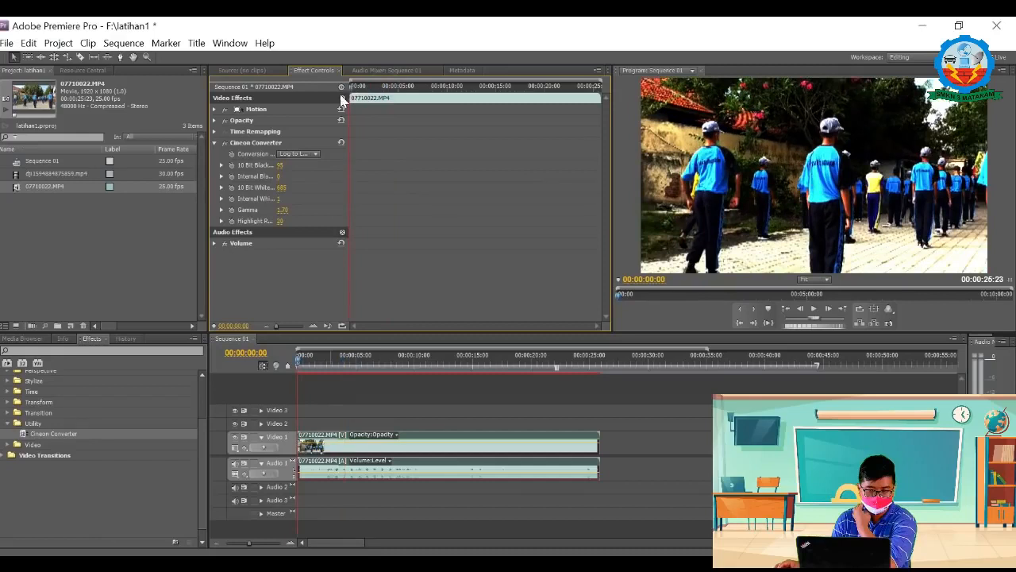
{"action": "left_click", "coordinate": [231, 210]}
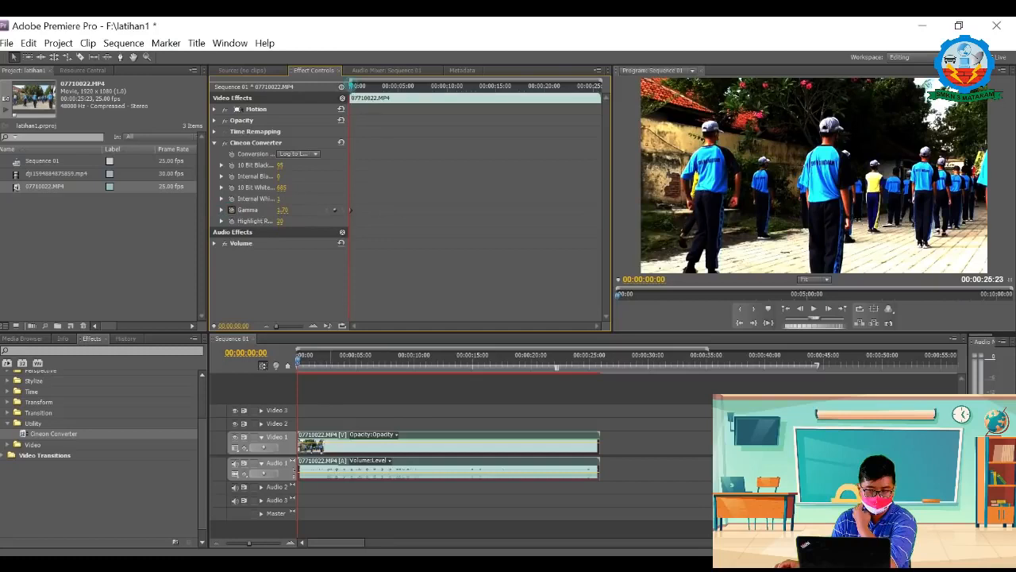
Step: Add a Gamma keyframe at 00:00:01:21 and enter 50 as its value
{"action": "left_click_drag", "start_coordinate": [356, 93], "coordinate": [371, 97]}
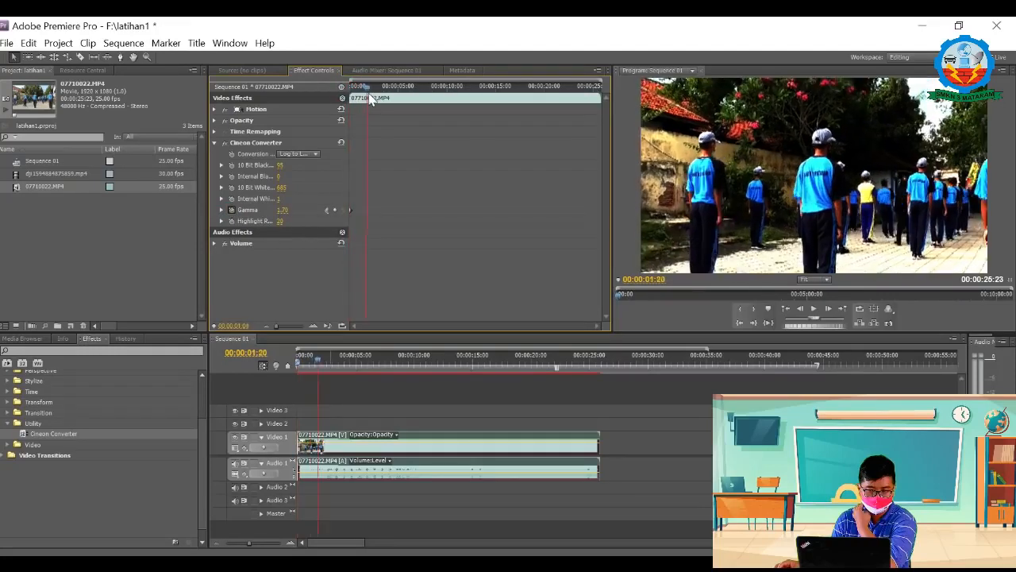
{"action": "left_click", "coordinate": [334, 210]}
{"action": "left_click", "coordinate": [285, 210]}
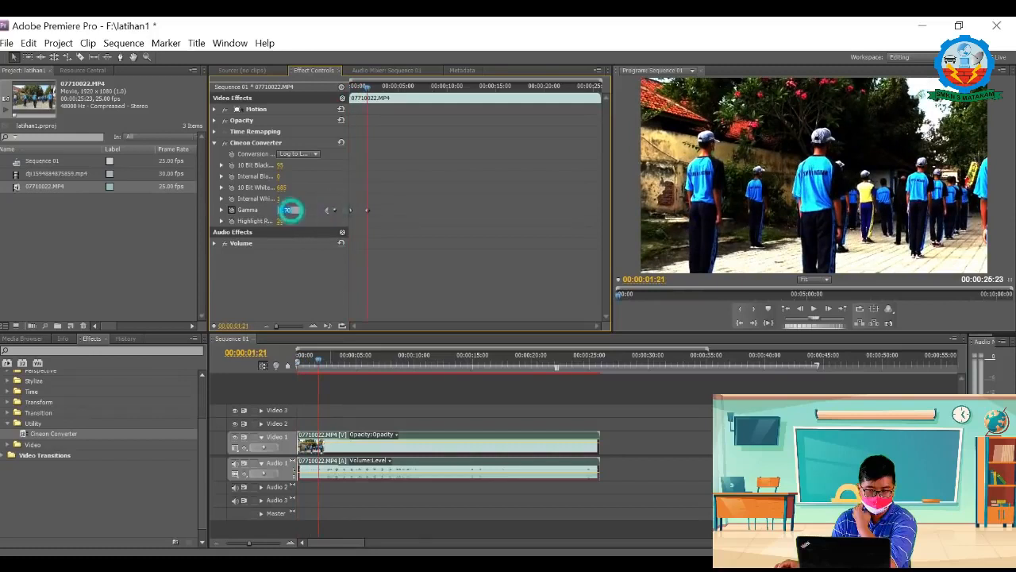
{"action": "type", "text": "50"}
{"action": "key", "text": "Return"}
Step: Add a Gamma keyframe at 00:00:04:08 and enter 100 as its value
{"action": "left_click_drag", "start_coordinate": [365, 88], "coordinate": [394, 101]}
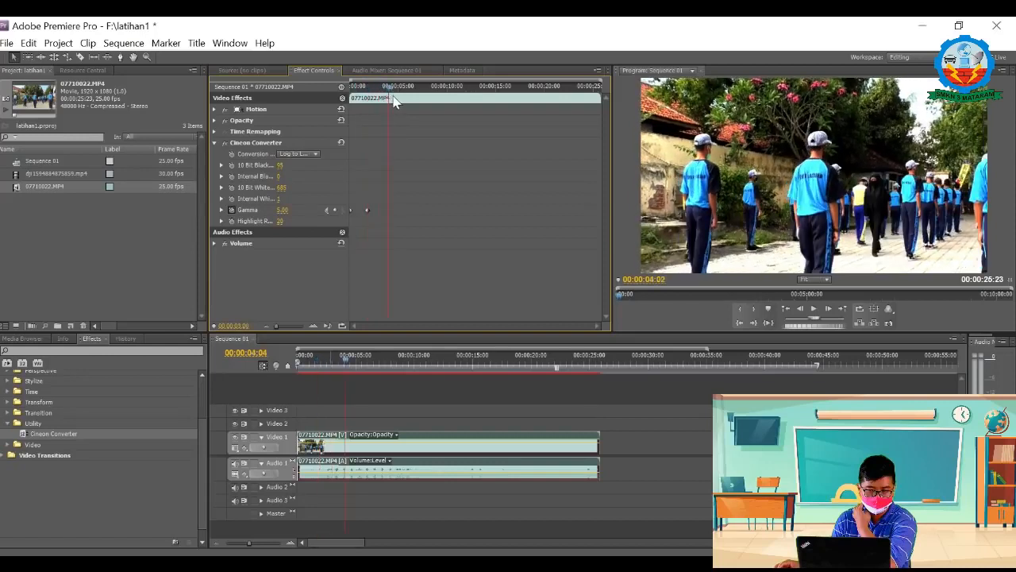
{"action": "left_click", "coordinate": [335, 210]}
{"action": "left_click", "coordinate": [285, 209]}
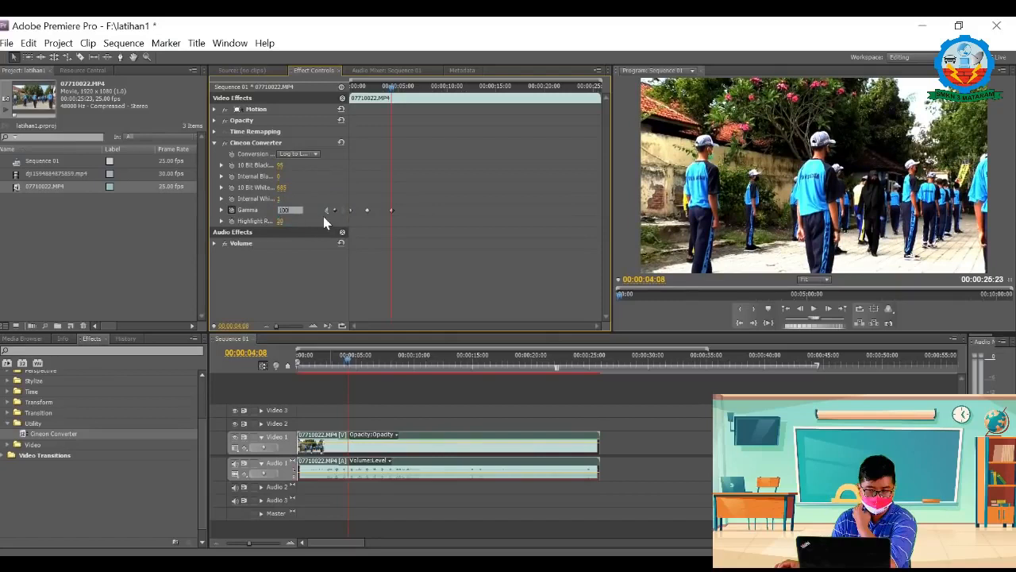
{"action": "left_click", "coordinate": [305, 250]}
{"action": "left_click", "coordinate": [285, 210]}
{"action": "type", "text": "100"}
{"action": "left_click", "coordinate": [311, 131]}
Step: Play the clip from its start to preview the Cineon Converter Gamma animation
{"action": "left_click_drag", "start_coordinate": [391, 87], "coordinate": [342, 95]}
{"action": "key", "text": "space"}
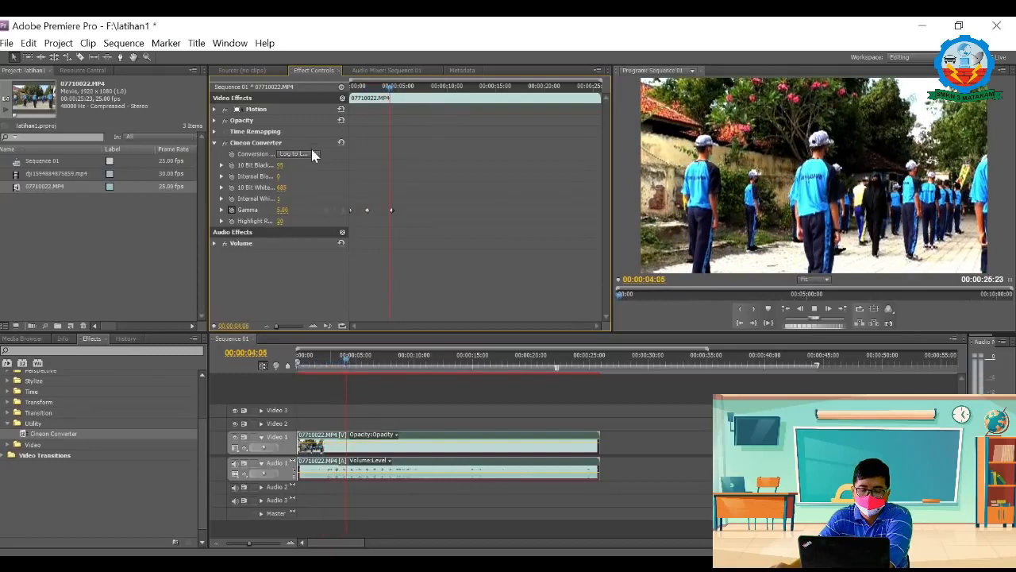
{"action": "key", "text": "space"}
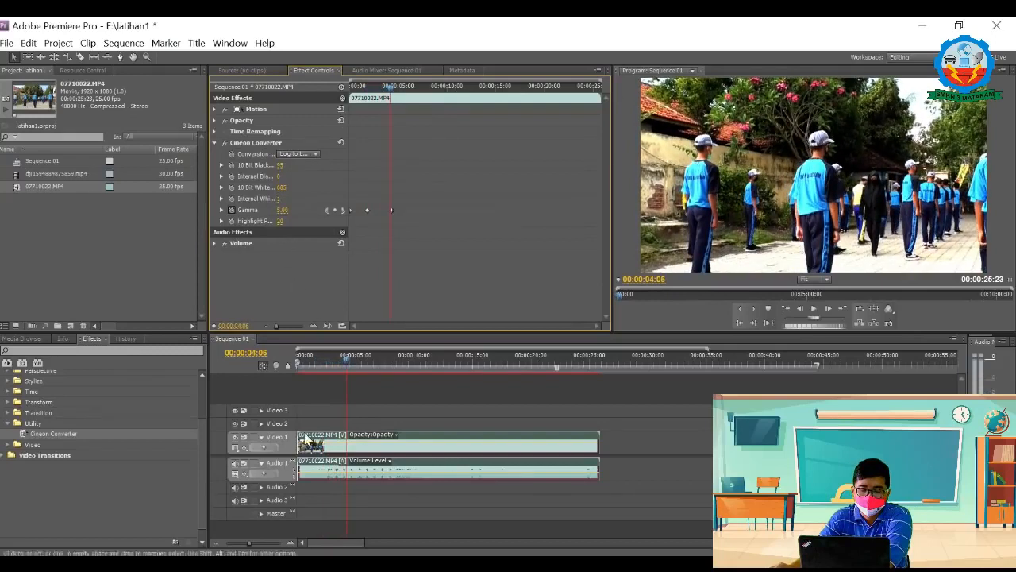
Step: Delete the clip with Cineon Converter from the timeline and place a fresh 07710022.MP4 at the start of Video 1
{"action": "right_click", "coordinate": [358, 451]}
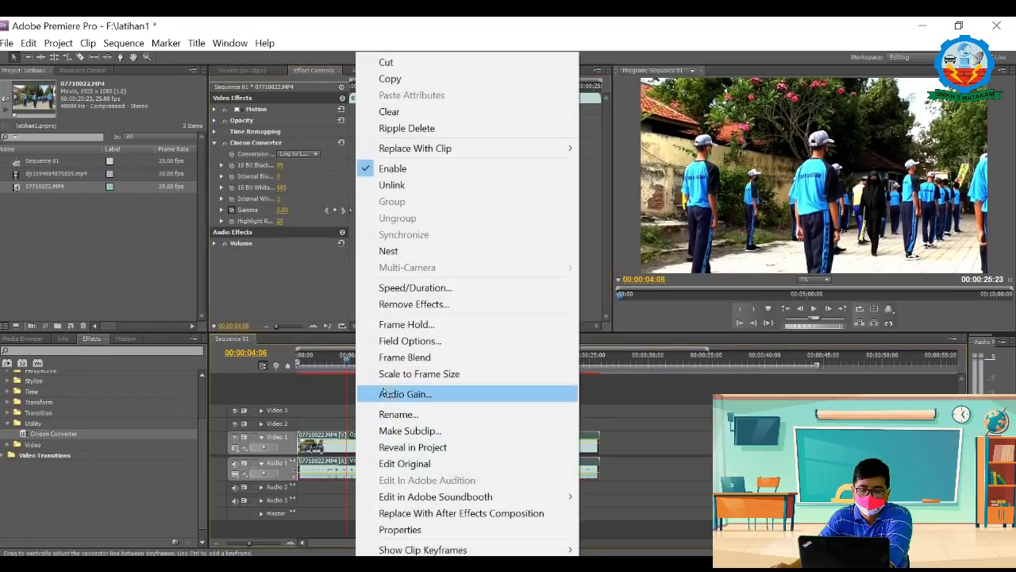
{"action": "left_click", "coordinate": [323, 446]}
{"action": "key", "text": "Delete"}
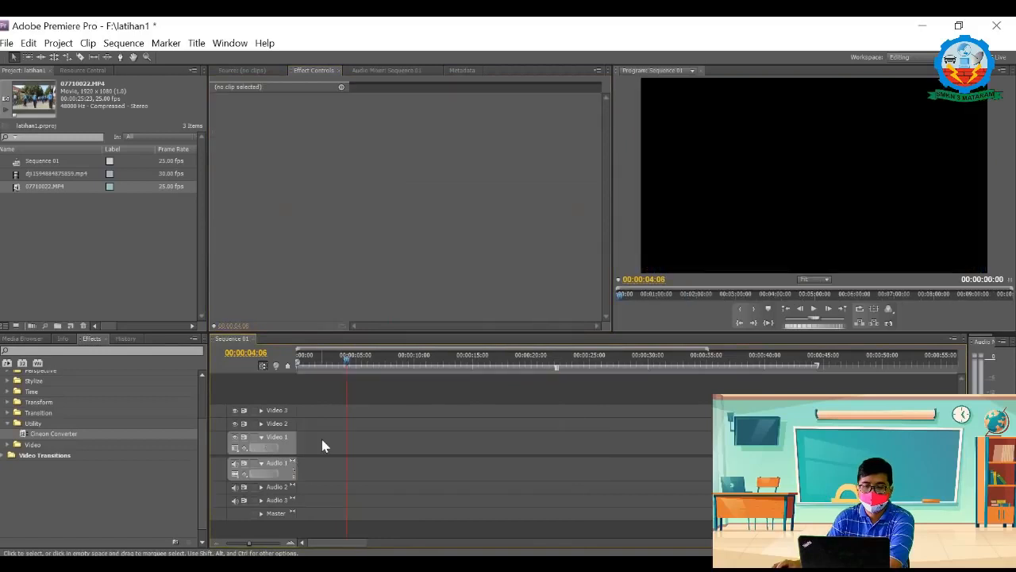
{"action": "left_click_drag", "start_coordinate": [16, 189], "coordinate": [305, 440]}
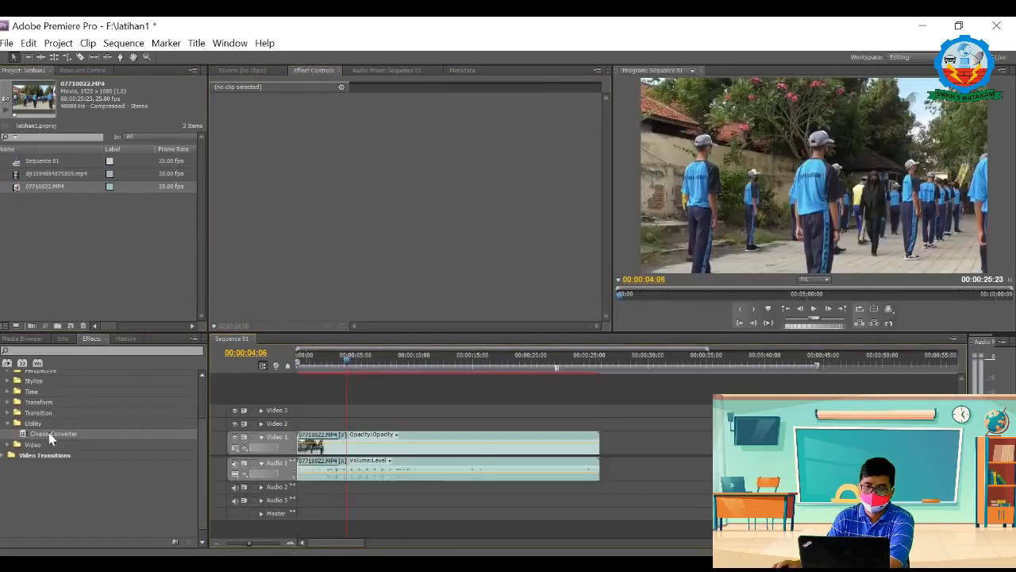
Step: Apply Timecode from the Video effects to the 07710022.MP4 clip and keyframe its Position at the clip's start
{"action": "left_click", "coordinate": [8, 423]}
{"action": "left_click", "coordinate": [8, 434]}
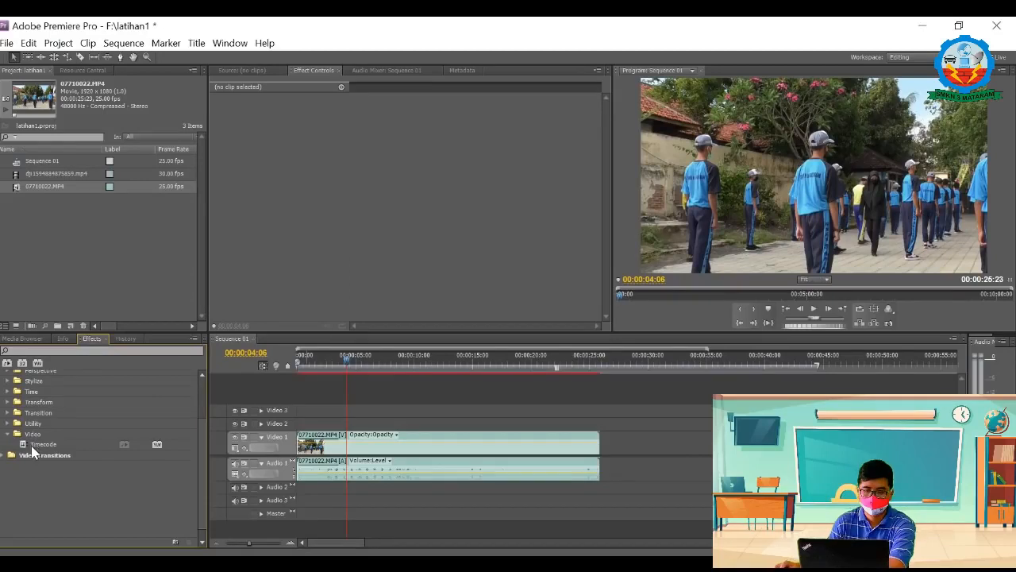
{"action": "left_click_drag", "start_coordinate": [26, 450], "coordinate": [319, 459]}
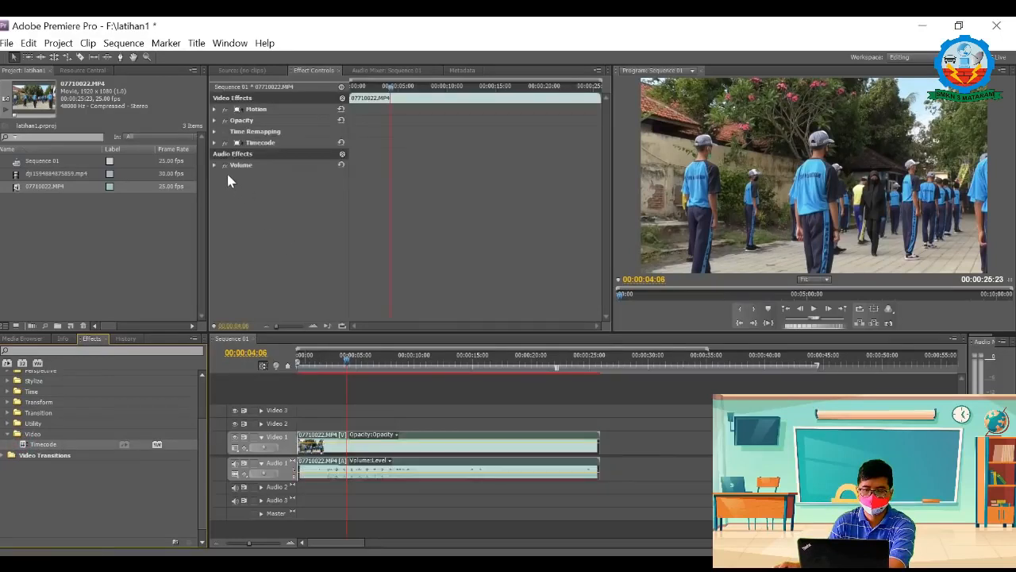
{"action": "left_click", "coordinate": [214, 143]}
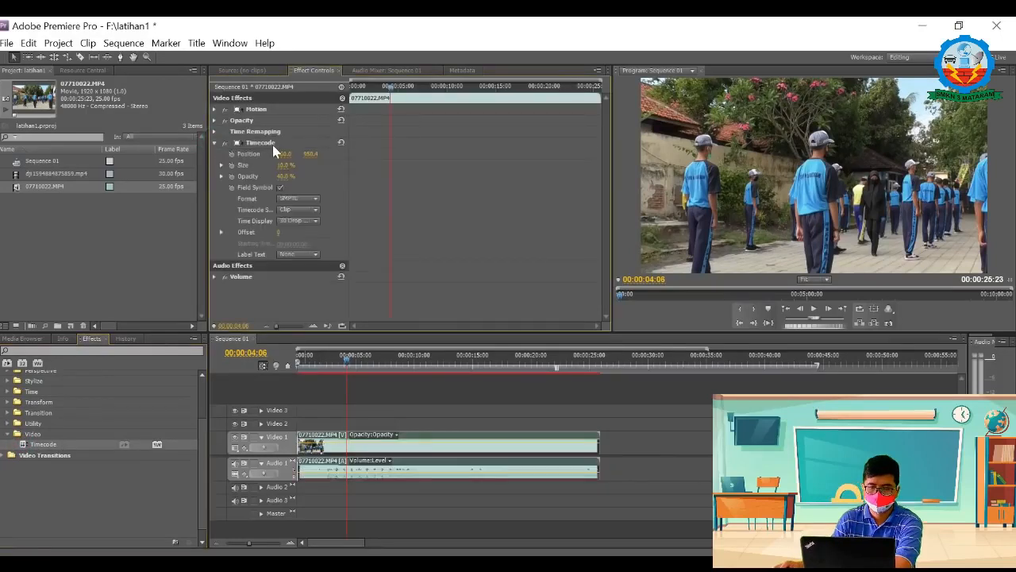
{"action": "left_click_drag", "start_coordinate": [390, 87], "coordinate": [322, 91]}
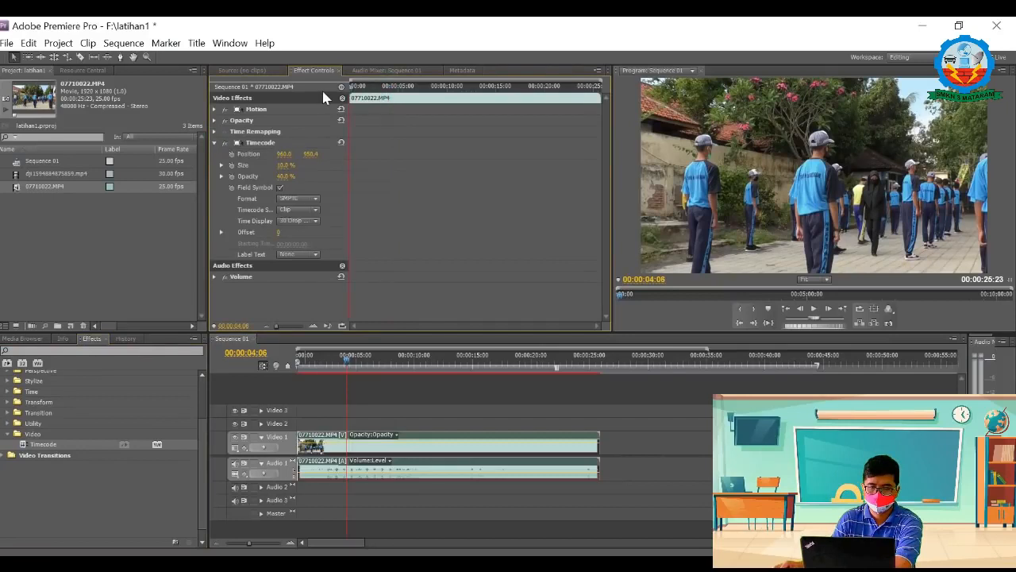
{"action": "left_click", "coordinate": [231, 153]}
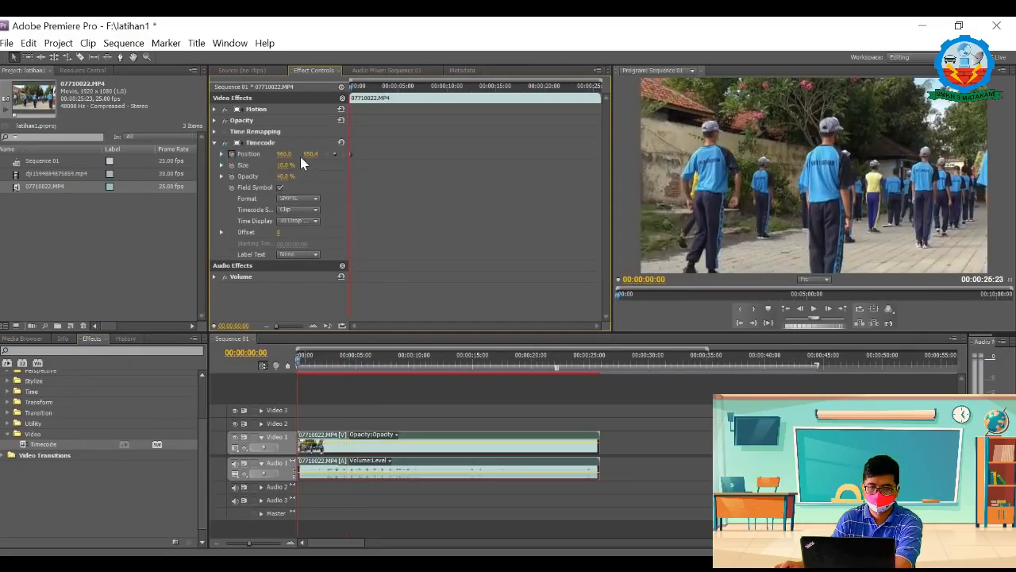
Step: Try the Timecode Position at 800, 800 and with a vertical value of 600
{"action": "left_click", "coordinate": [289, 154]}
{"action": "left_click", "coordinate": [315, 154]}
{"action": "type", "text": "800"}
{"action": "key", "text": "Return"}
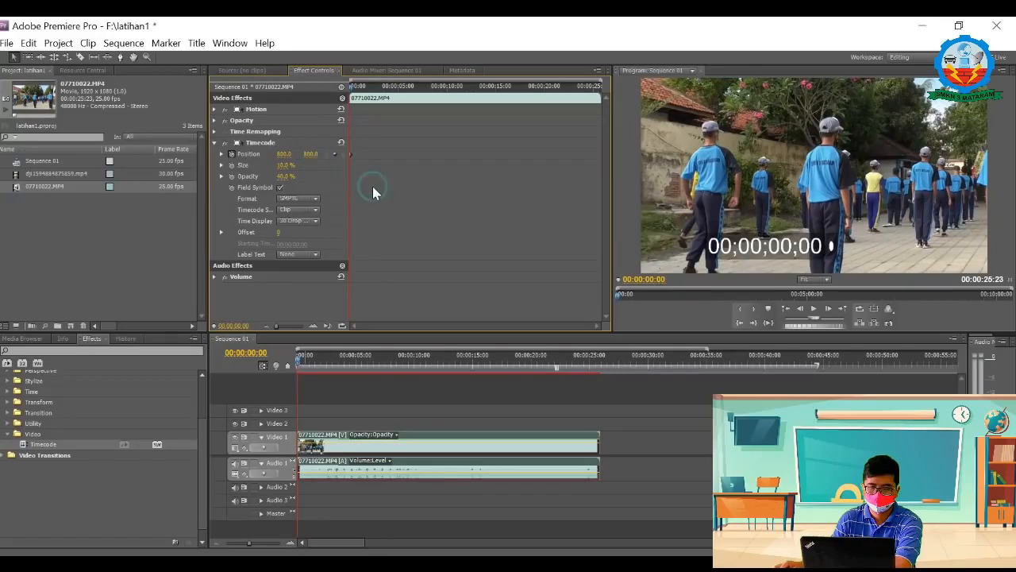
{"action": "left_click", "coordinate": [287, 154]}
{"action": "left_click", "coordinate": [316, 157]}
{"action": "key", "text": "Return"}
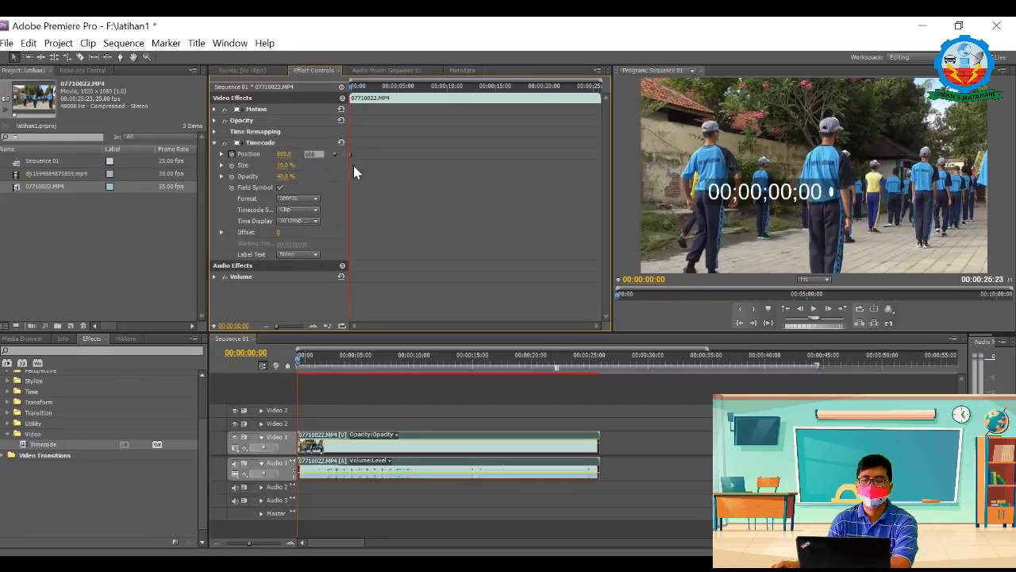
Step: Set the Timecode's vertical Position value to 850
{"action": "left_click", "coordinate": [314, 154]}
{"action": "type", "text": "850"}
{"action": "key", "text": "Return"}
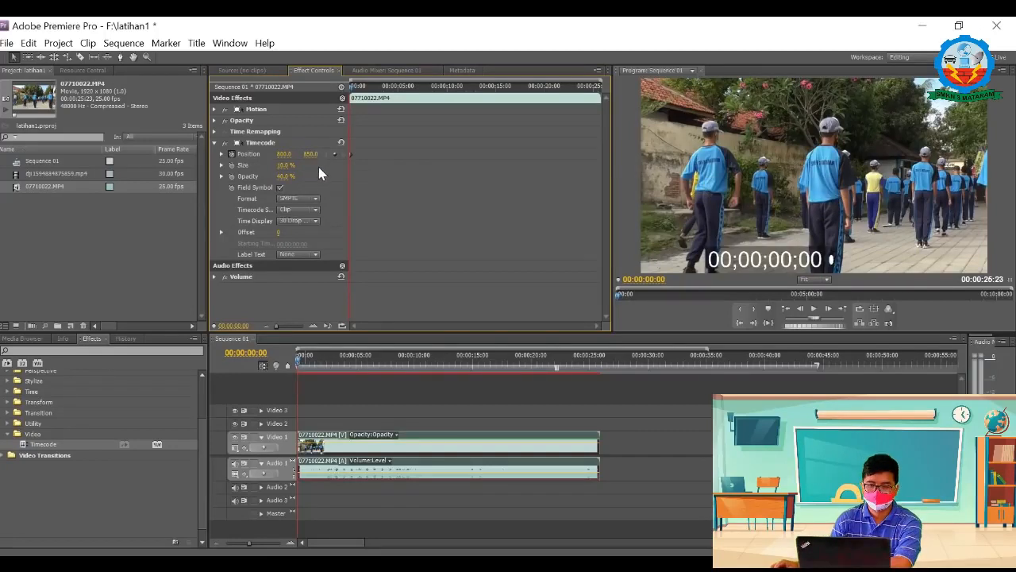
Step: Try horizontal Position values of 600 and 550 for the Timecode
{"action": "left_click", "coordinate": [283, 153]}
{"action": "type", "text": "600"}
{"action": "key", "text": "Return"}
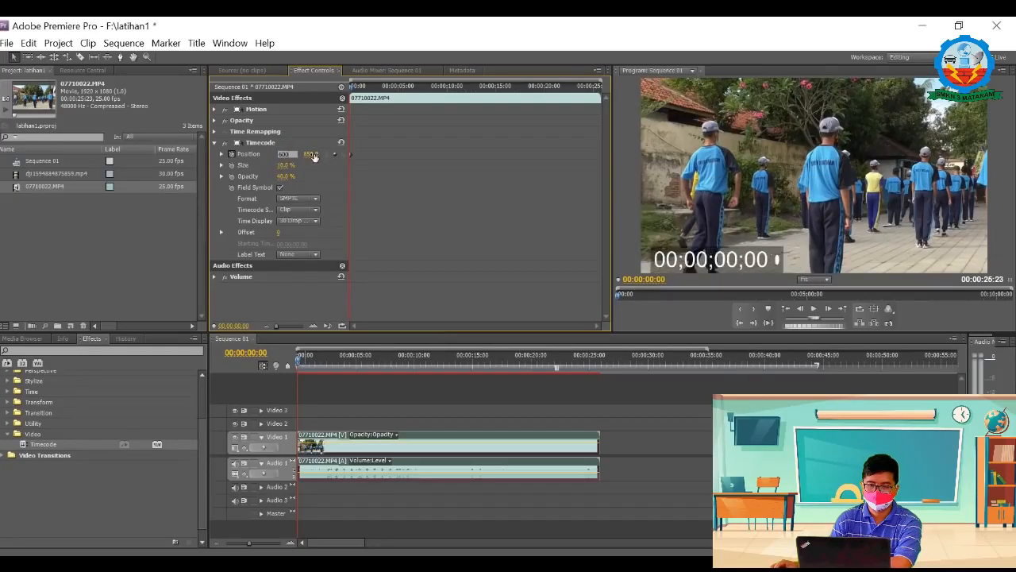
{"action": "left_click", "coordinate": [285, 154]}
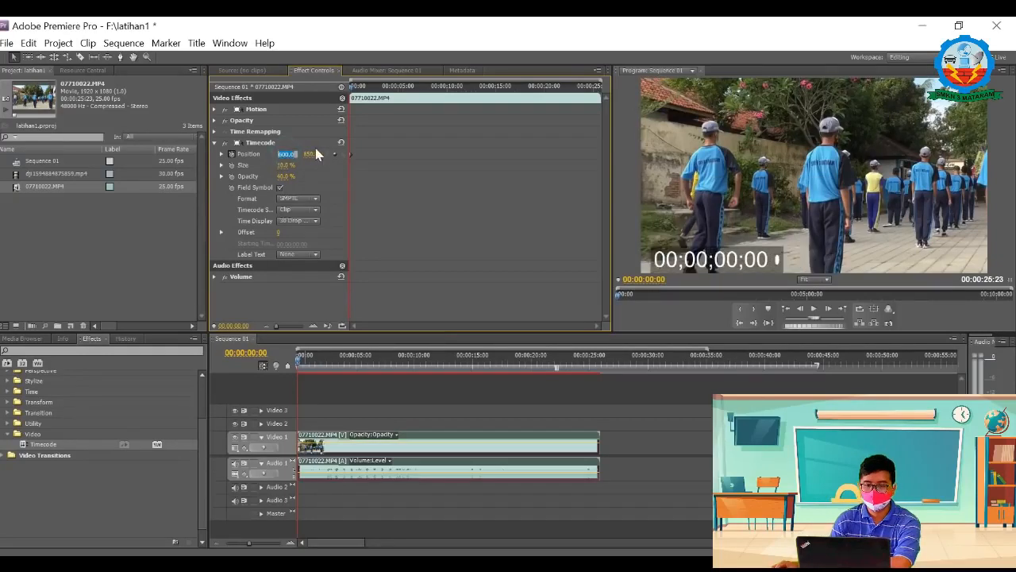
{"action": "key", "text": "Return"}
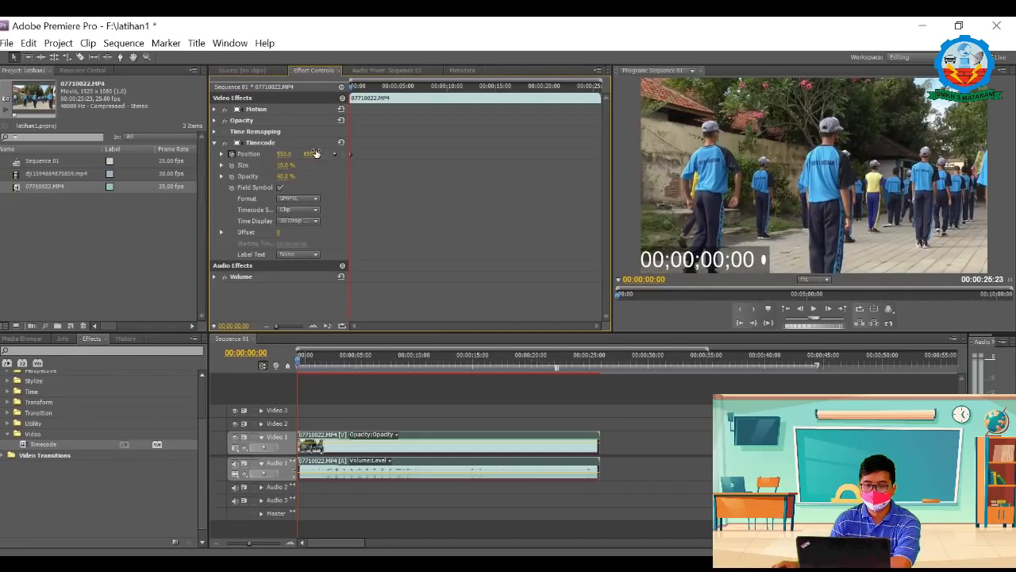
Step: Set the Timecode's horizontal Position value to 580 and play the clip to preview the running timecode
{"action": "left_click", "coordinate": [298, 155]}
{"action": "type", "text": "580"}
{"action": "key", "text": "Return"}
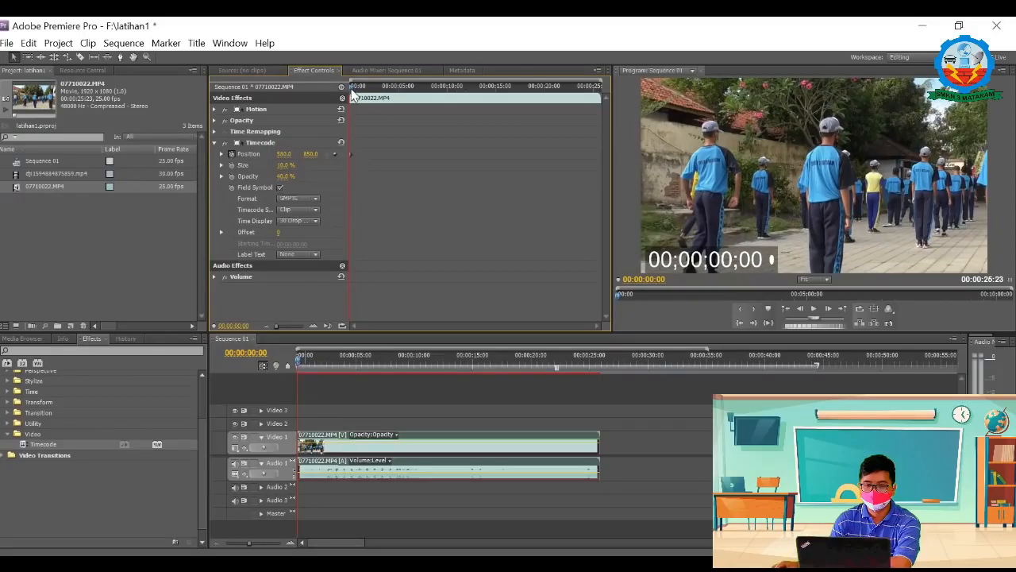
{"action": "key", "text": "space"}
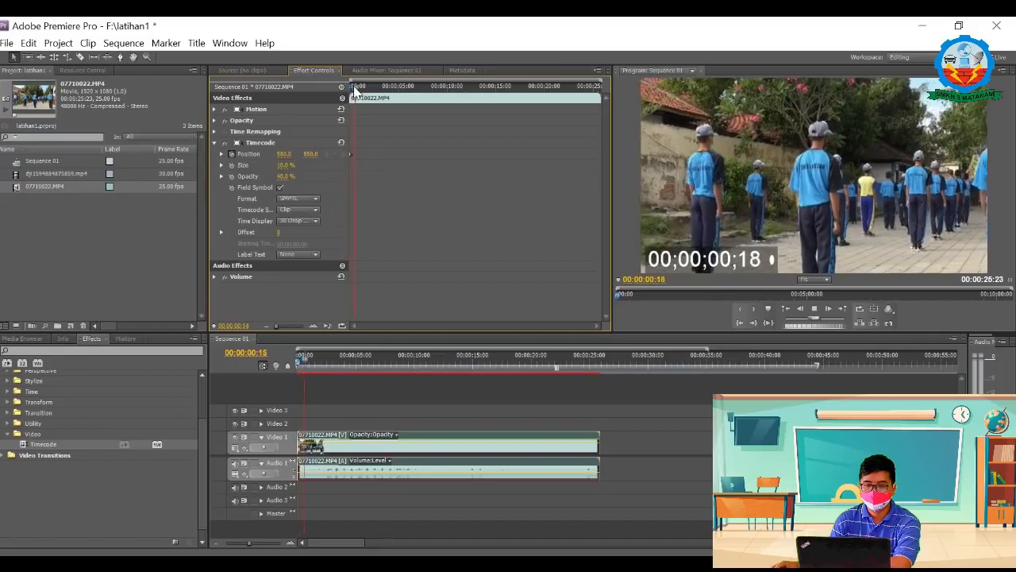